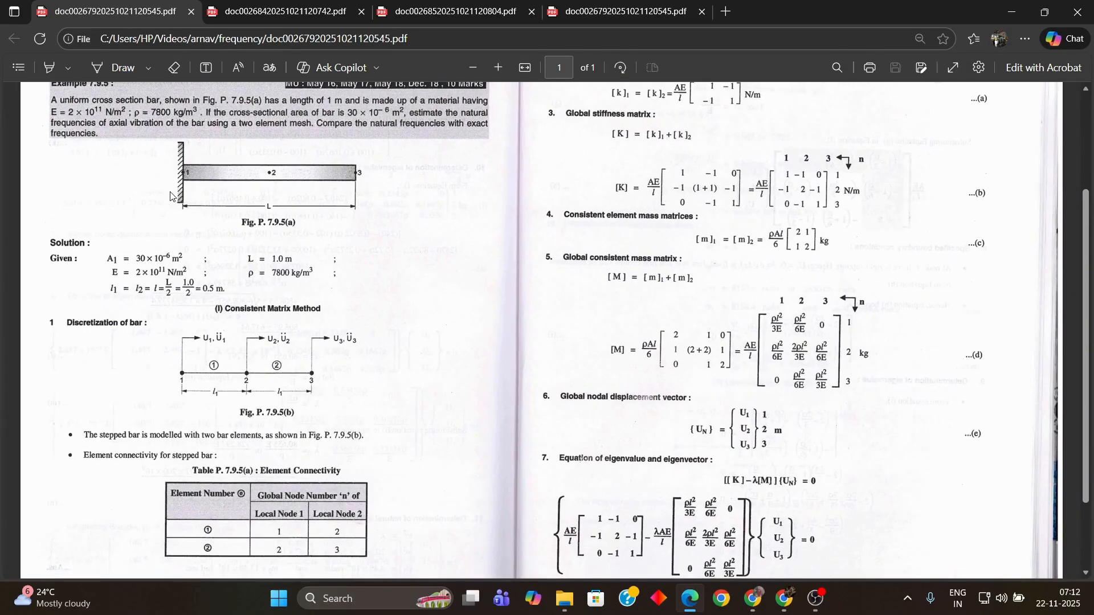
Step: Examine the Example 7.9.5 bar problem and its consistent matrix solution, including boundary conditions, eigenvalues and natural frequencies, in the first two open PDFs
scroll(170, 197, "down", 1)
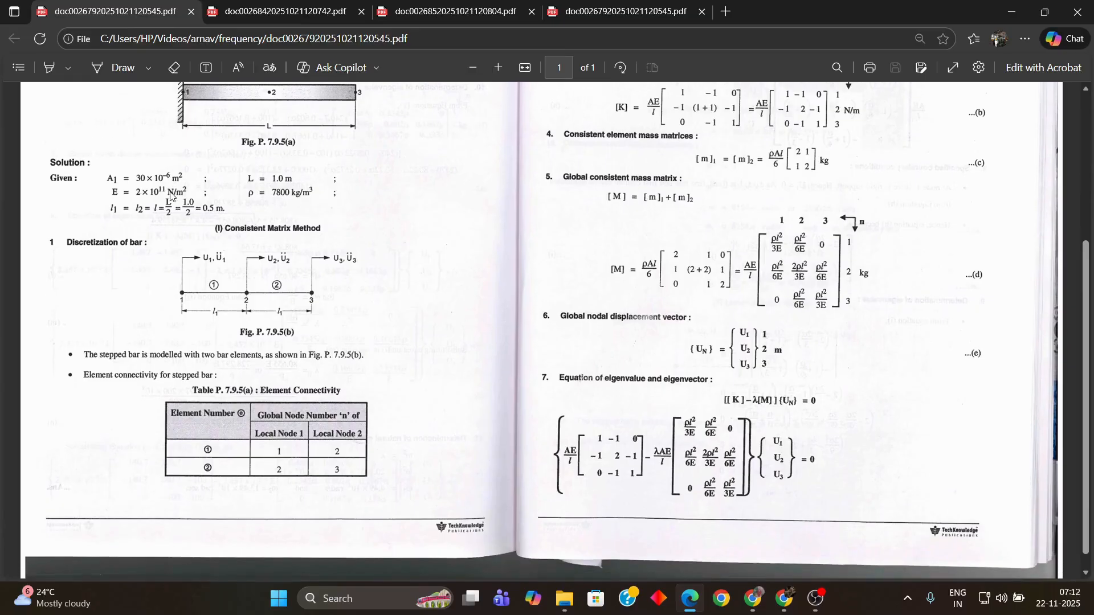
left_click(274, 11)
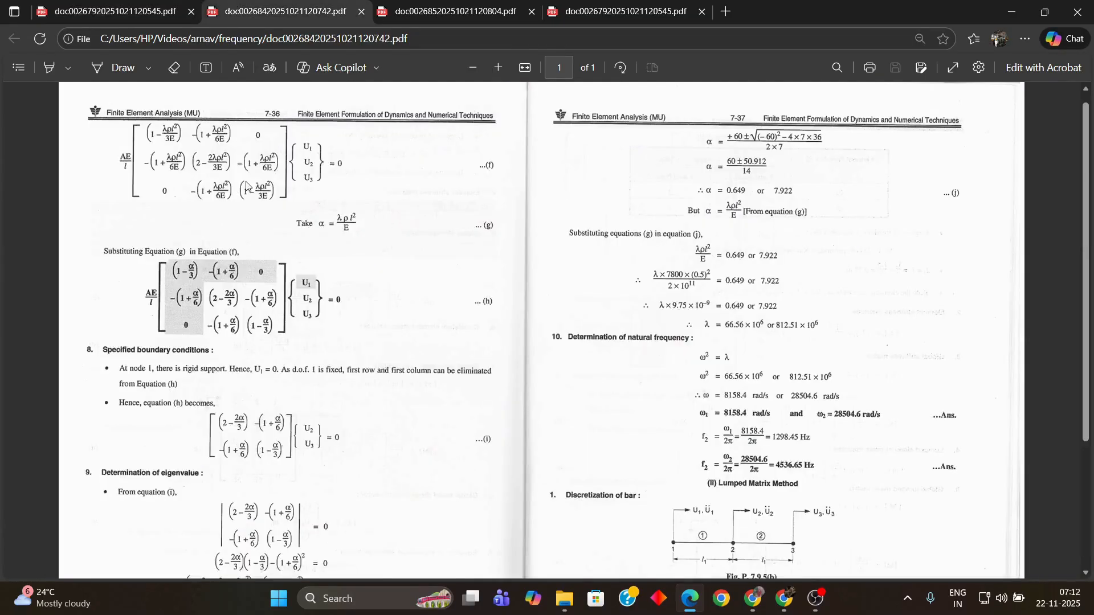
scroll(383, 359, "down", 1)
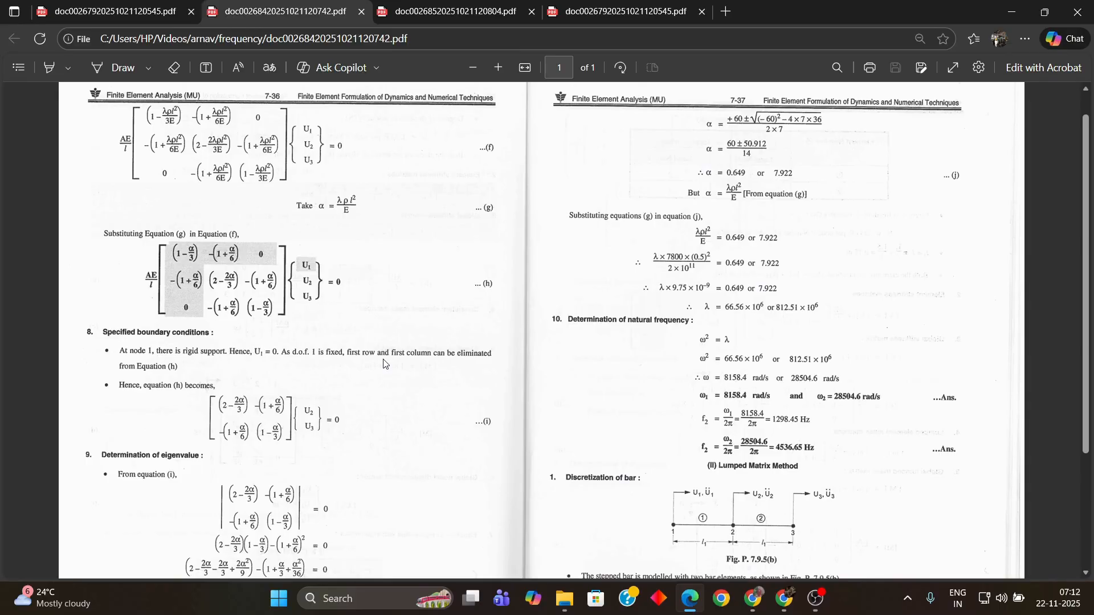
scroll(384, 363, "down", 1)
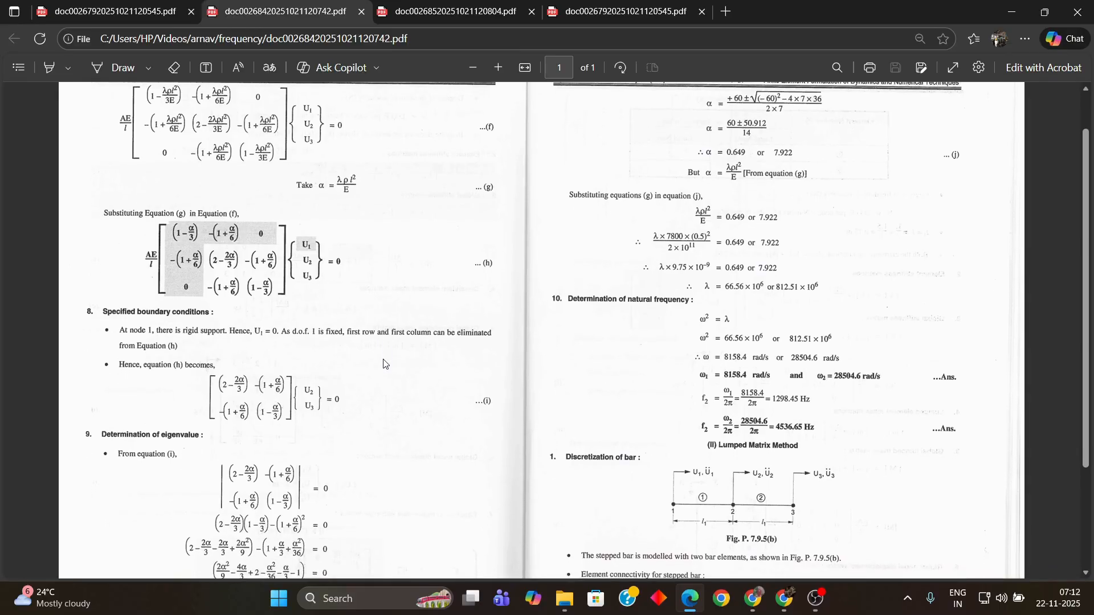
scroll(384, 364, "down", 1)
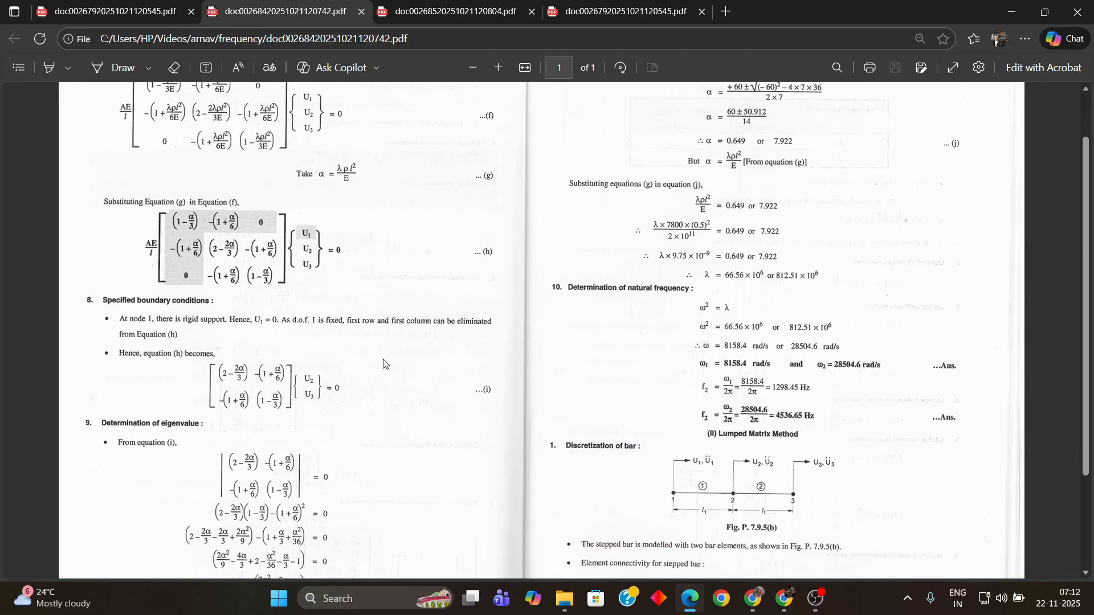
scroll(384, 364, "down", 1)
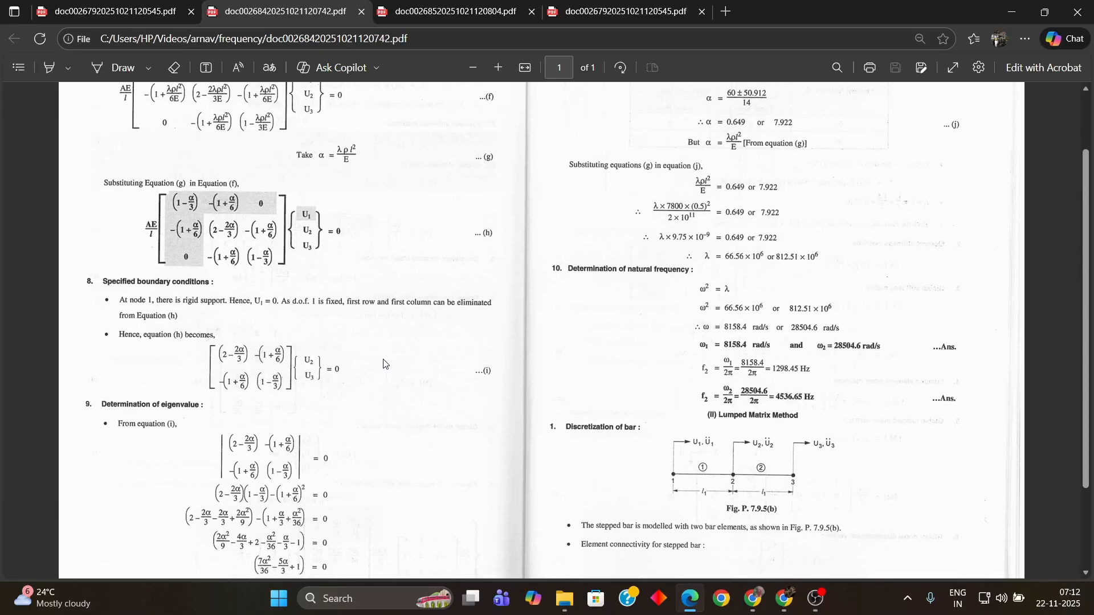
scroll(384, 364, "down", 1)
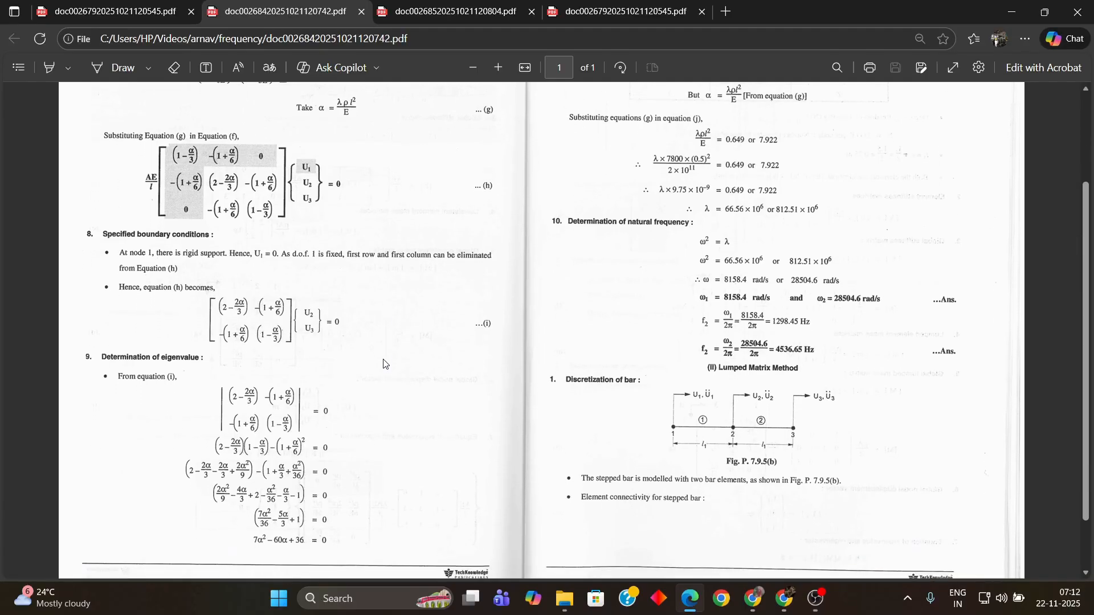
Step: Examine the lumped matrix solution in doc00268520251021120804.pdf, and bring up the last open PDF
left_click(415, 11)
scroll(384, 288, "up", 3)
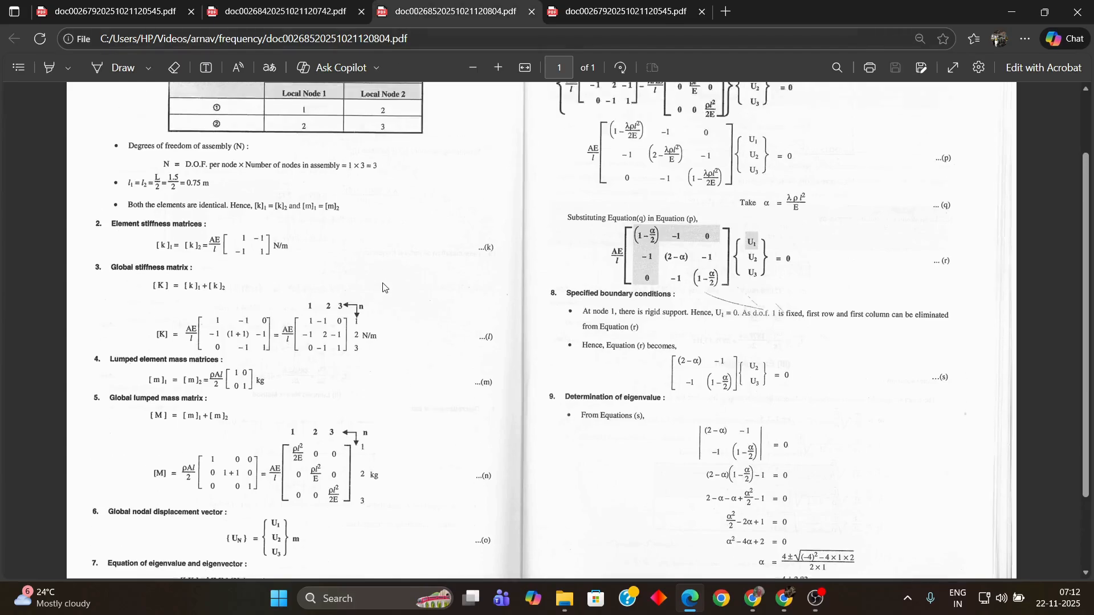
scroll(384, 288, "down", 1)
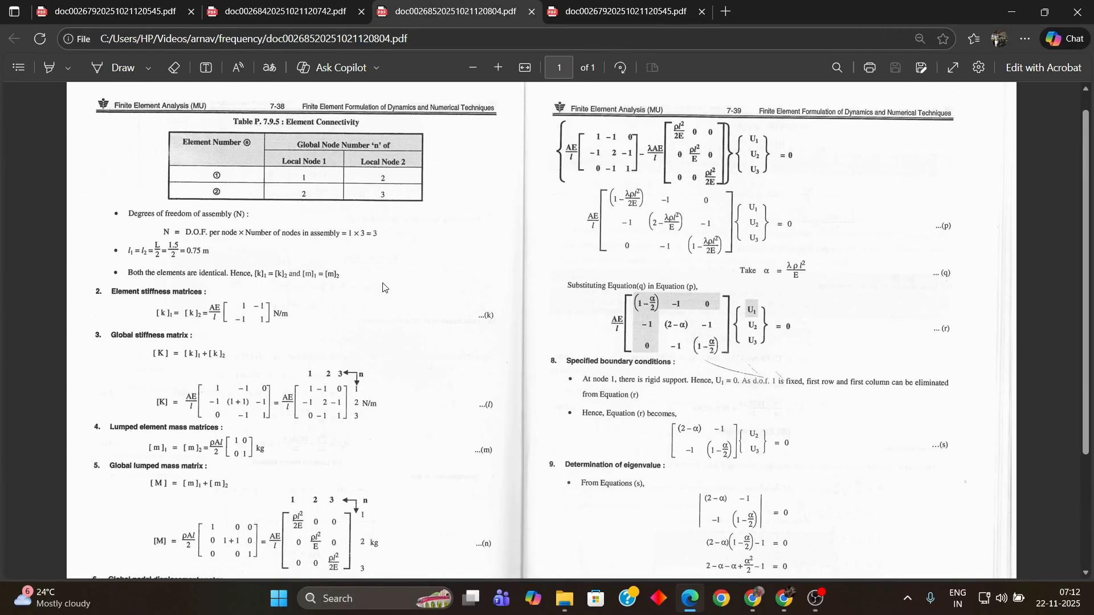
scroll(383, 288, "down", 1)
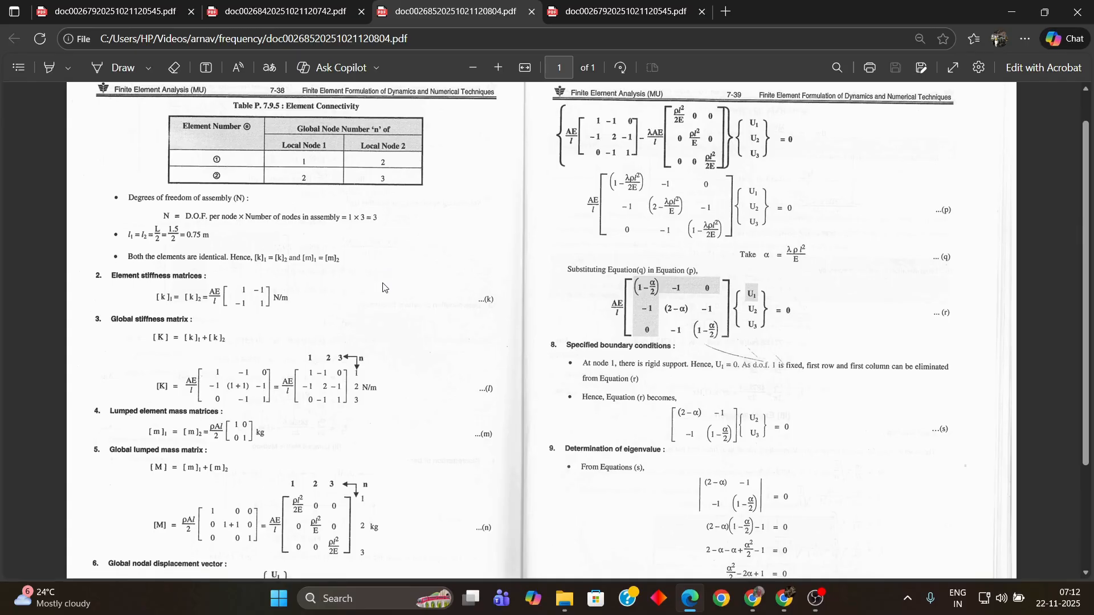
scroll(384, 288, "down", 1)
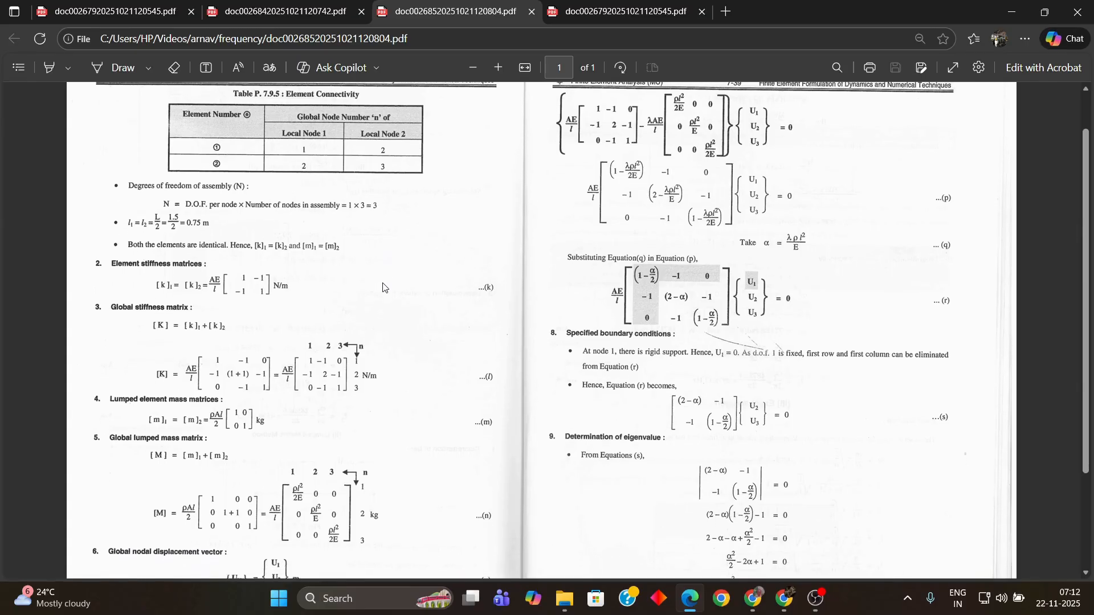
scroll(383, 286, "down", 1)
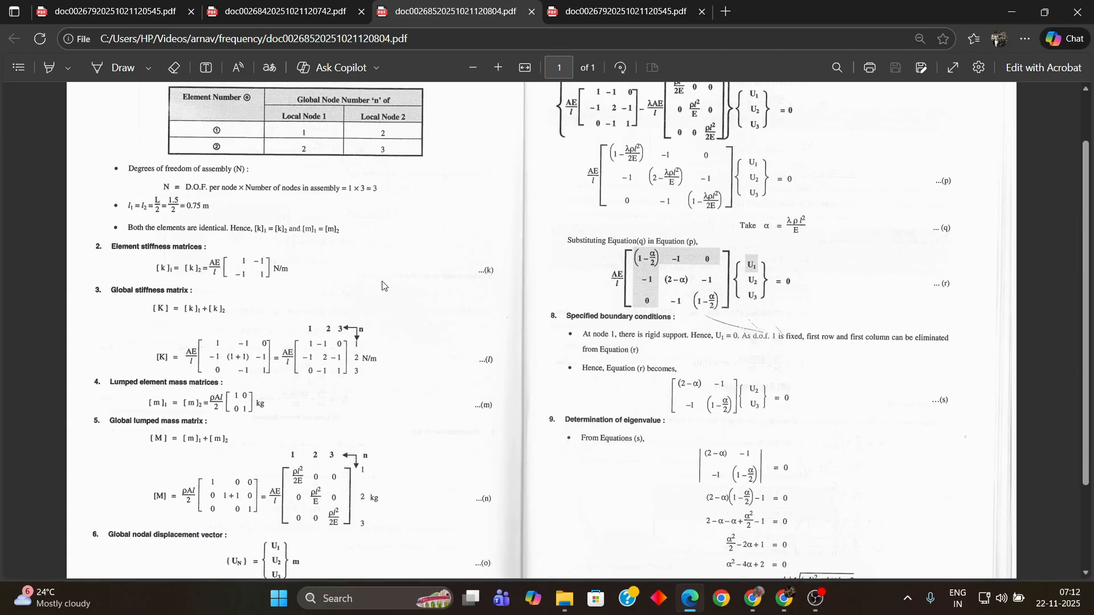
scroll(384, 286, "down", 1)
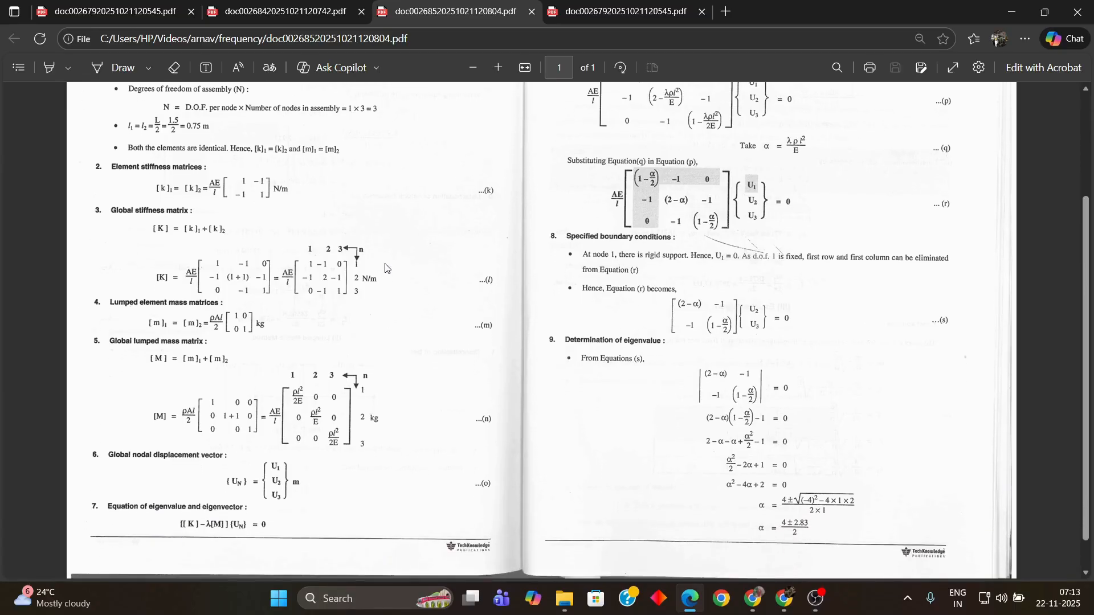
left_click(581, 10)
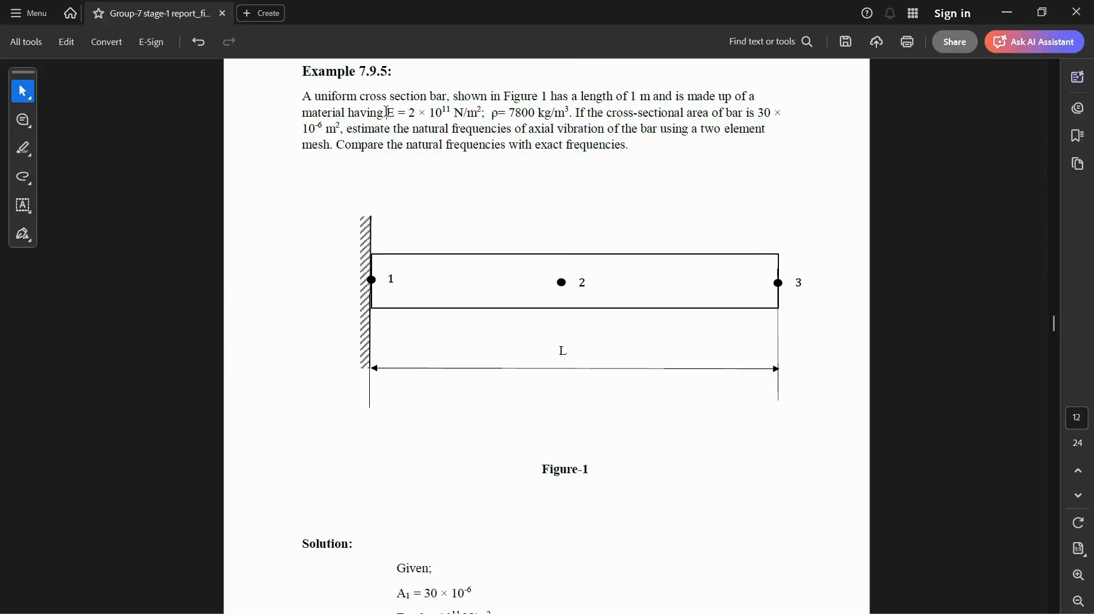
Step: Mark the given E and density values in the Example 7.9.5 statement of the Group-7 report, and clear the selection
left_click_drag(385, 112, 575, 115)
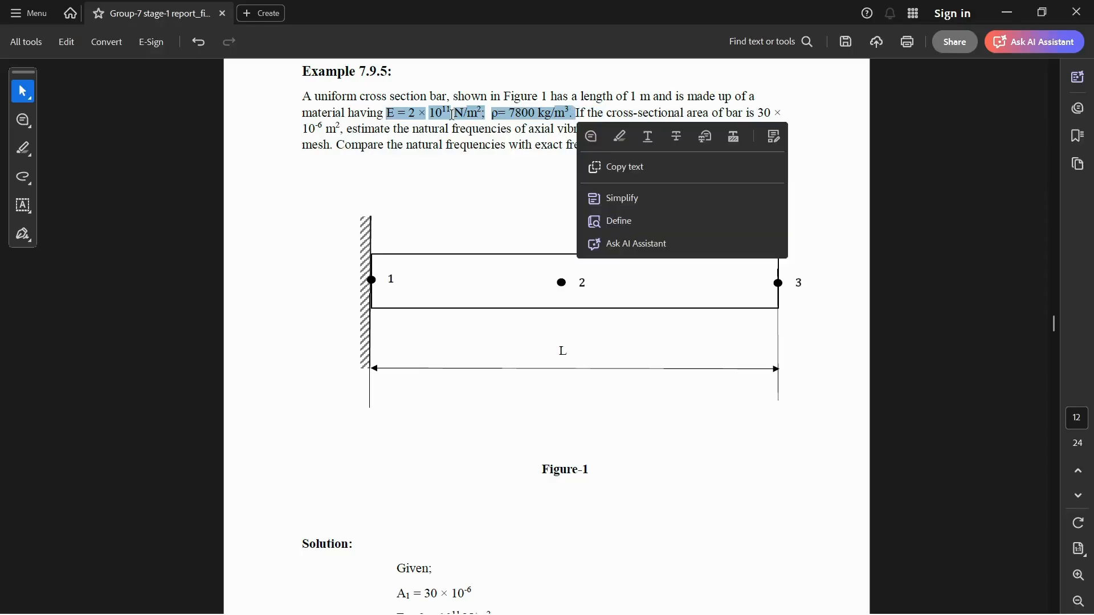
left_click(517, 120)
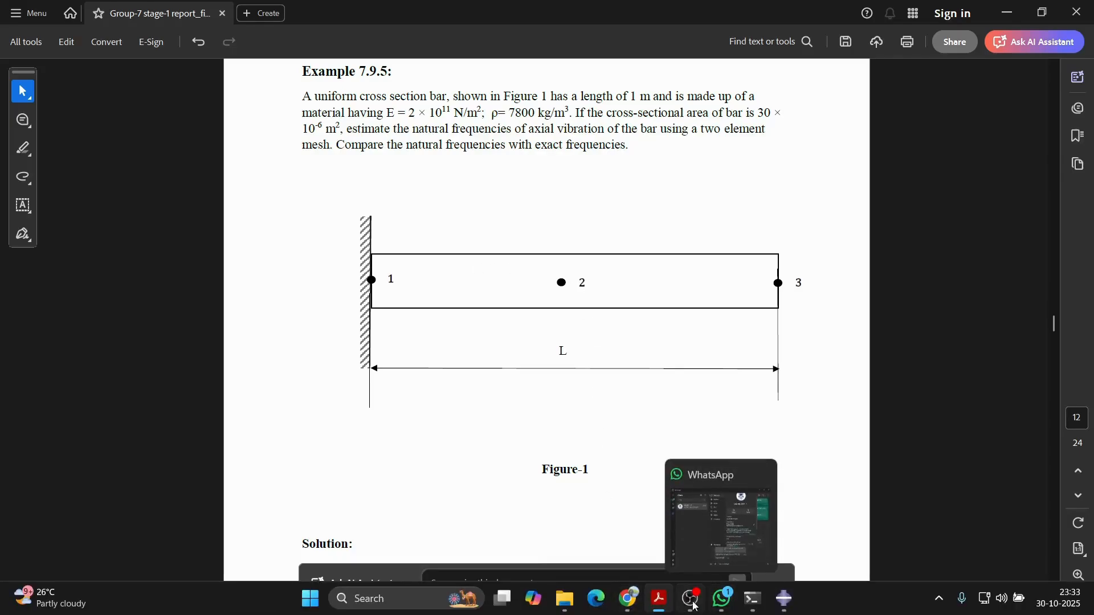
Step: Switch to Abaqus/CAE and create a model database with a Standard/Explicit model
mouse_move(688, 605)
left_click(784, 598)
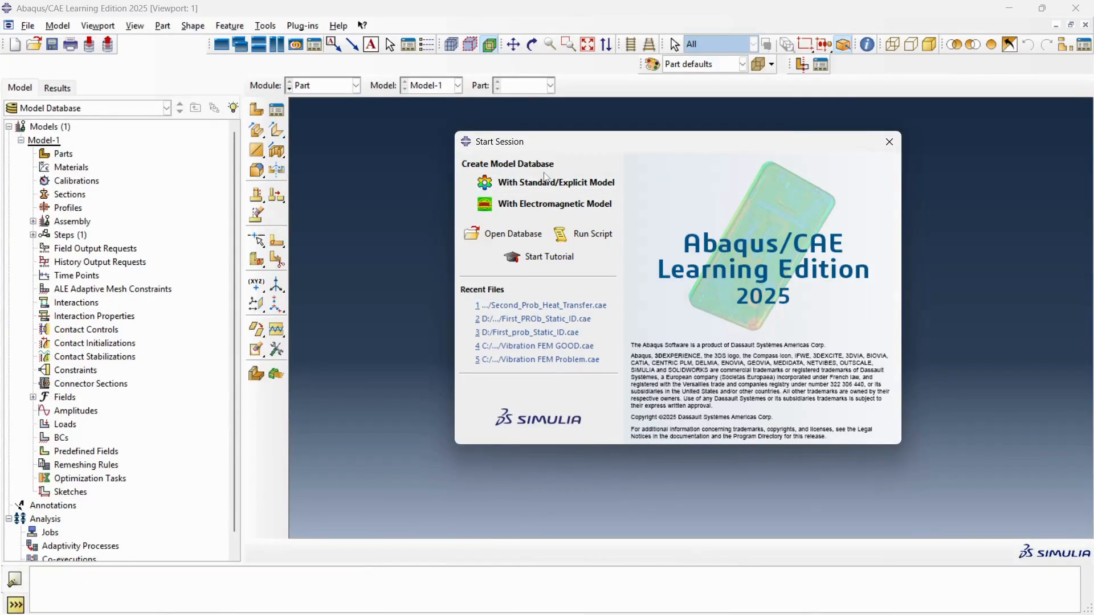
left_click(502, 184)
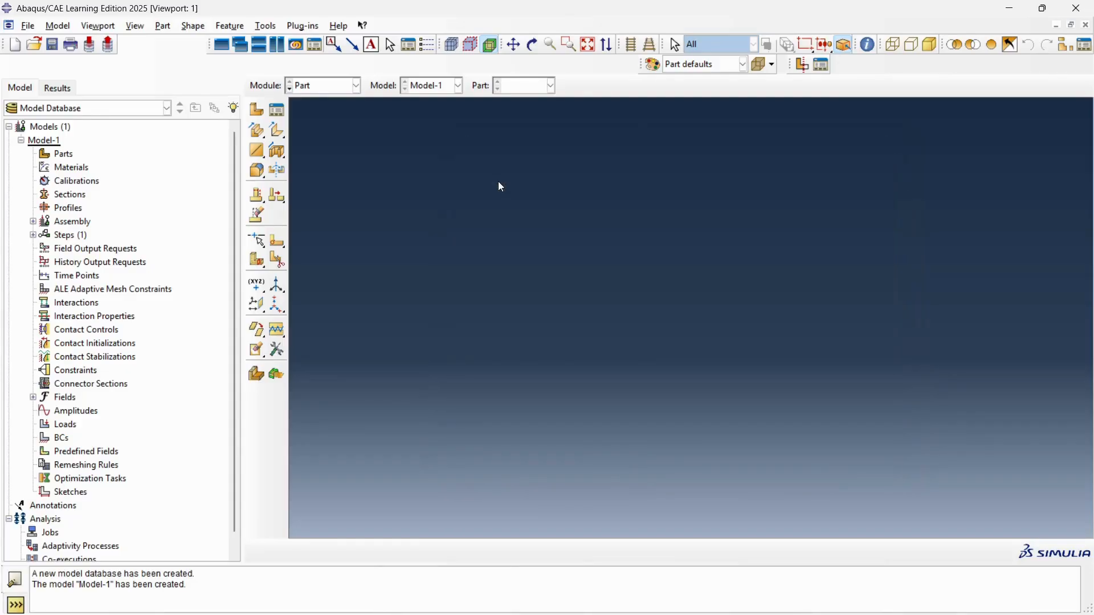
Step: Set the work directory to the FEA Project folder on the D: drive
left_click(27, 25)
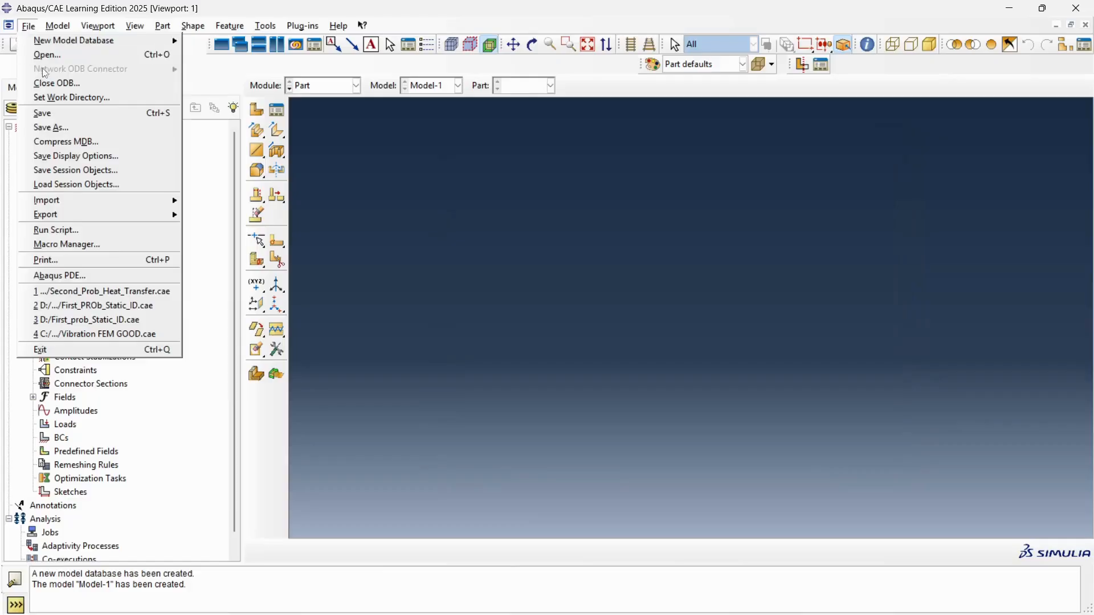
left_click(58, 105)
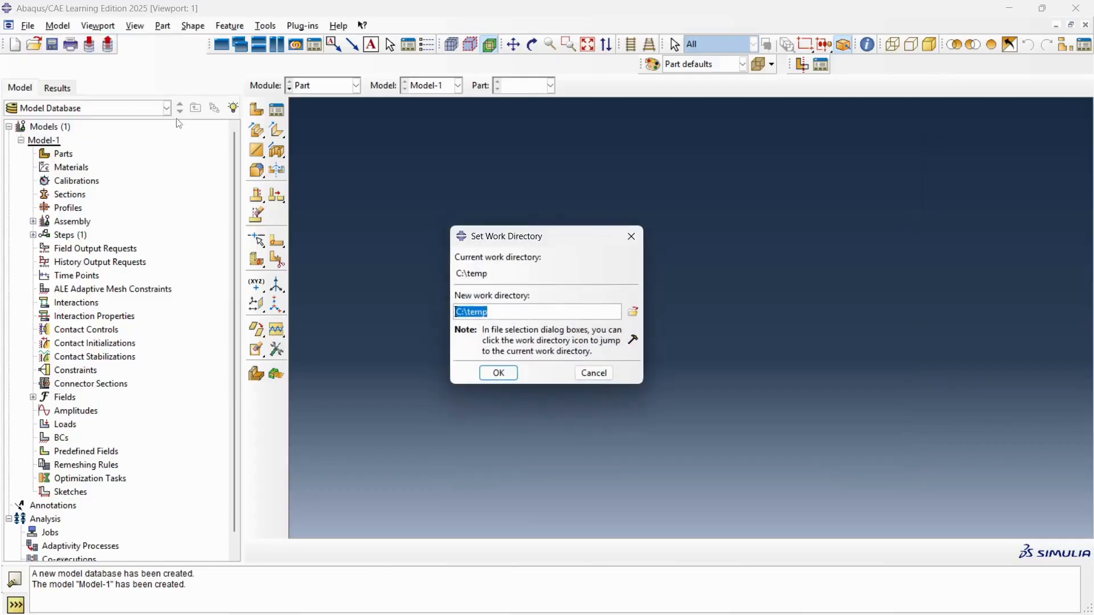
left_click(636, 315)
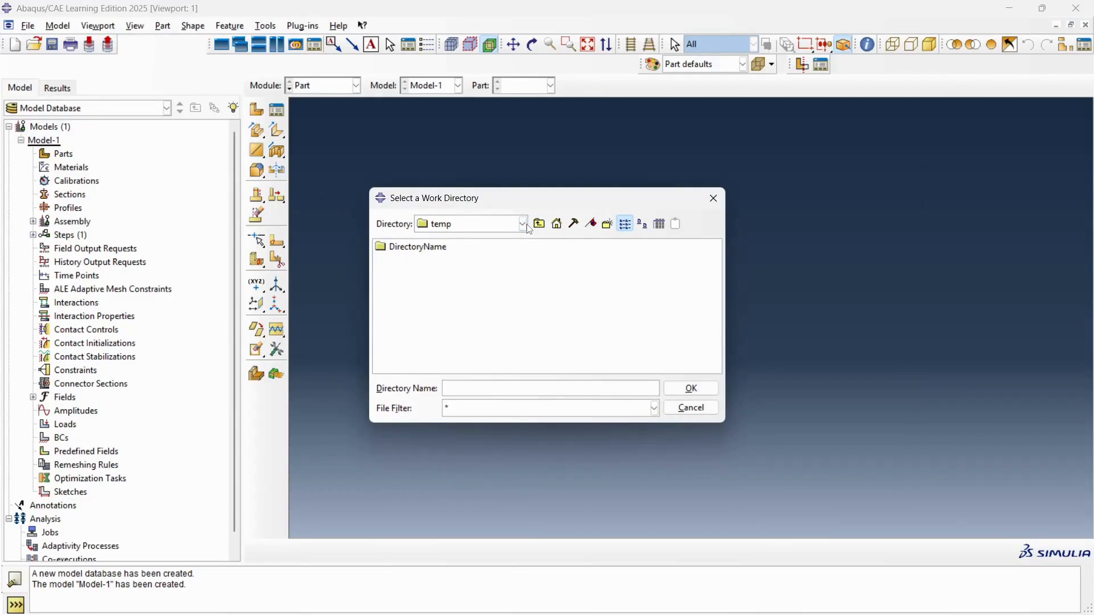
left_click(527, 225)
left_click(447, 272)
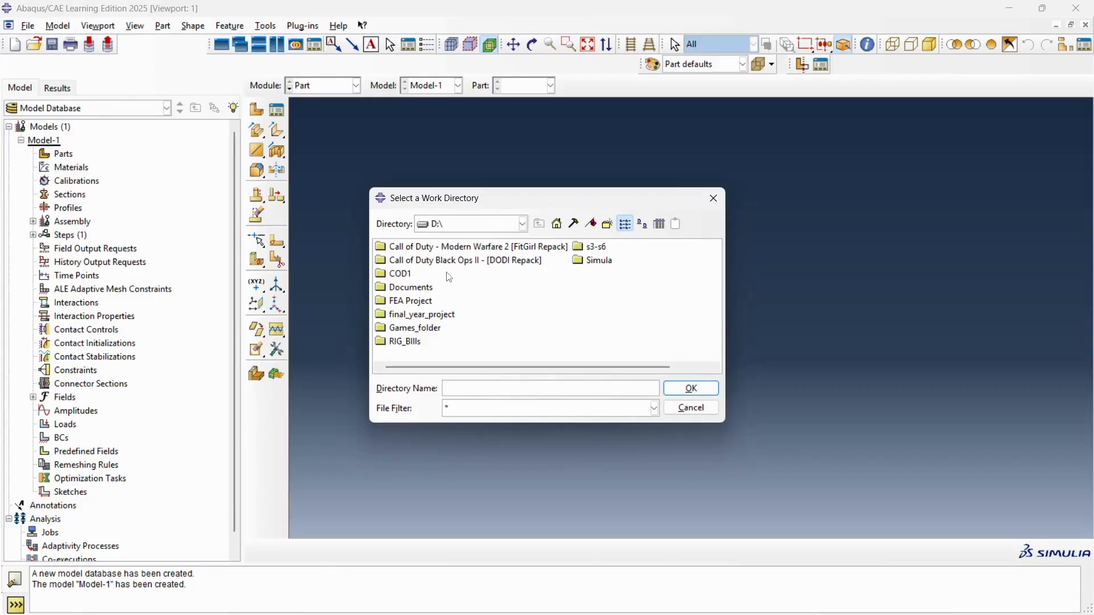
left_click(410, 300)
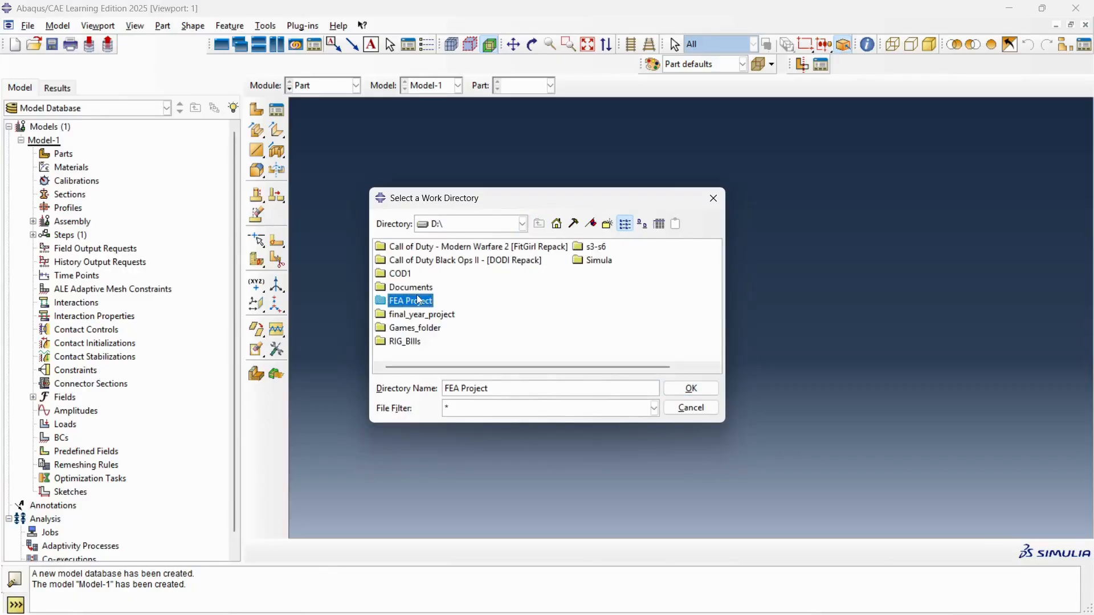
left_click(684, 388)
left_click(499, 372)
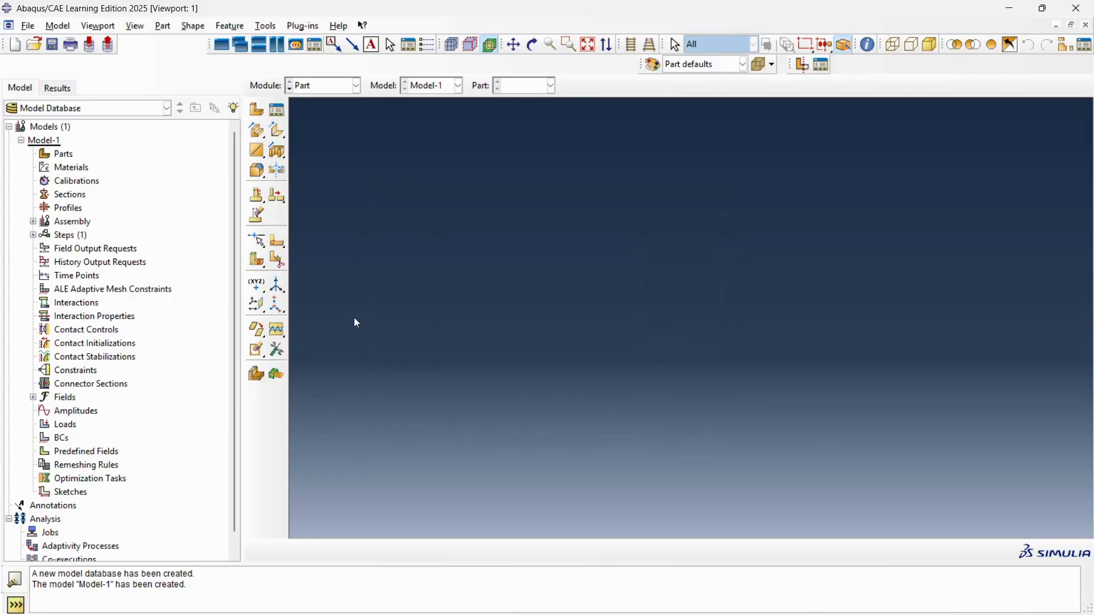
Step: Save the model database as Third_Prob_Frequency in the FEA Project folder
left_click(28, 26)
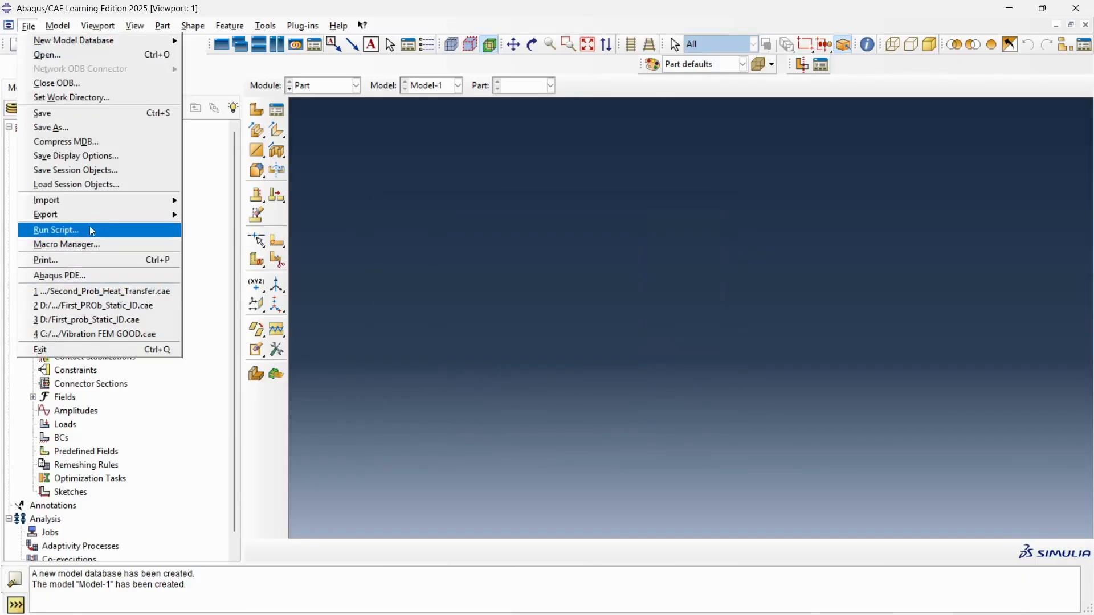
left_click(95, 128)
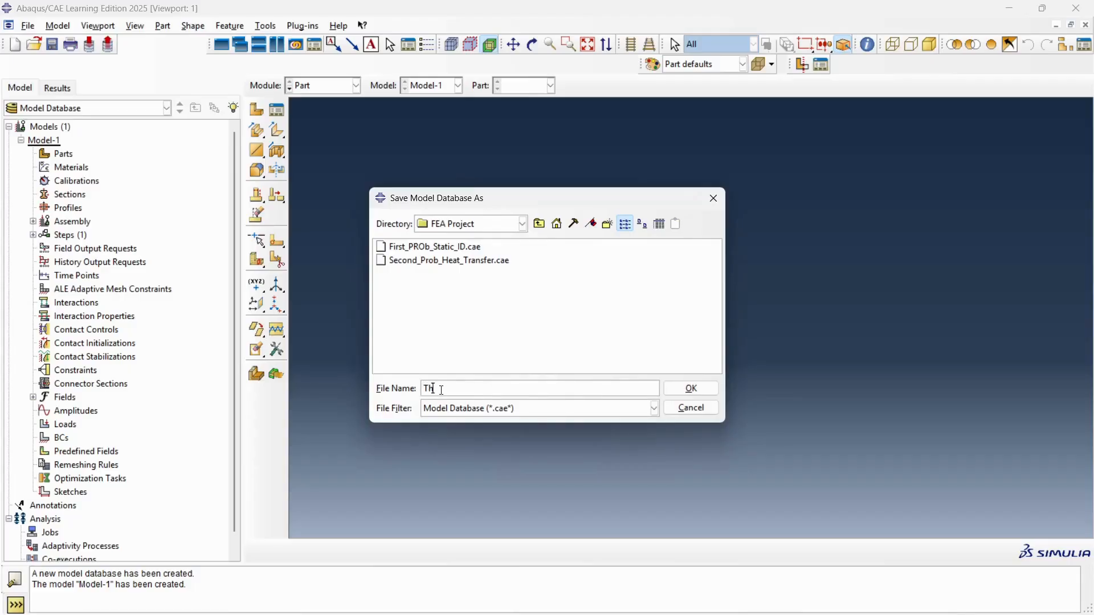
type("Third_Prob_Frequency")
left_click(691, 389)
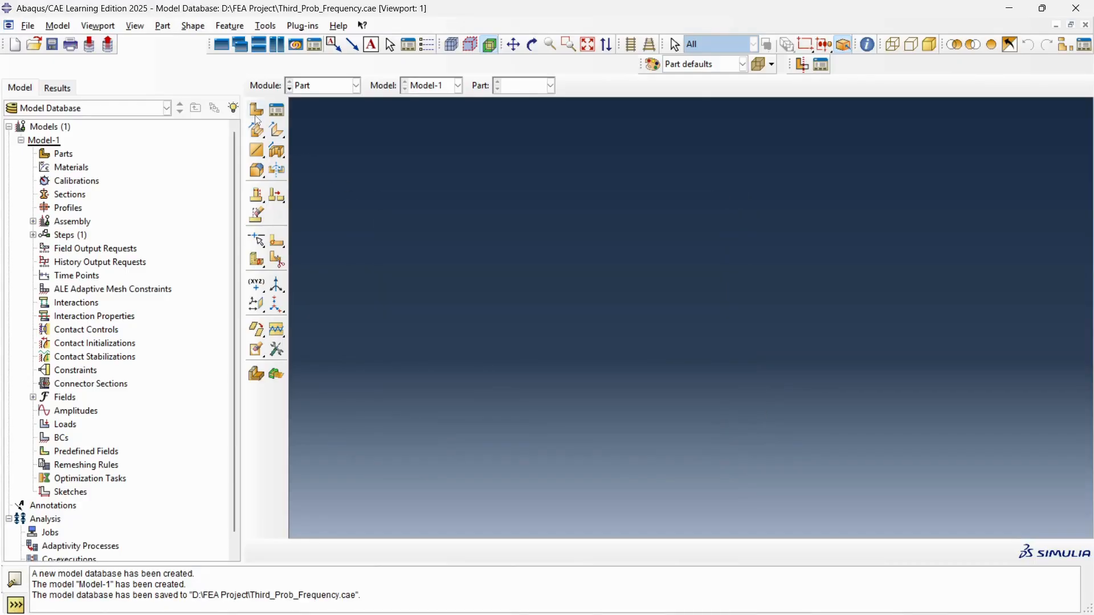
Step: Create a 2D planar deformable wire part with approximate size 2, checking the problem statement PDF before entering the sketcher
left_click(257, 112)
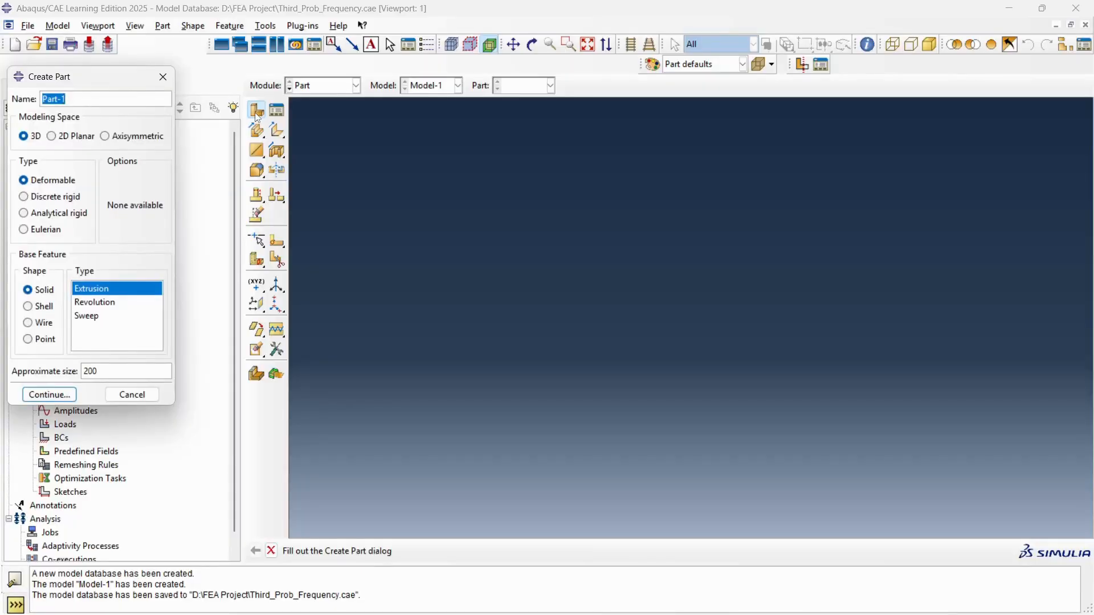
left_click(67, 137)
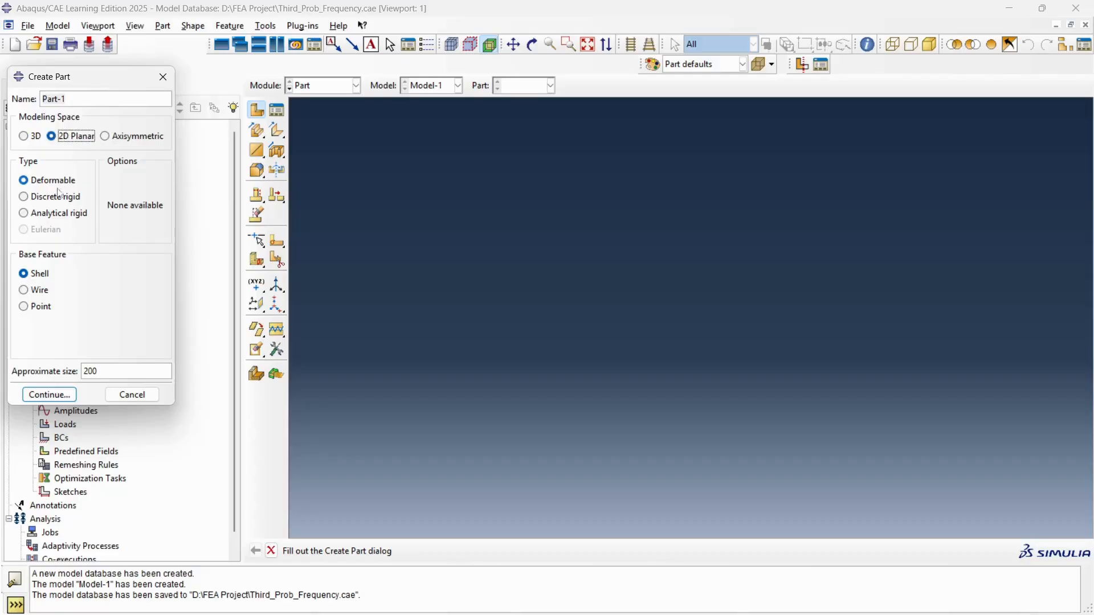
left_click(41, 291)
left_click(96, 371)
left_click_drag(96, 372, 88, 371)
key("BackSpace")
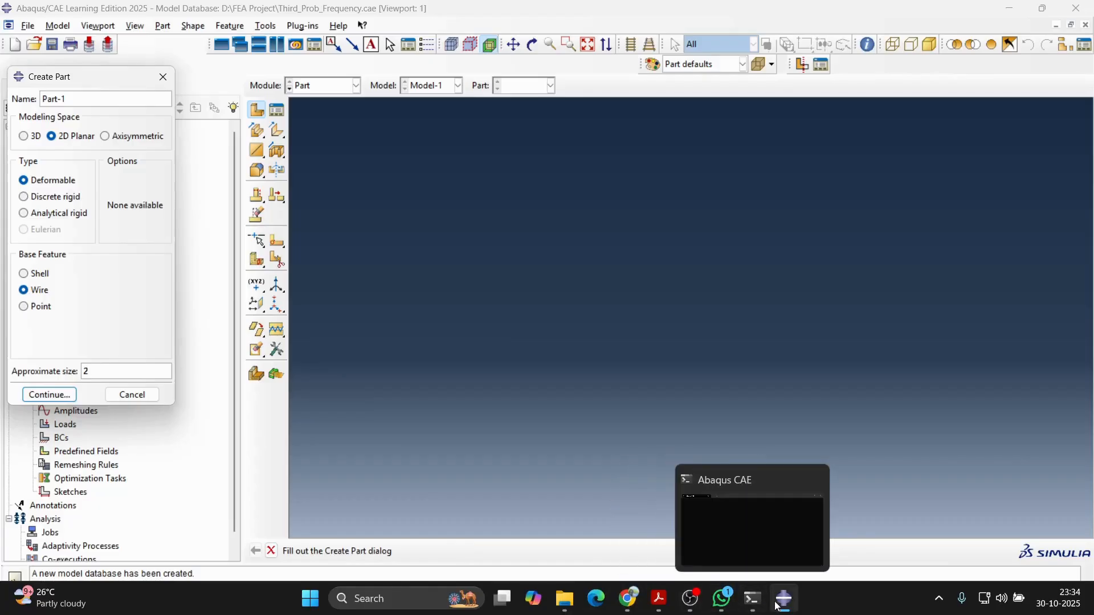
mouse_move(712, 600)
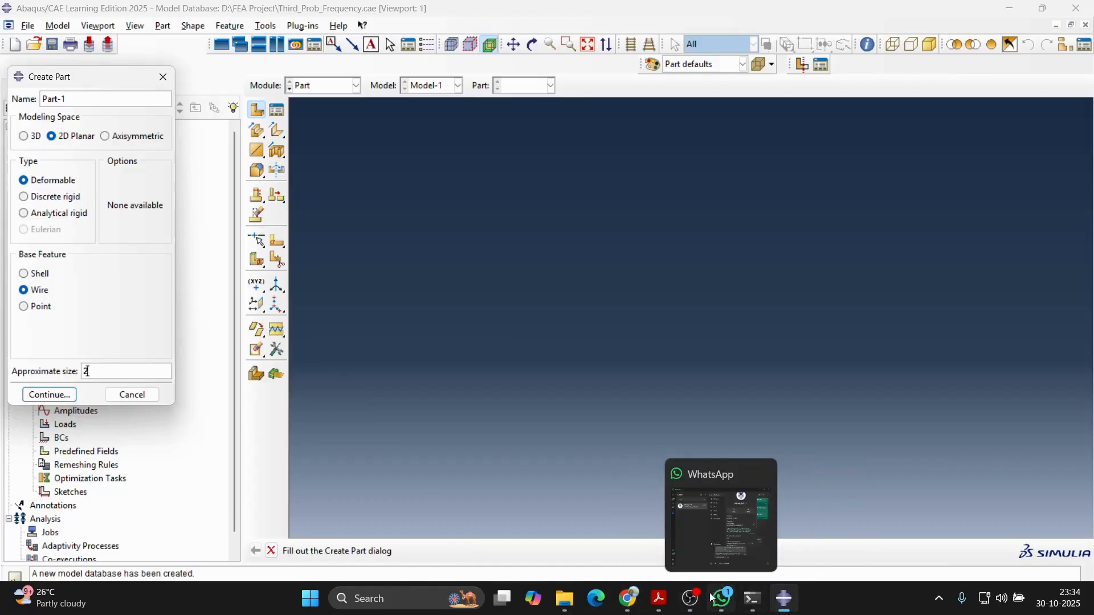
left_click(660, 598)
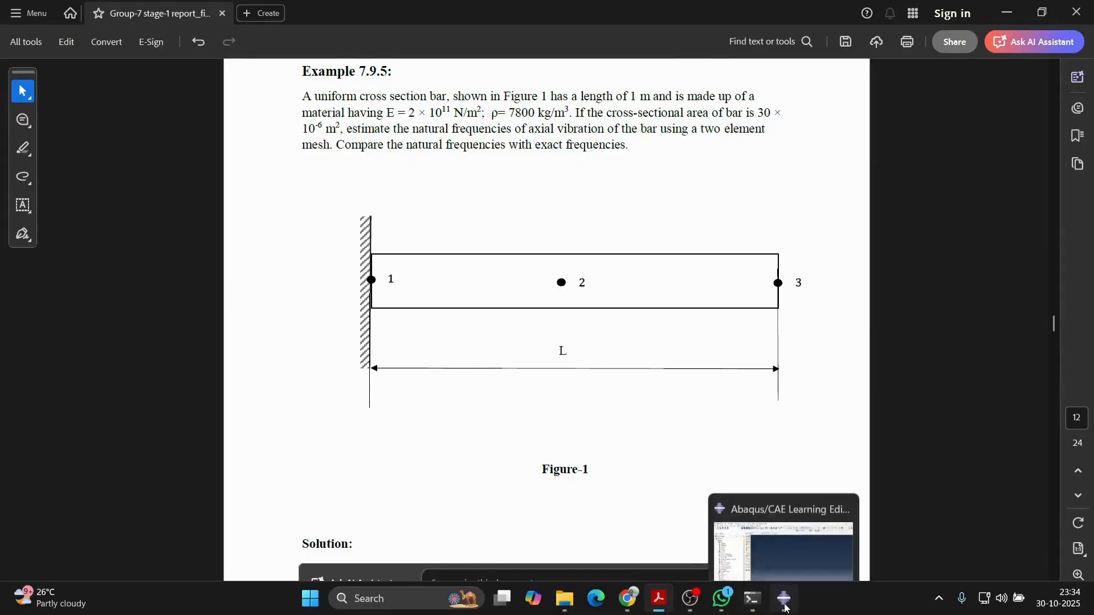
left_click(785, 598)
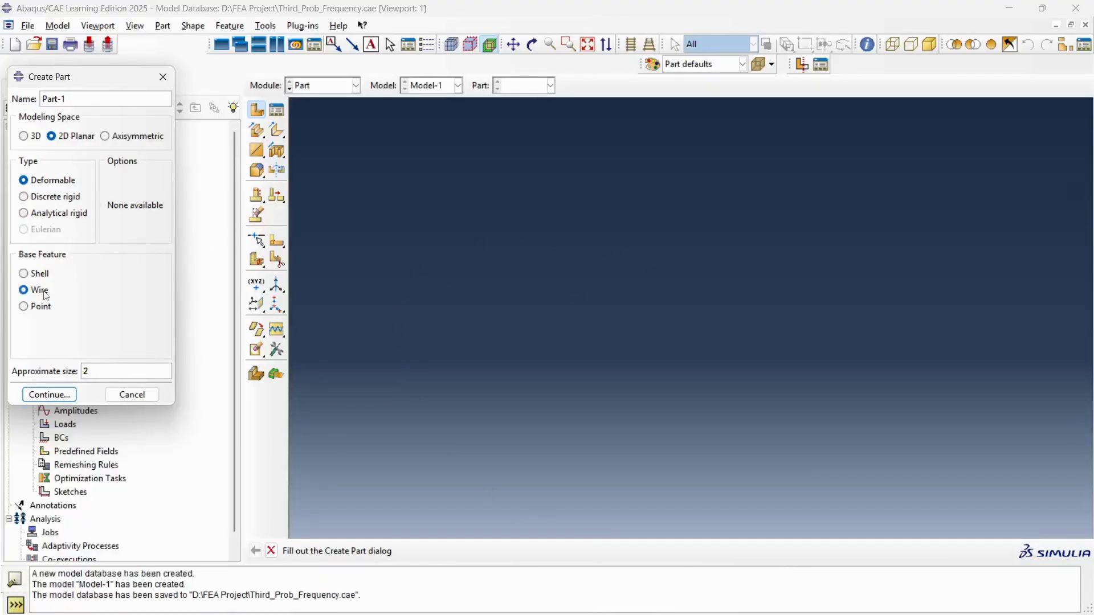
left_click(50, 395)
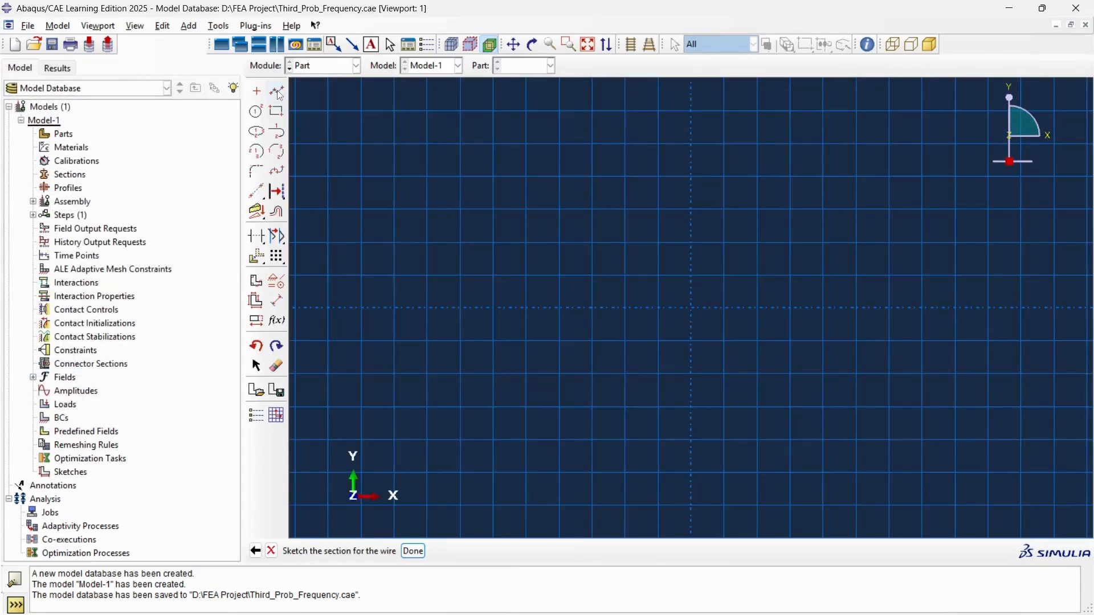
Step: Sketch a horizontal line from the origin to the point 1,0 and finish the wire part
left_click(692, 309)
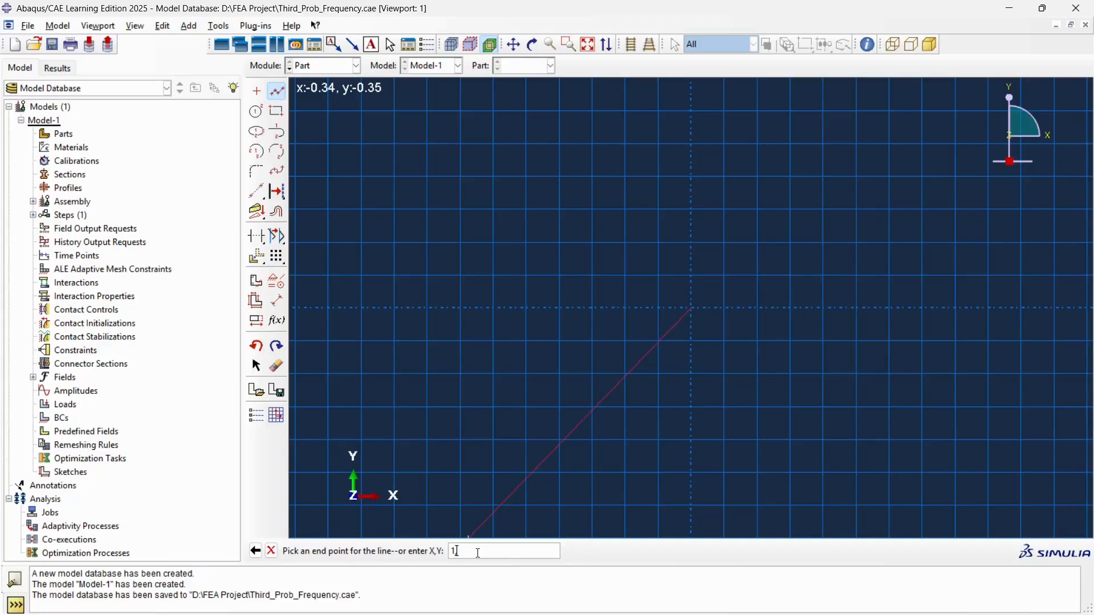
key("Return")
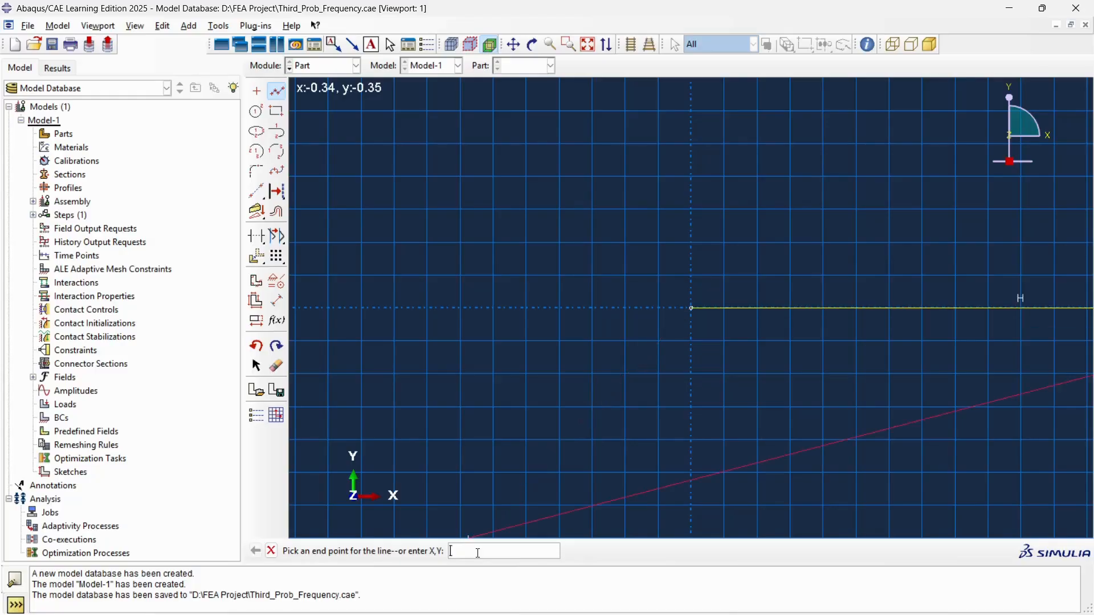
left_click(273, 552)
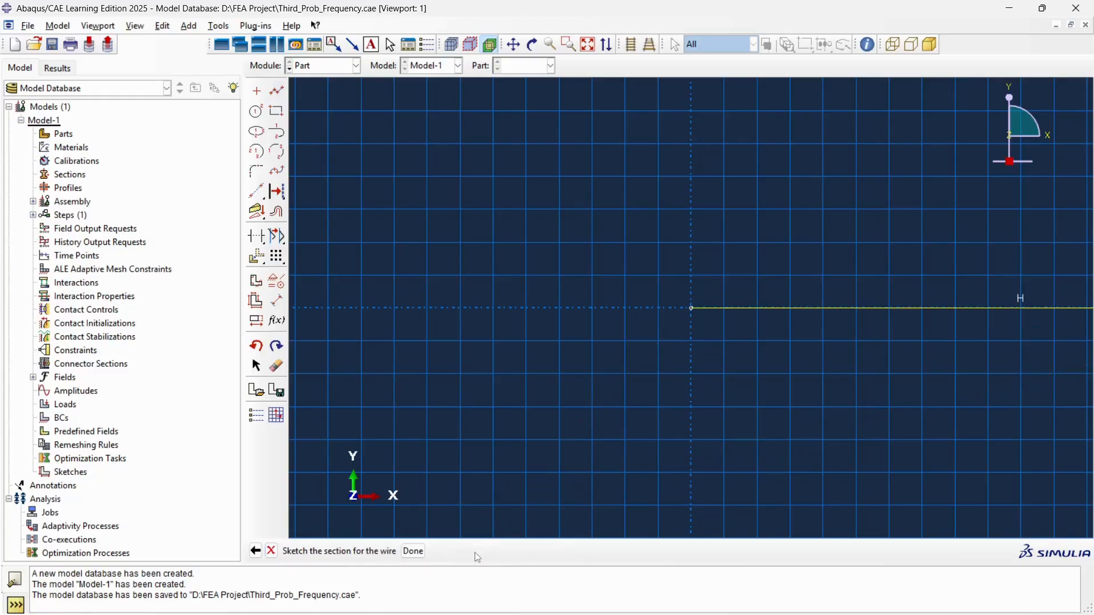
left_click(414, 552)
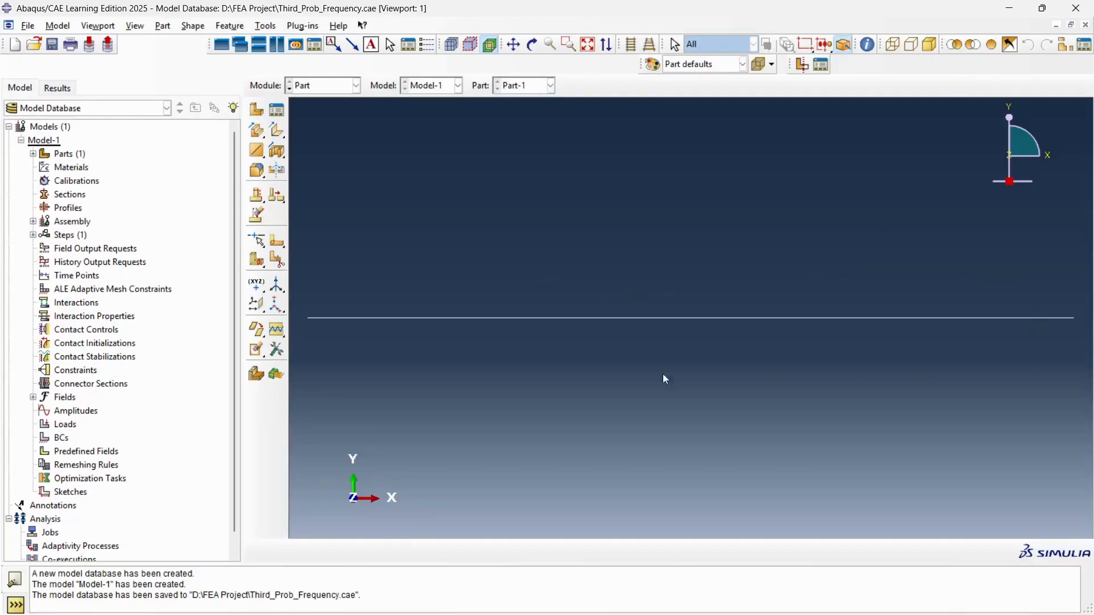
Step: In the Property module, create a material named MAT_1 with a uniform mass density of 7800, checking the problem statement PDF
left_click(328, 92)
left_click(315, 111)
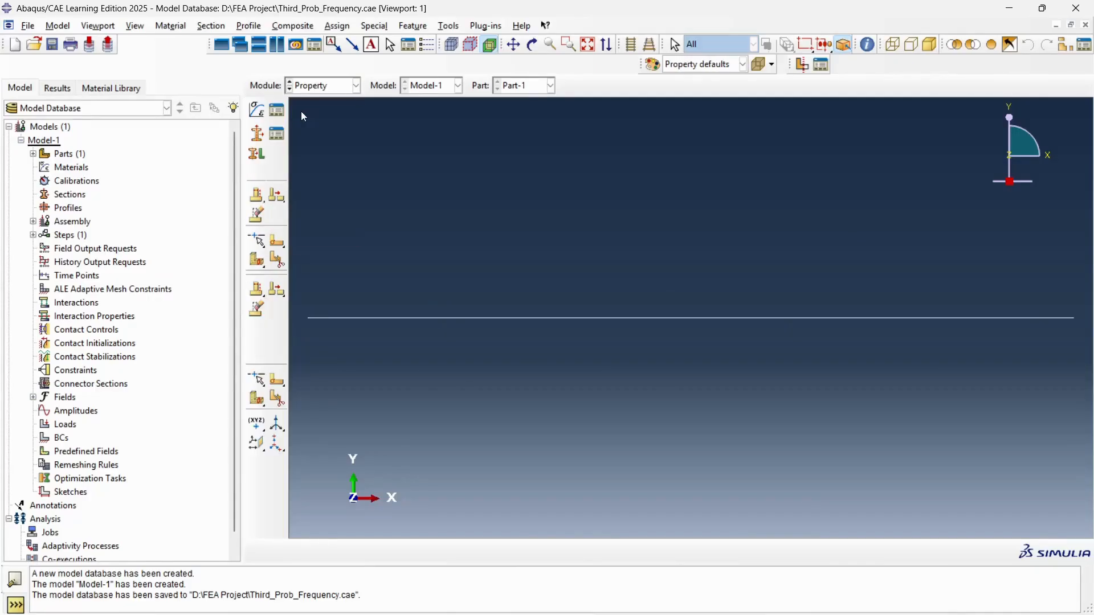
left_click(255, 110)
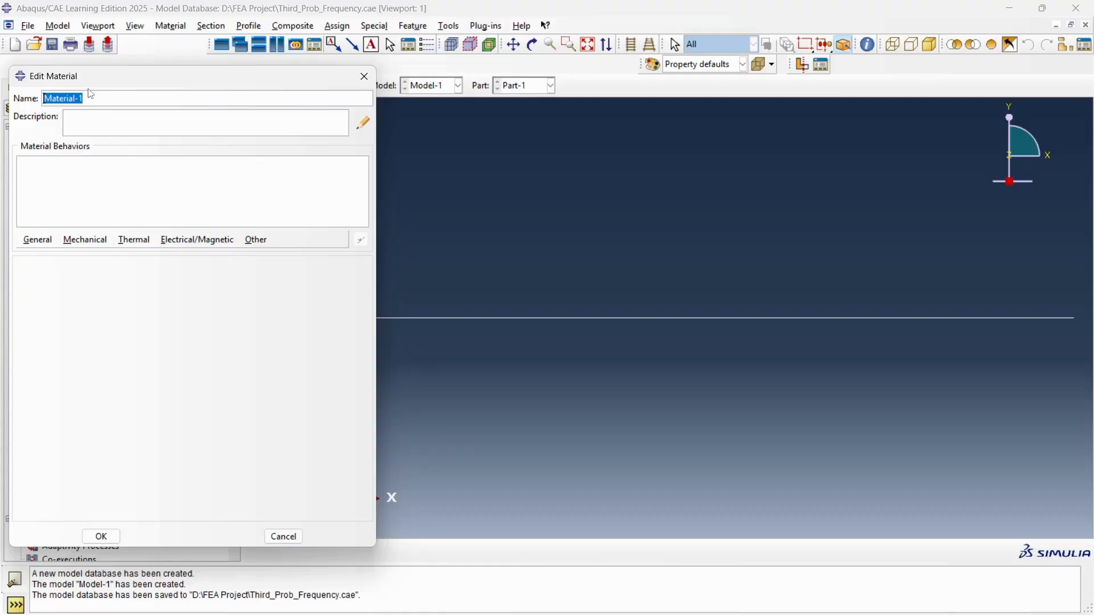
type("MAT_1")
left_click(37, 241)
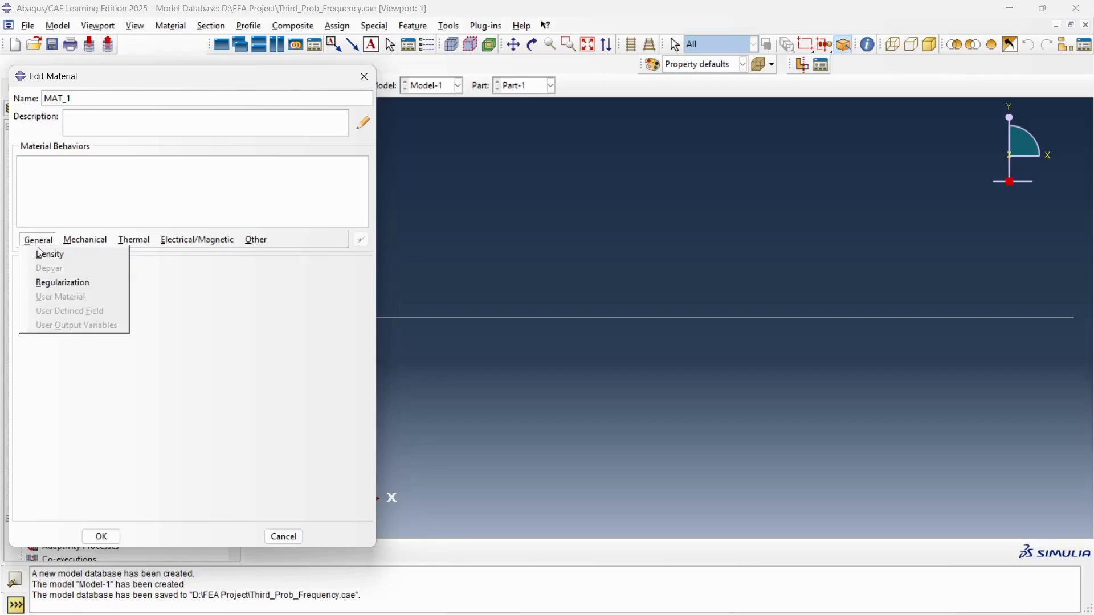
left_click(40, 254)
left_click(69, 385)
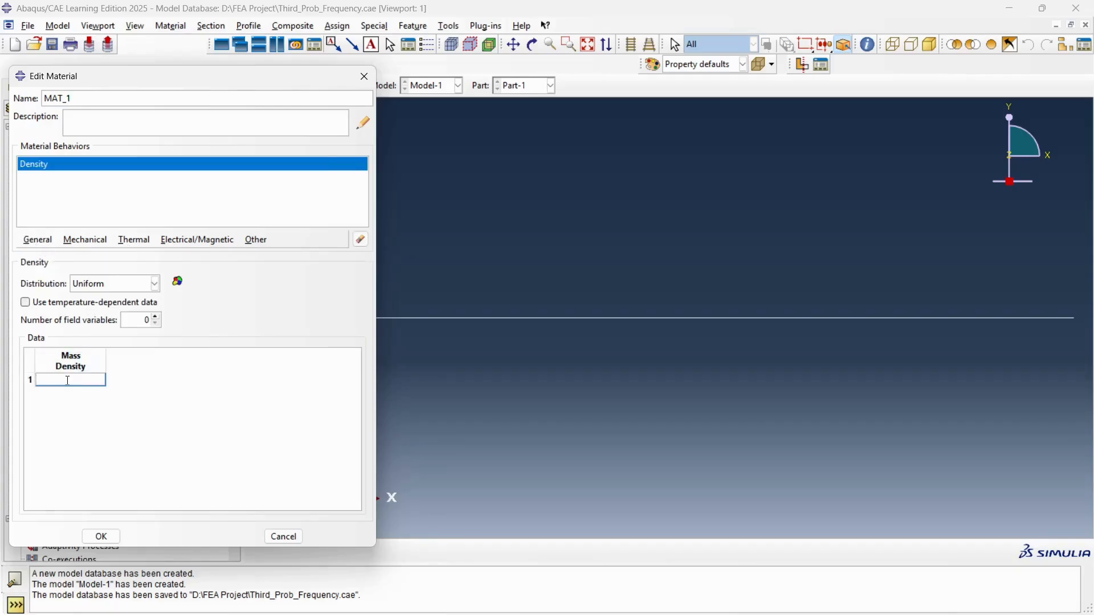
key("alt+Tab")
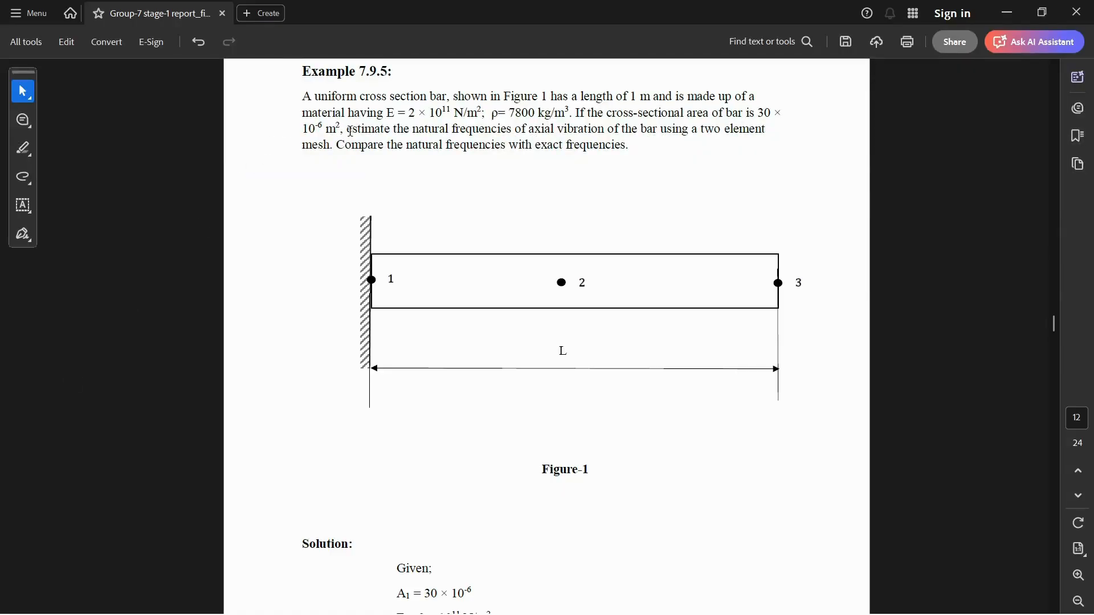
key("alt+Tab")
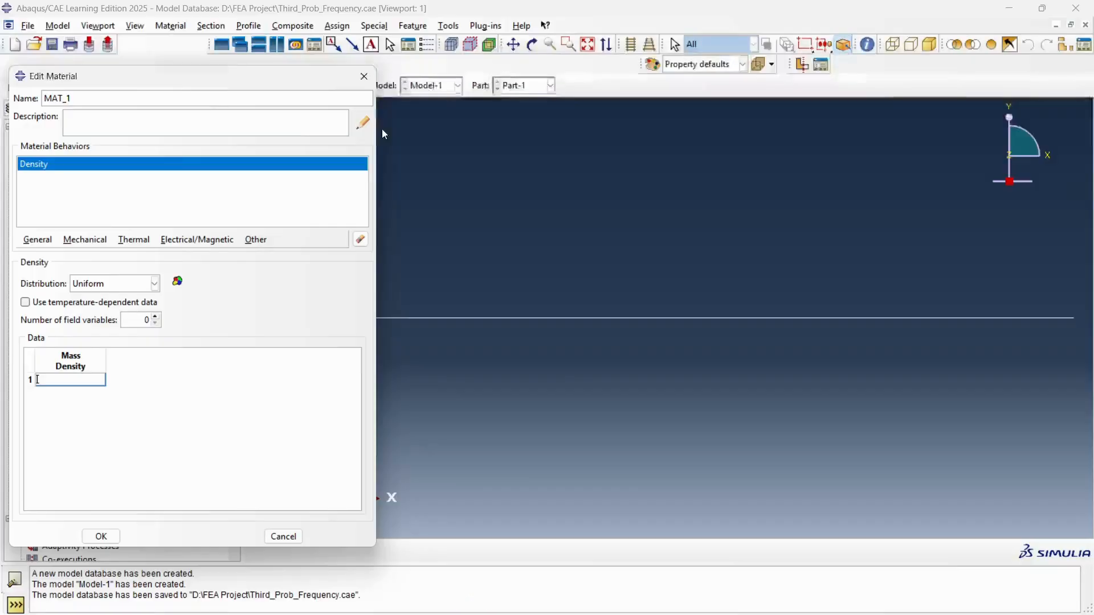
left_click(67, 378)
type("7800")
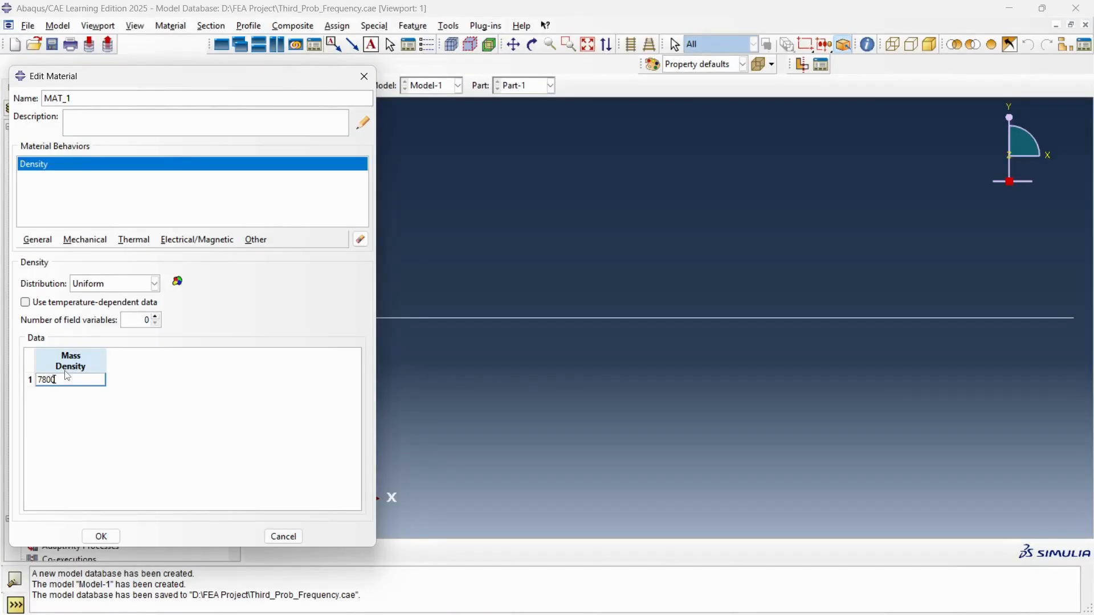
left_click(50, 398)
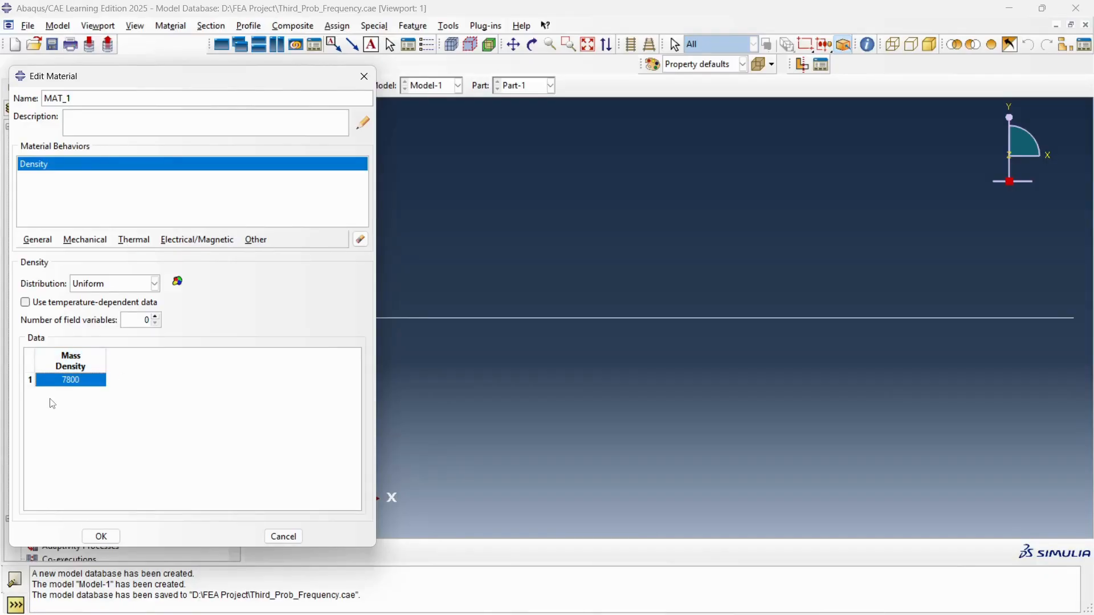
Step: Add isotropic elastic behavior to MAT_1 with Young's modulus 2e11 and Poisson's ratio 0.3, and save the material
left_click(86, 240)
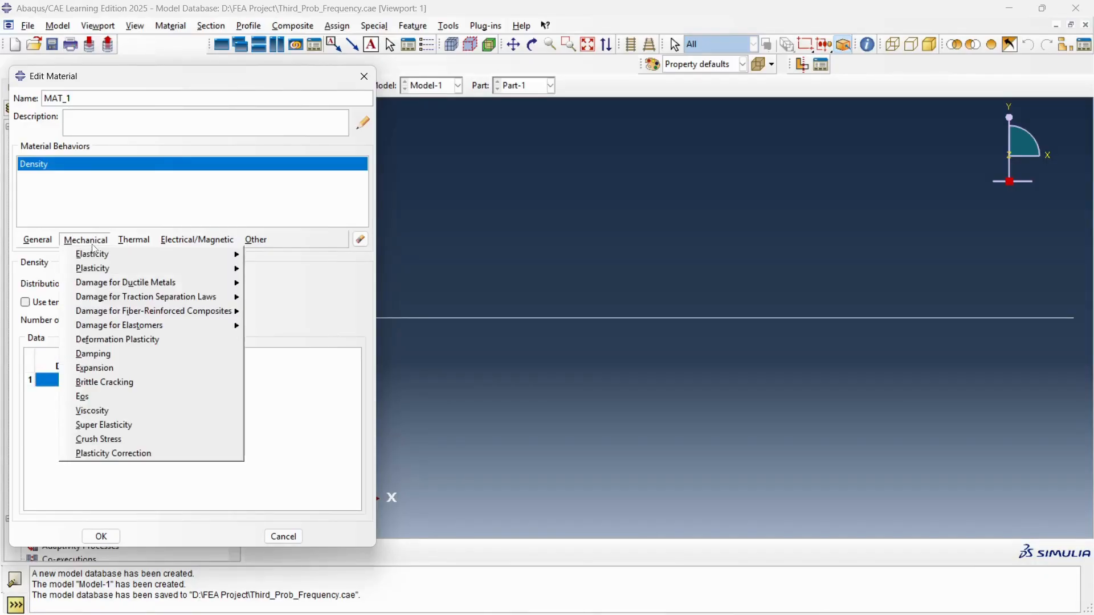
mouse_move(83, 257)
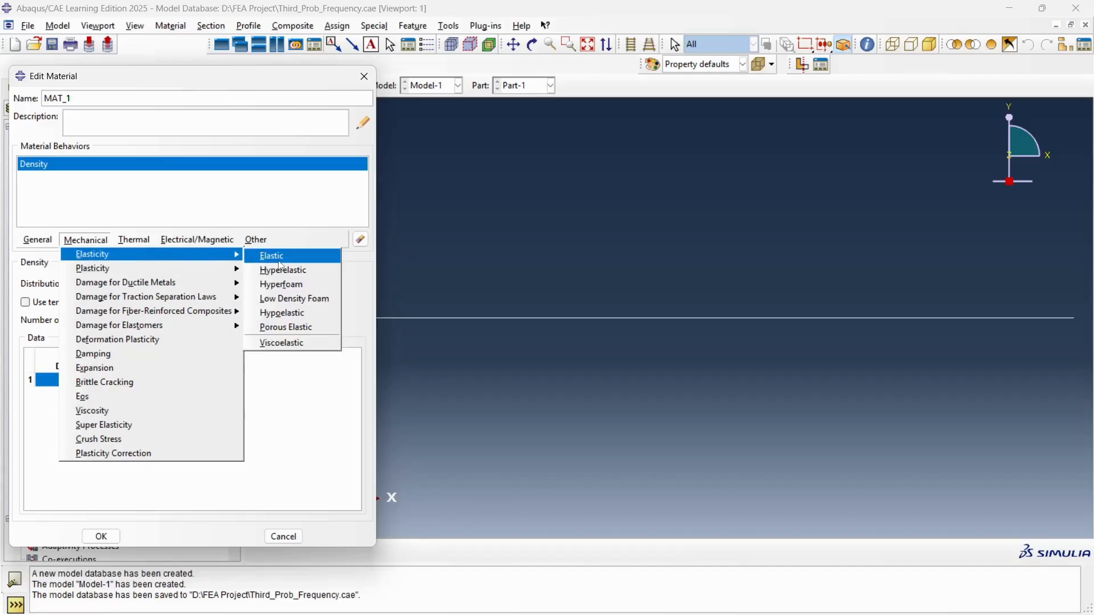
left_click(279, 264)
left_click(85, 240)
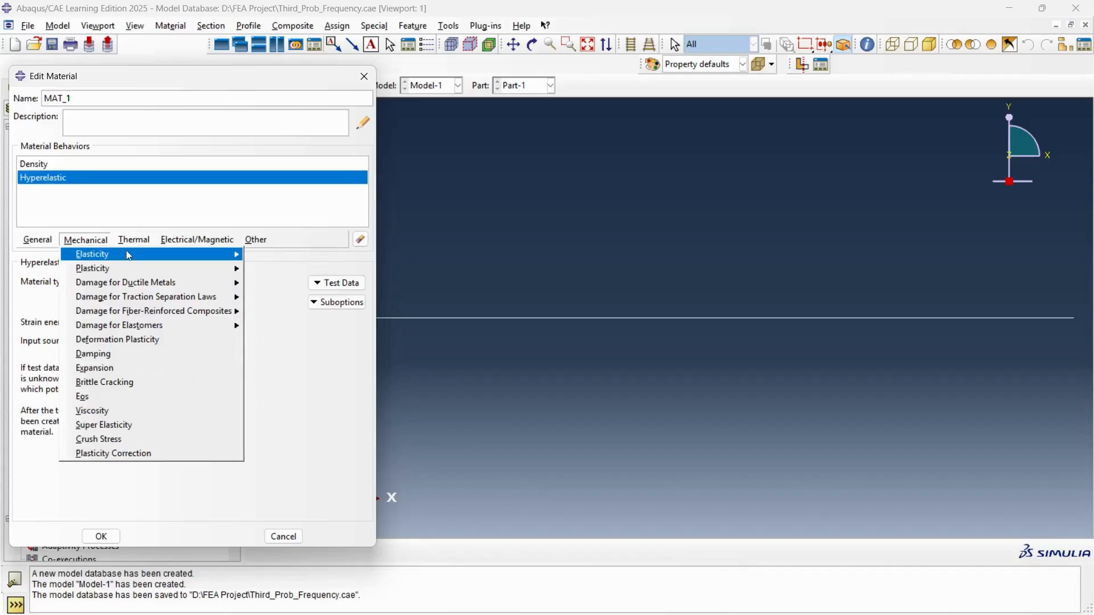
mouse_move(132, 256)
left_click(274, 256)
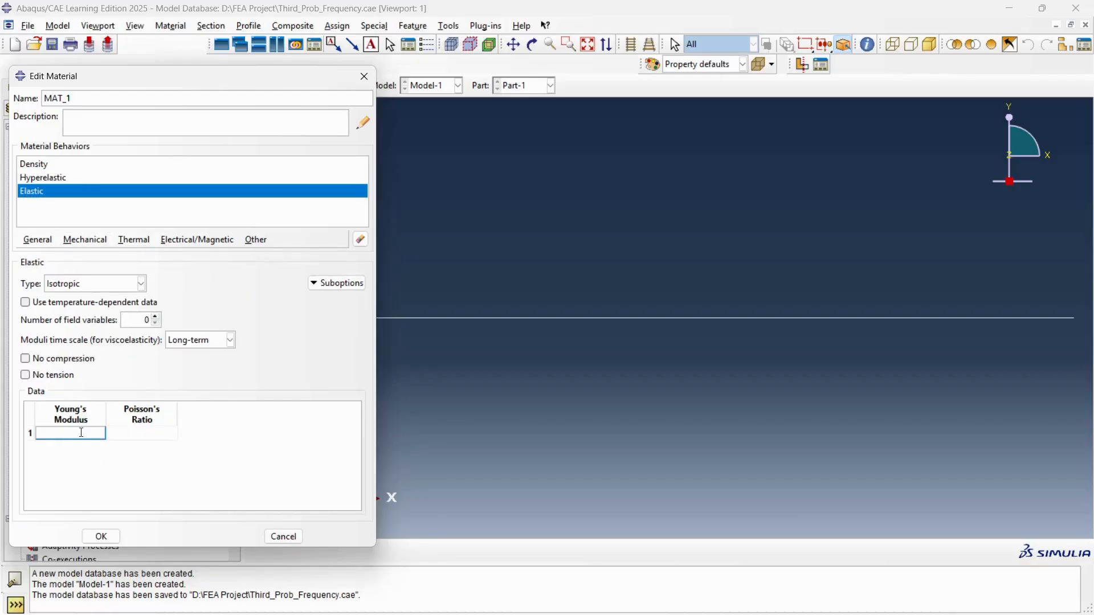
key("alt+Tab")
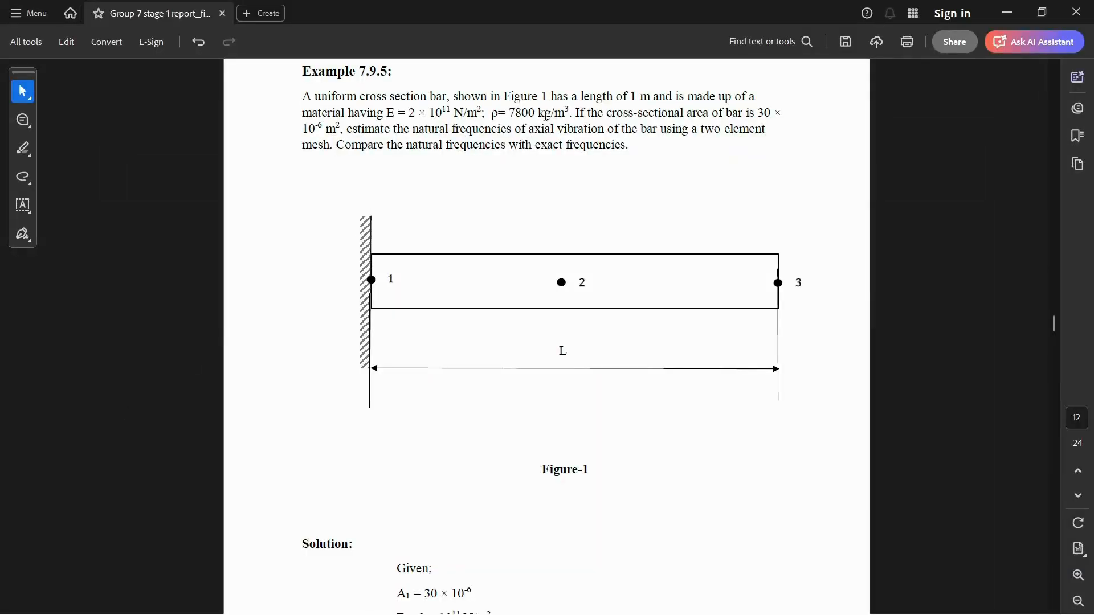
key("alt+Tab")
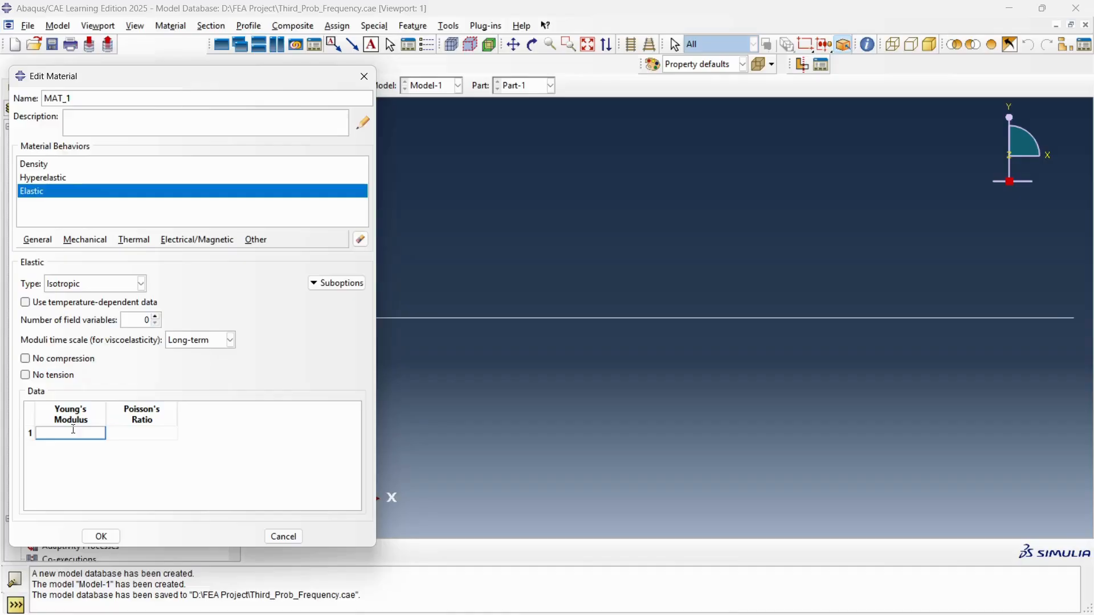
type("2e11")
left_click(132, 433)
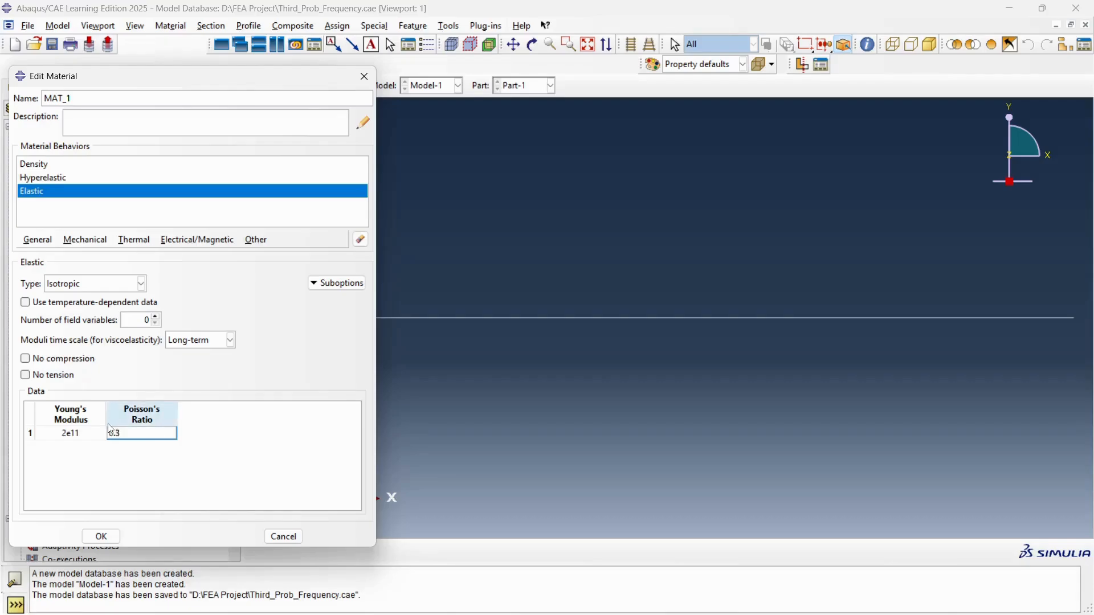
left_click(101, 537)
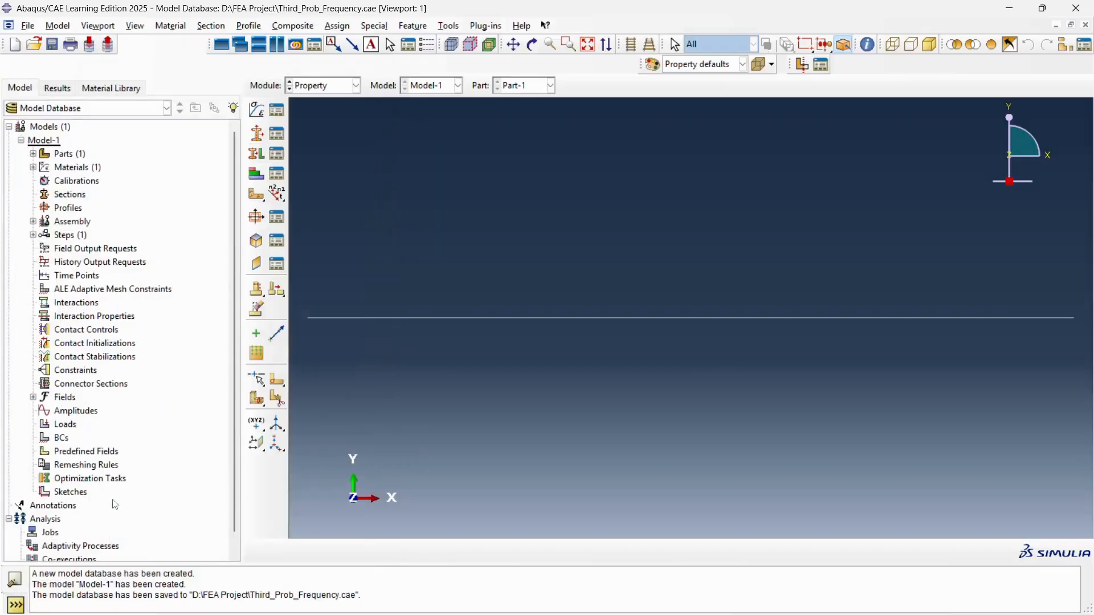
Step: Delete the Hyperelastic behavior from MAT_1 and save the material changes
left_click(278, 117)
left_click(195, 159)
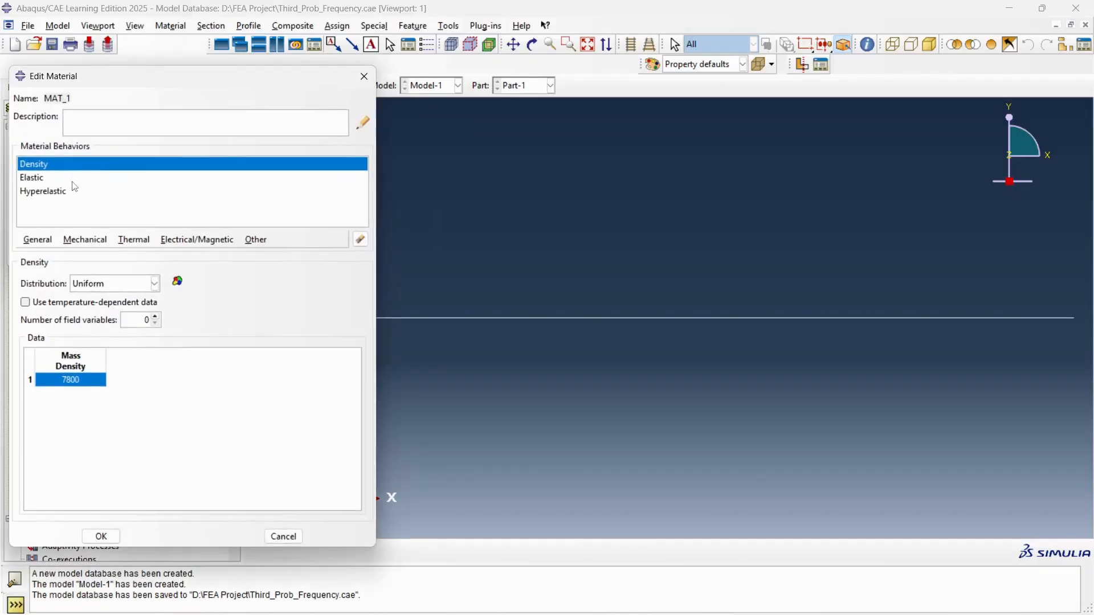
left_click(49, 192)
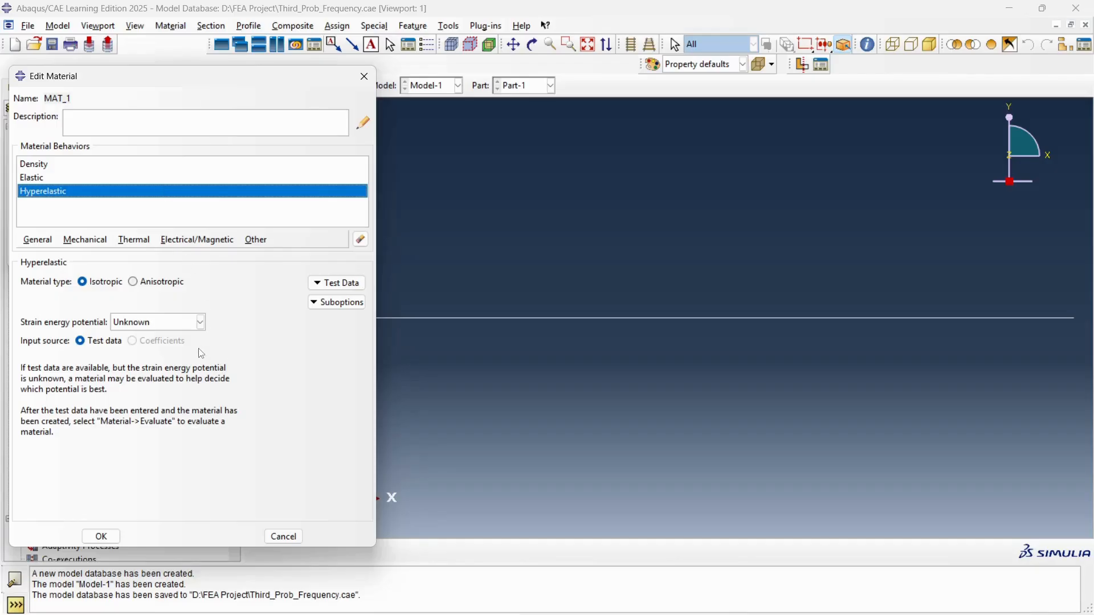
left_click(284, 536)
left_click(196, 161)
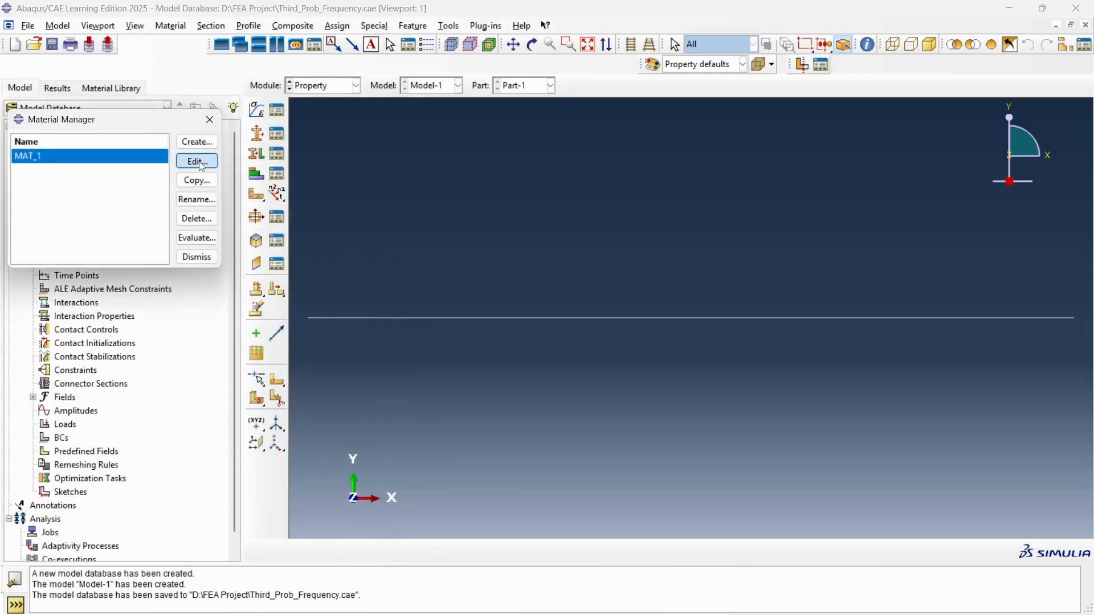
left_click(145, 194)
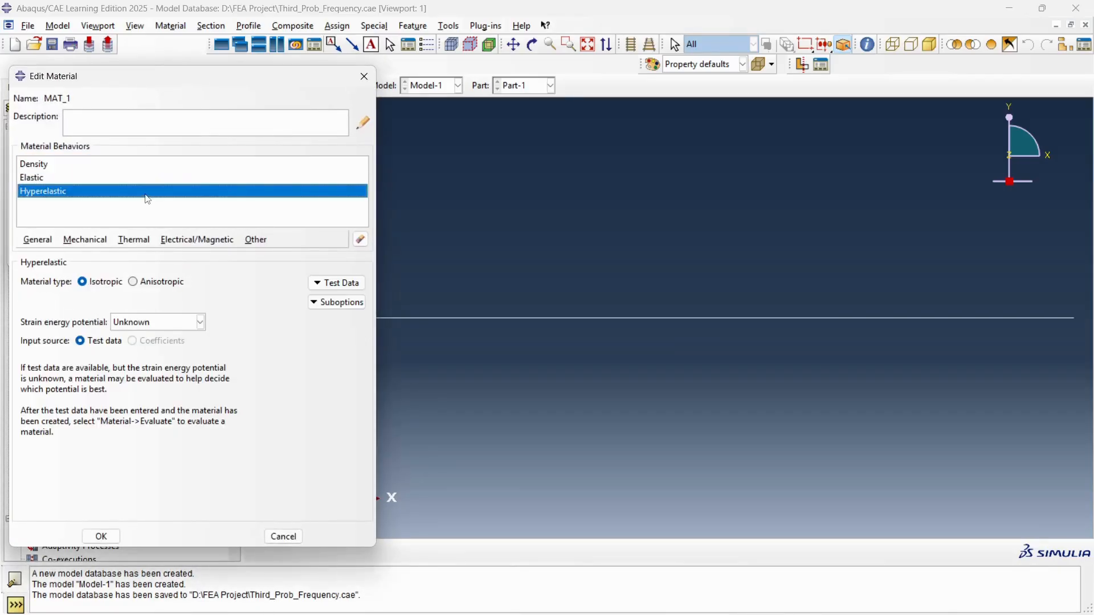
left_click(361, 240)
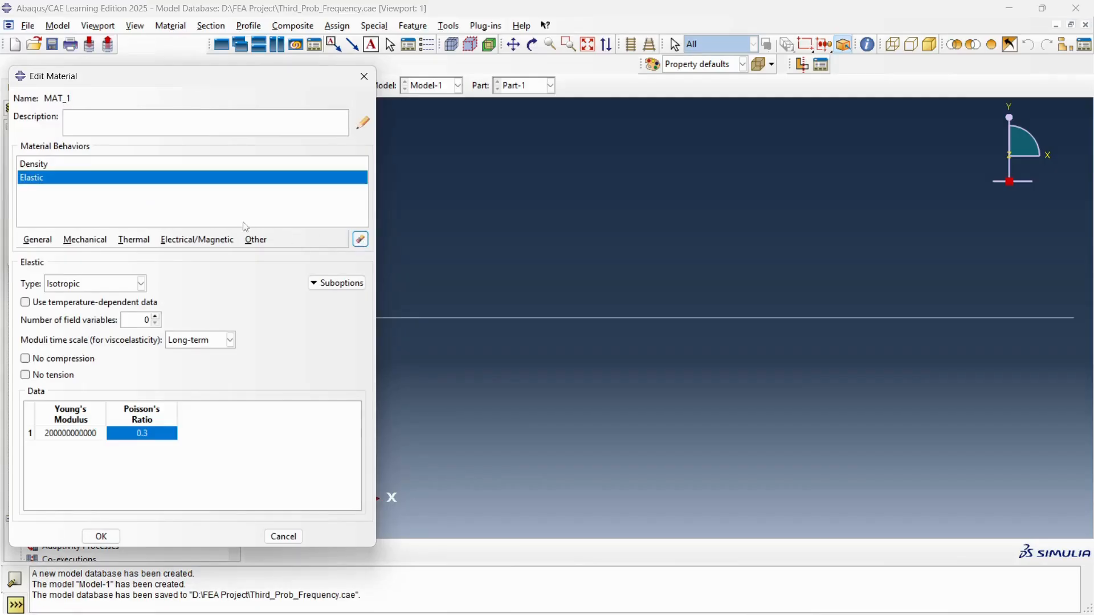
left_click(364, 77)
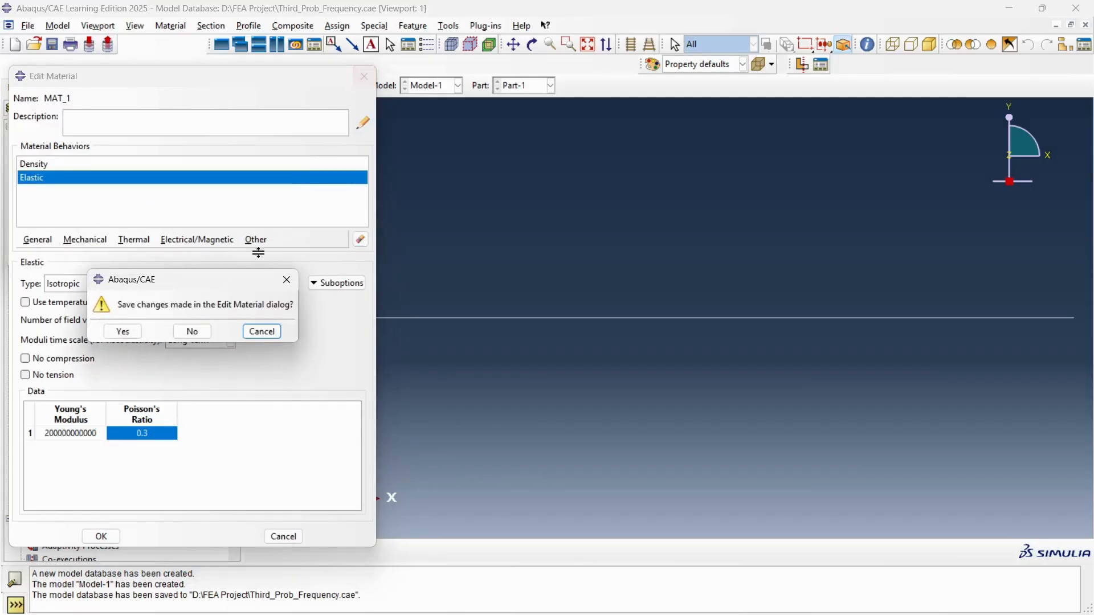
left_click(143, 333)
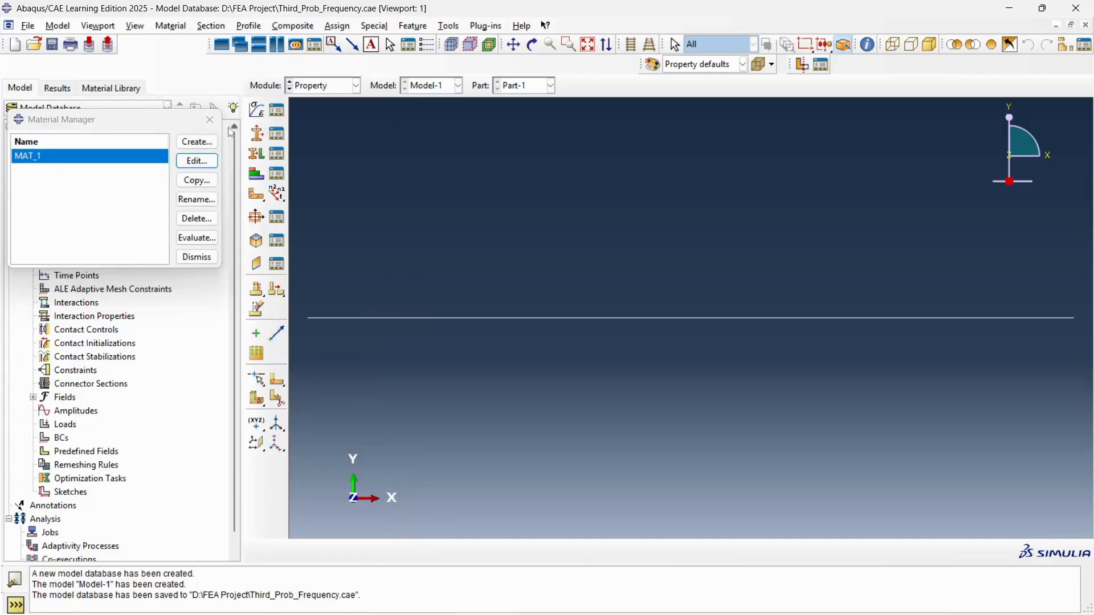
left_click(213, 117)
Step: Create a generalized profile with the cross-sectional area 30e-6 from the problem statement PDF and enter its moments of inertia
left_click(257, 133)
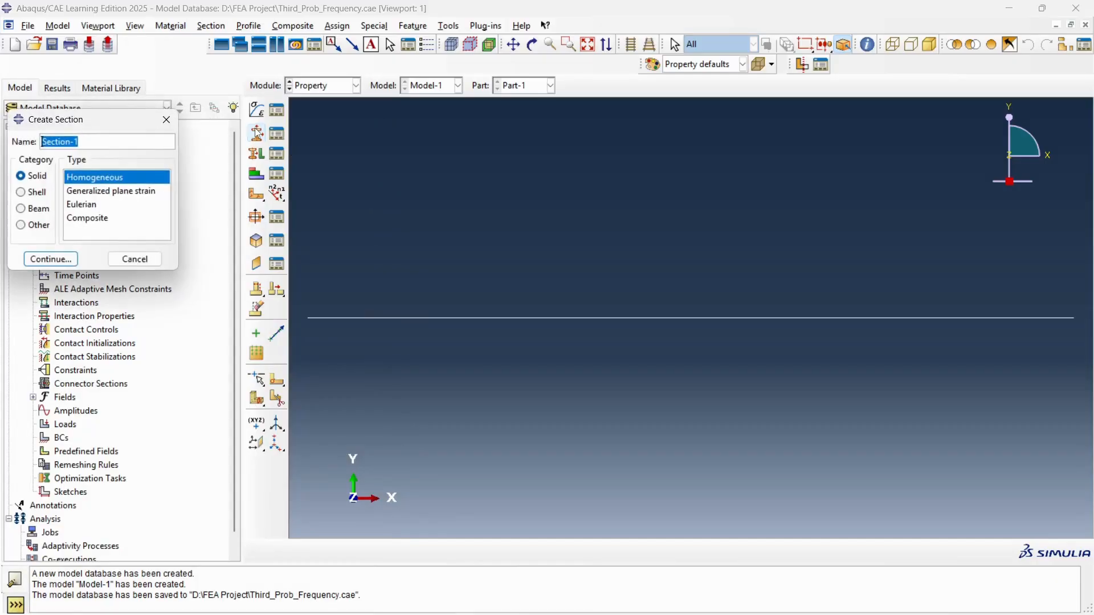
left_click(166, 123)
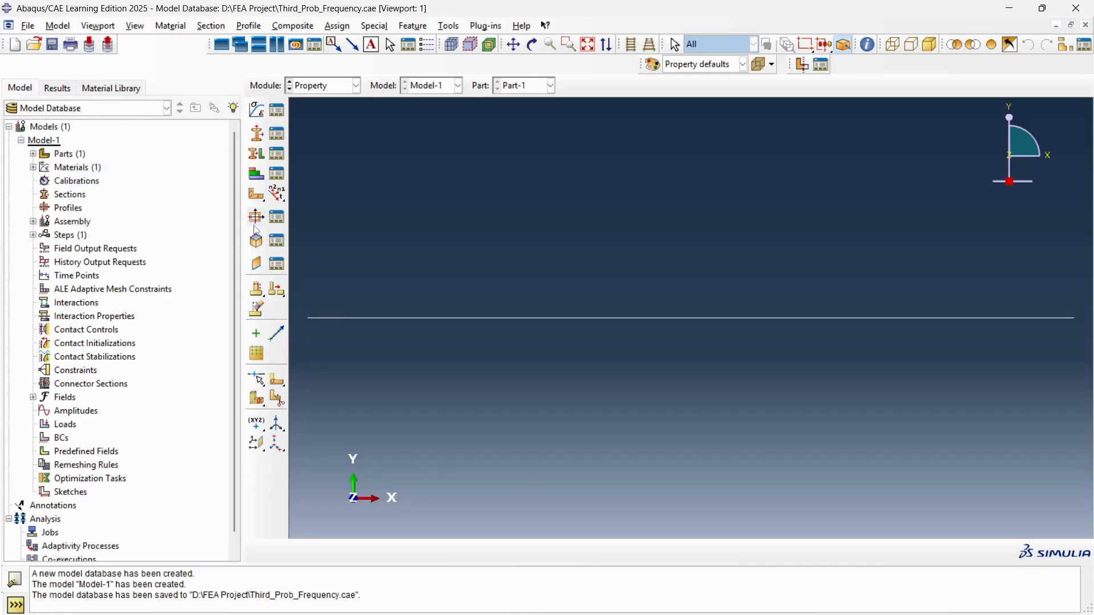
left_click(256, 216)
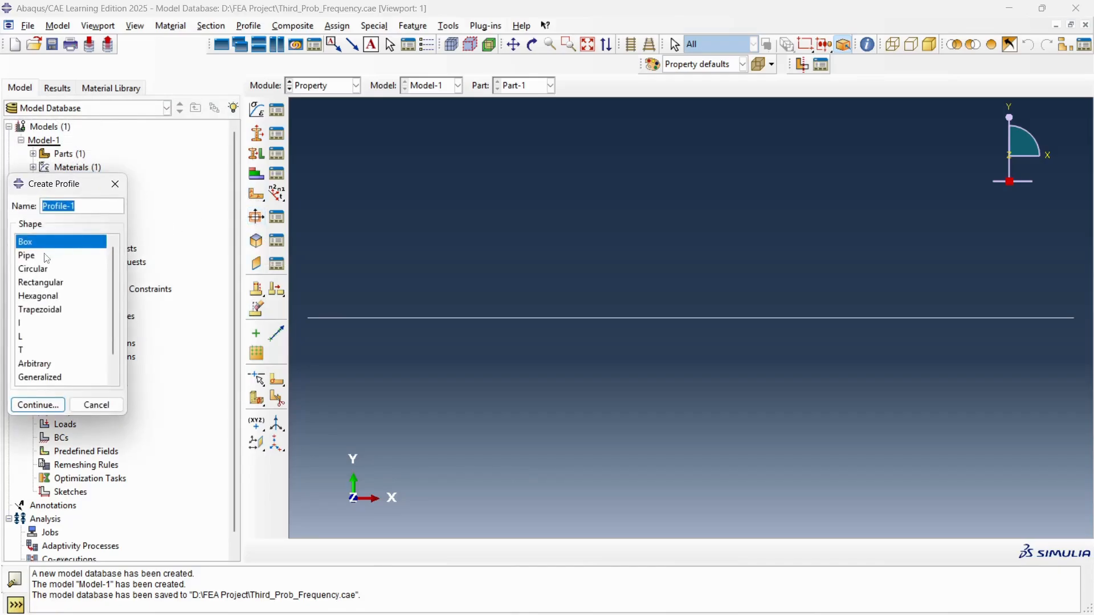
left_click(41, 378)
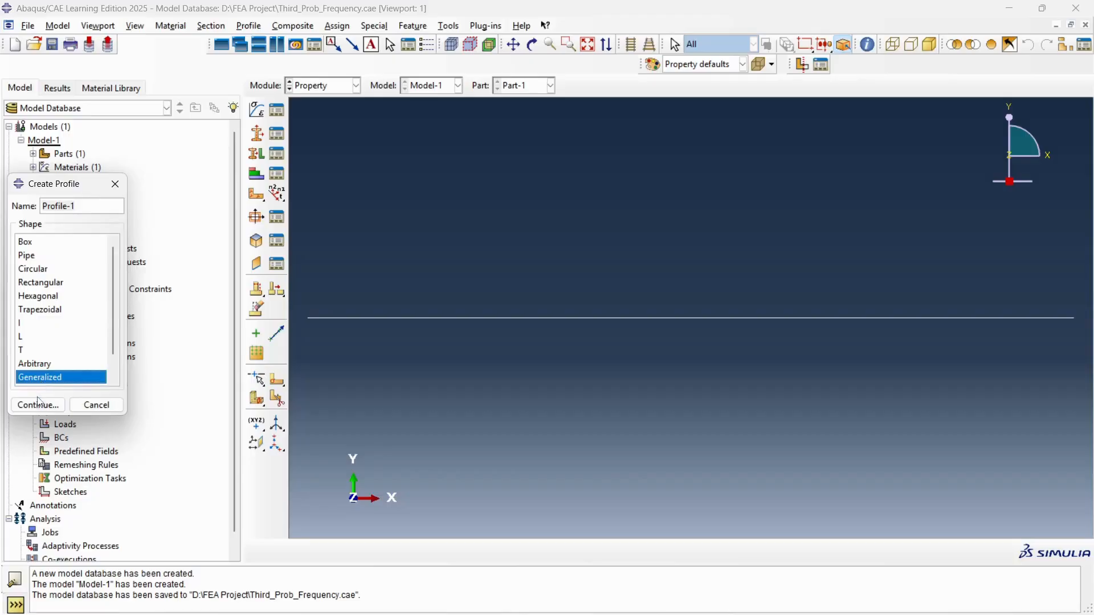
left_click(38, 404)
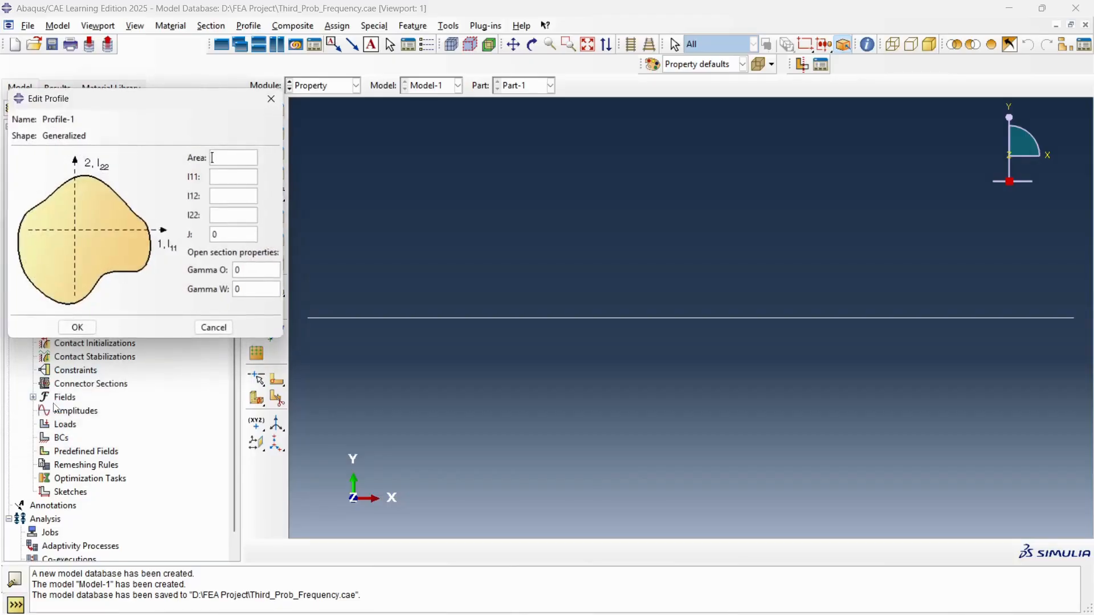
key("alt+Tab")
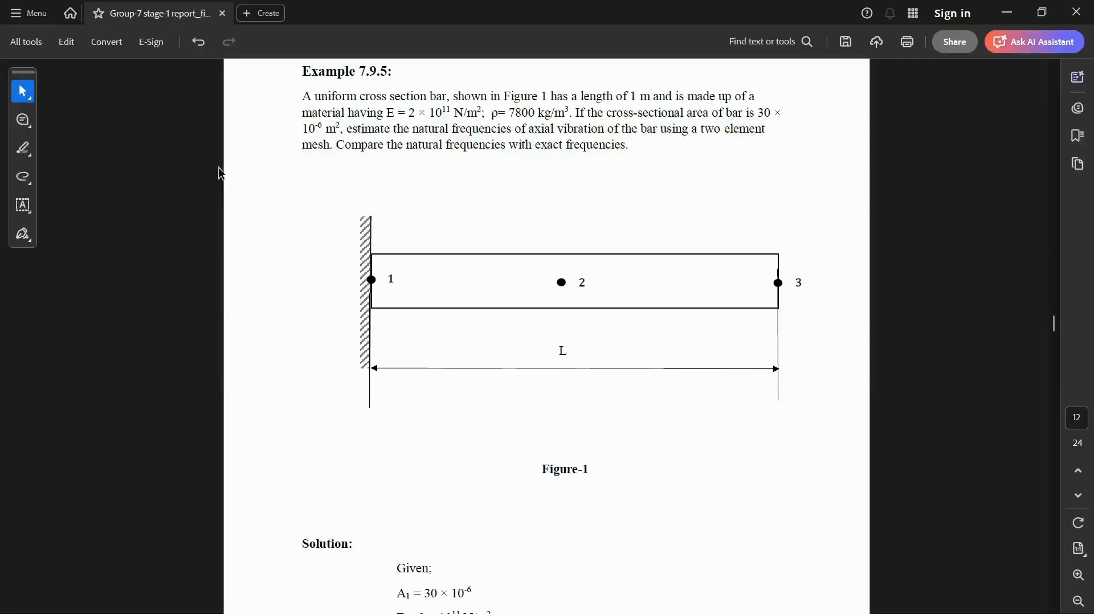
key("alt+Tab")
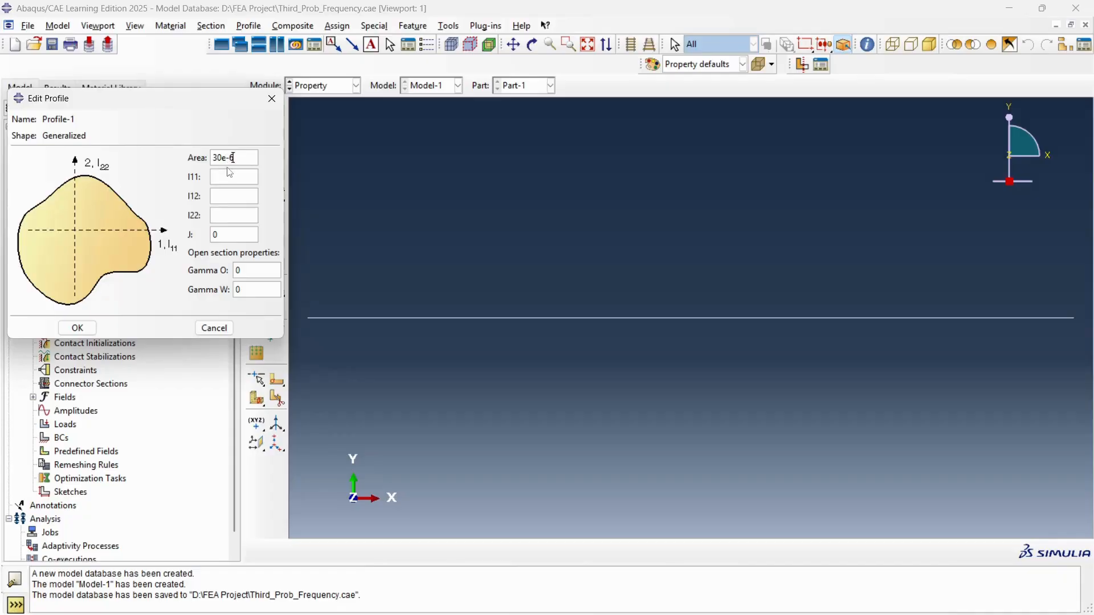
left_click(224, 173)
left_click(85, 328)
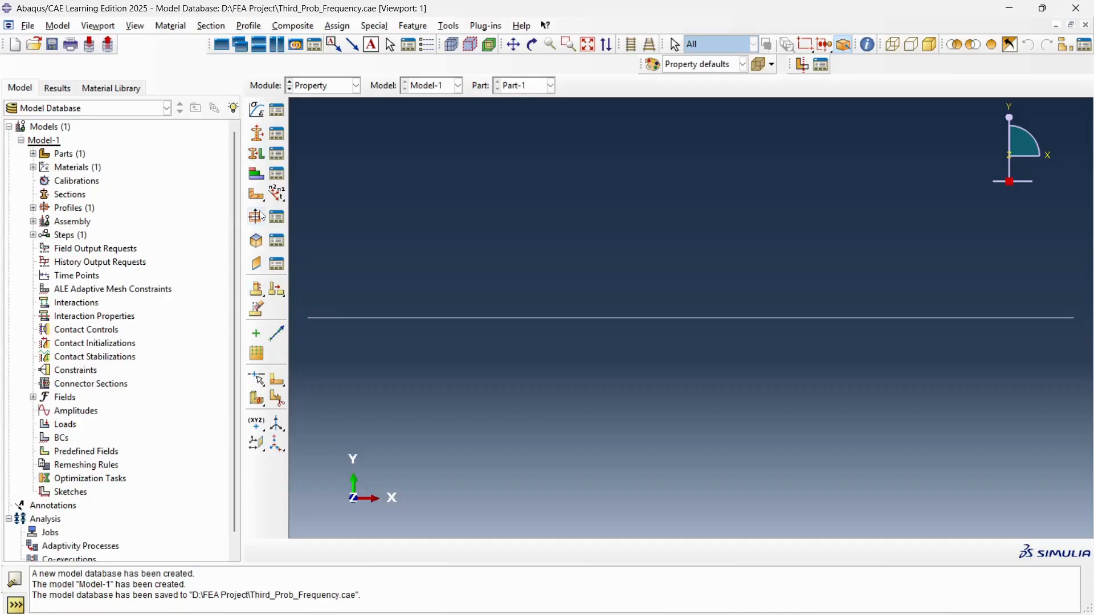
Step: Start a new section in the Beam category with type Beam
left_click(276, 134)
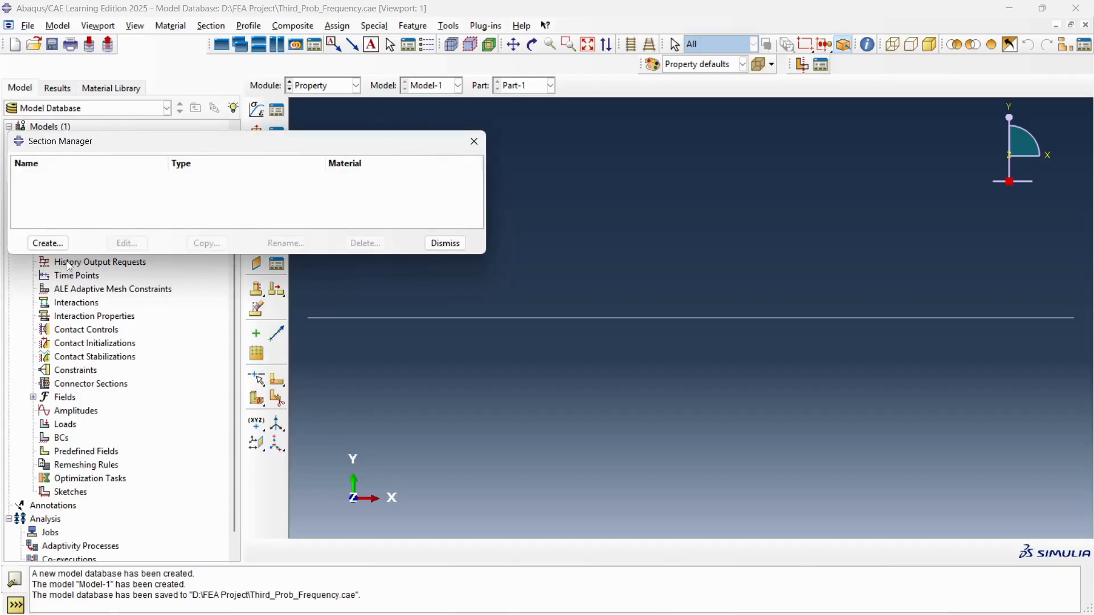
left_click(49, 243)
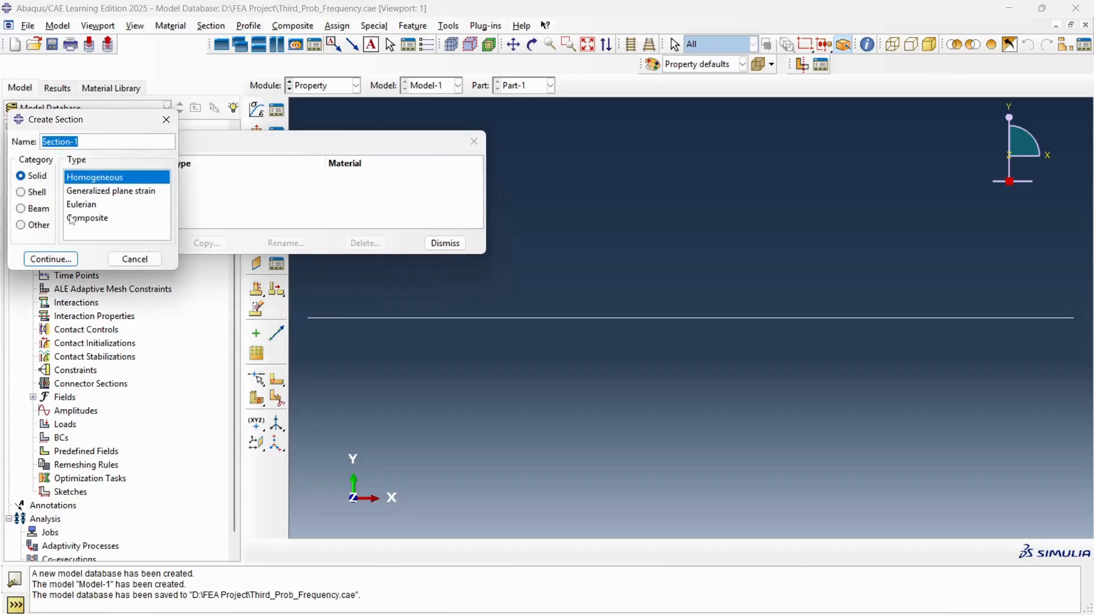
left_click(22, 209)
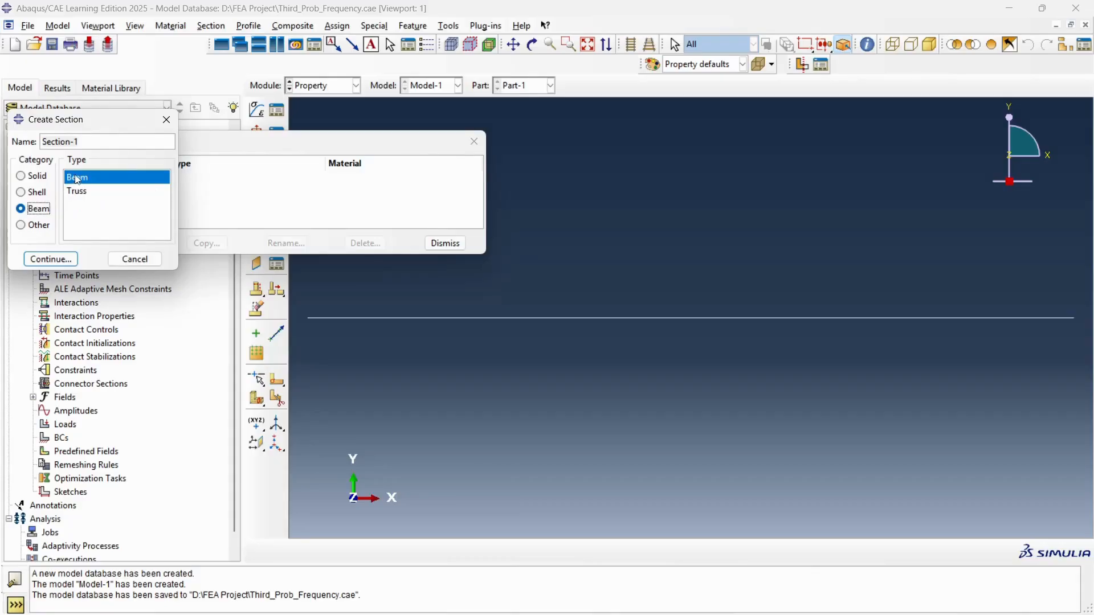
left_click(45, 259)
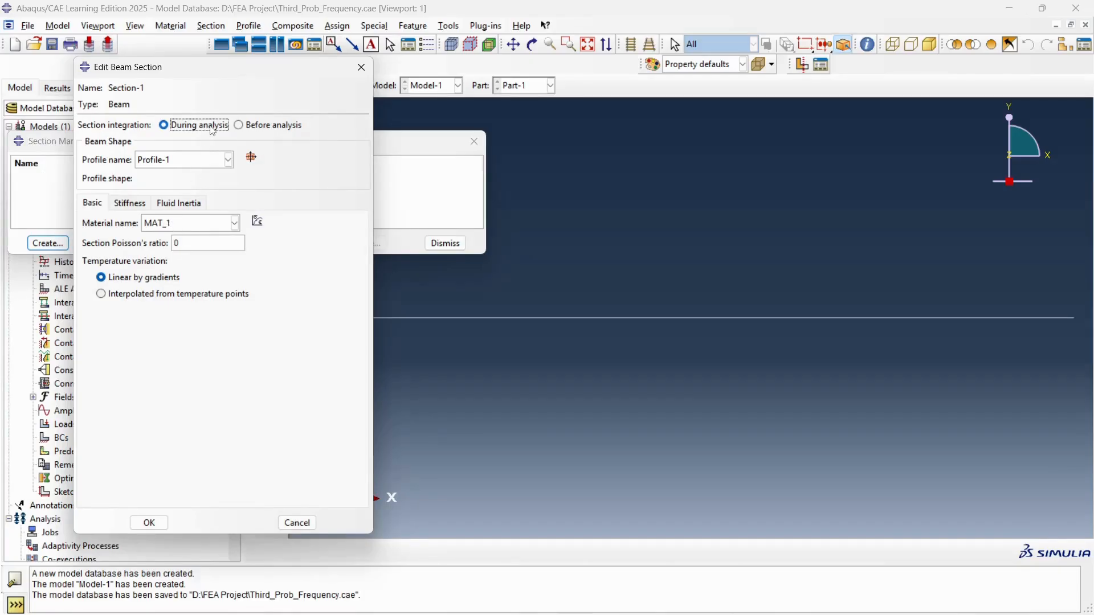
left_click(228, 160)
left_click(228, 160)
left_click(251, 159)
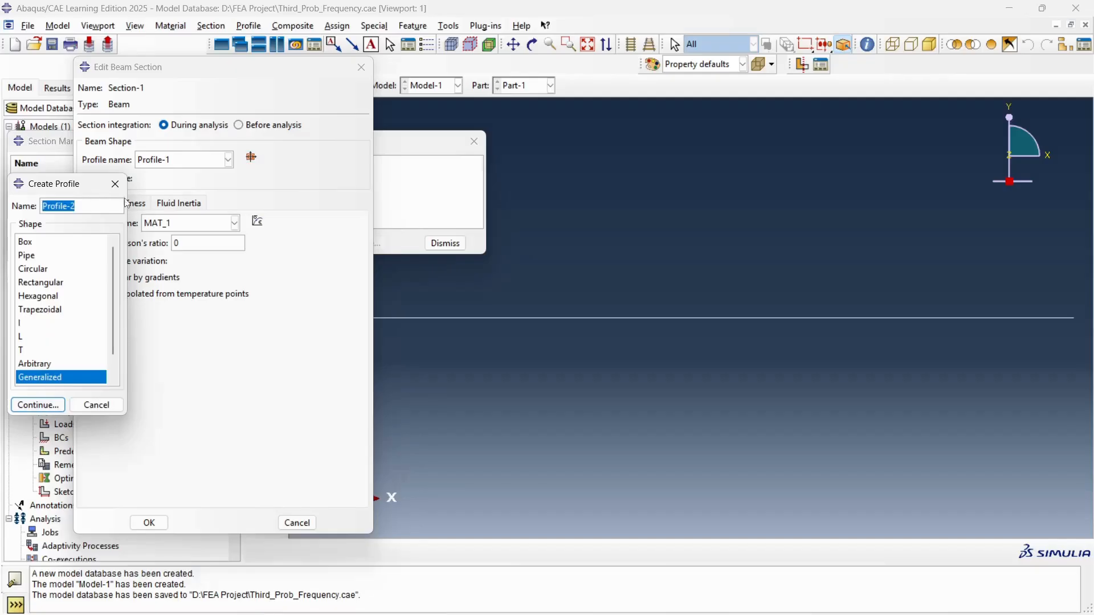
left_click(115, 183)
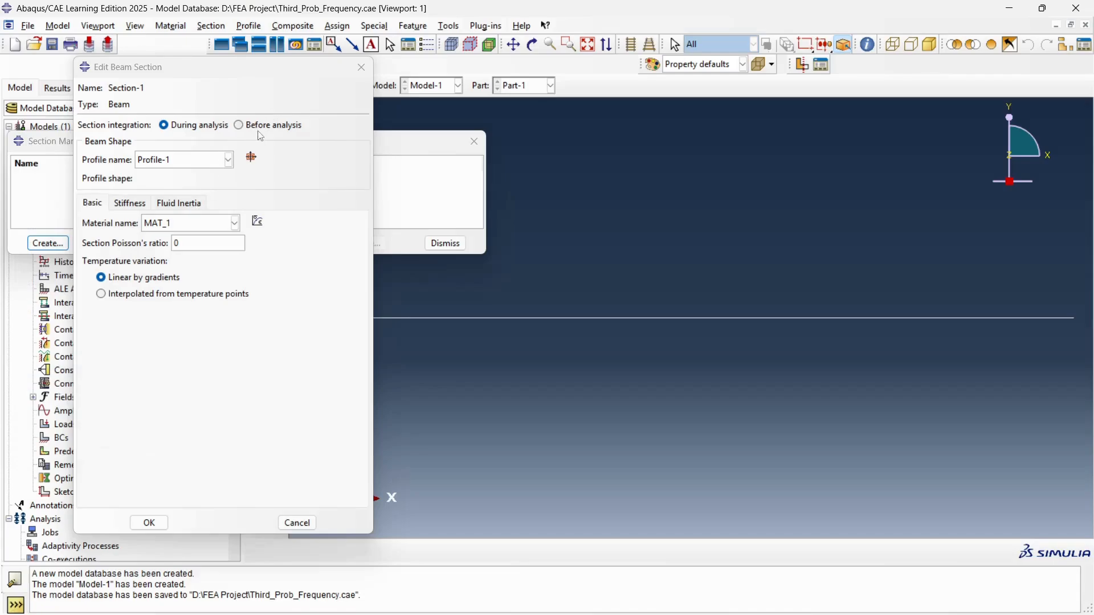
Step: Set the section integration to before analysis and specify section material density 7800 and reference temperature 25
left_click(239, 125)
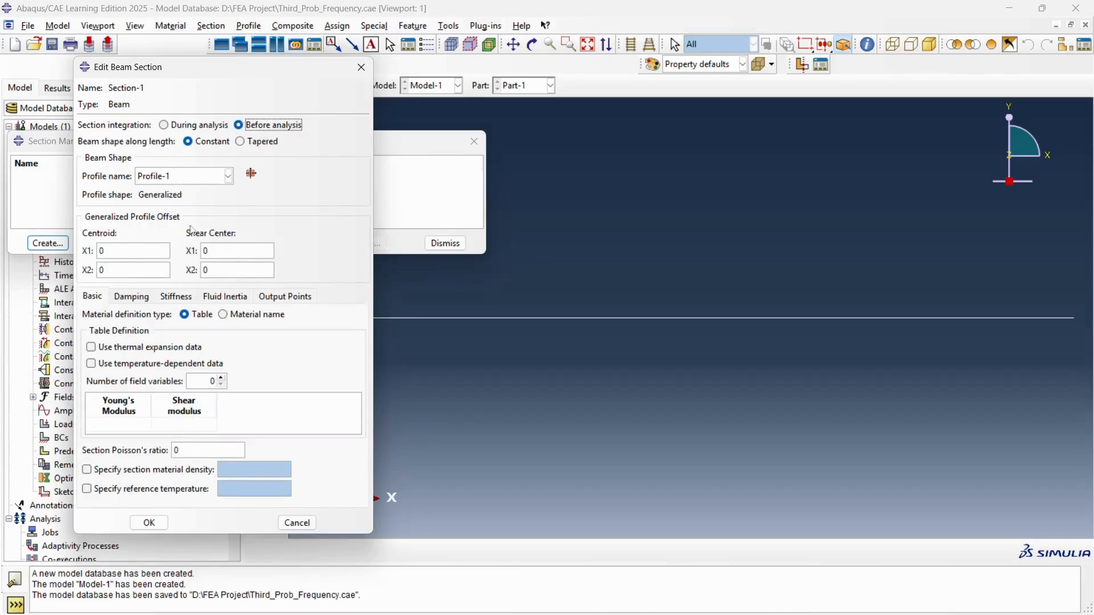
left_click(87, 470)
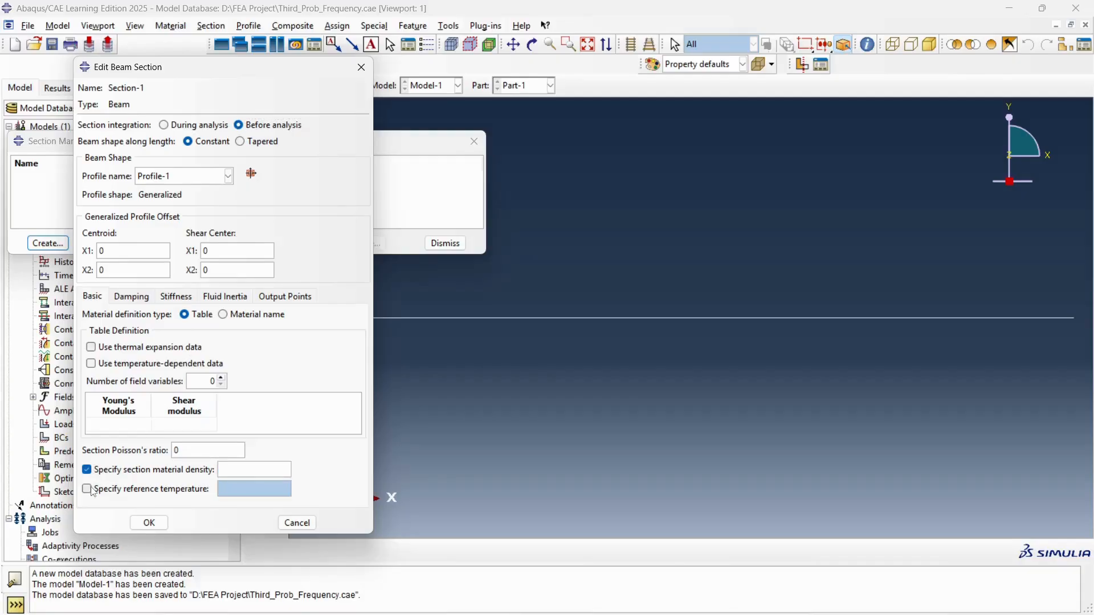
left_click(87, 489)
left_click(247, 468)
type("7")
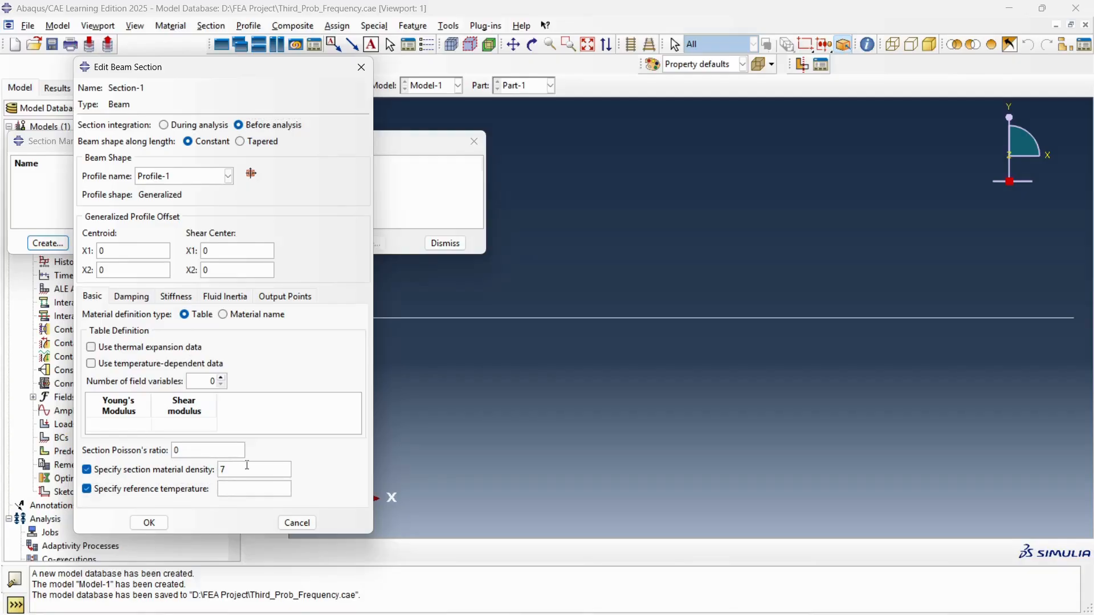
type("800")
left_click(232, 491)
type("25")
Step: Define the beam section's material by name using MAT_1 and save the section
left_click(238, 316)
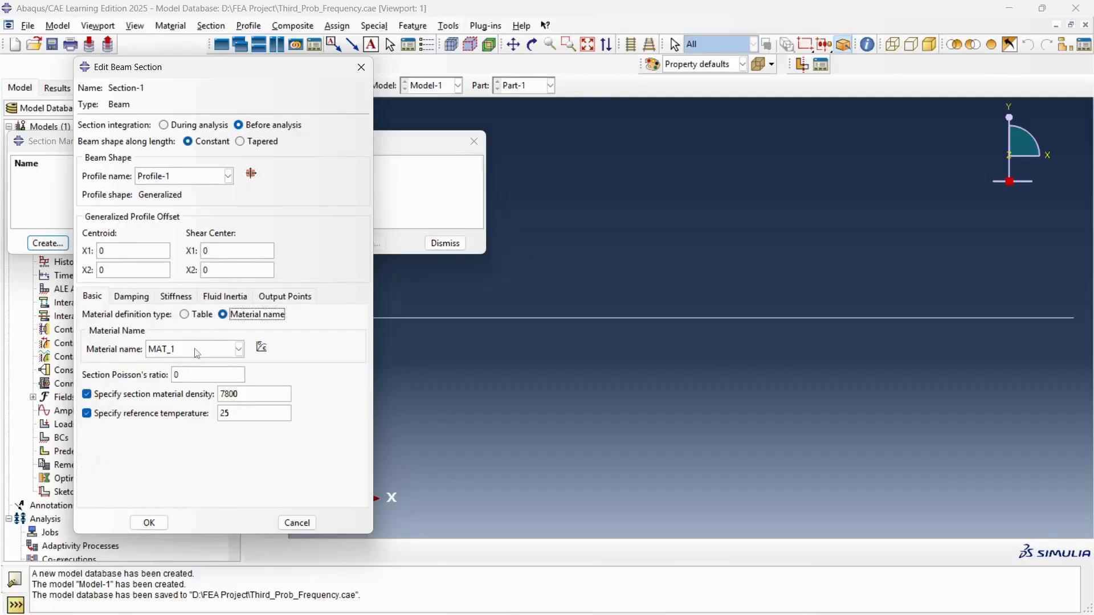
left_click(178, 376)
left_click(149, 523)
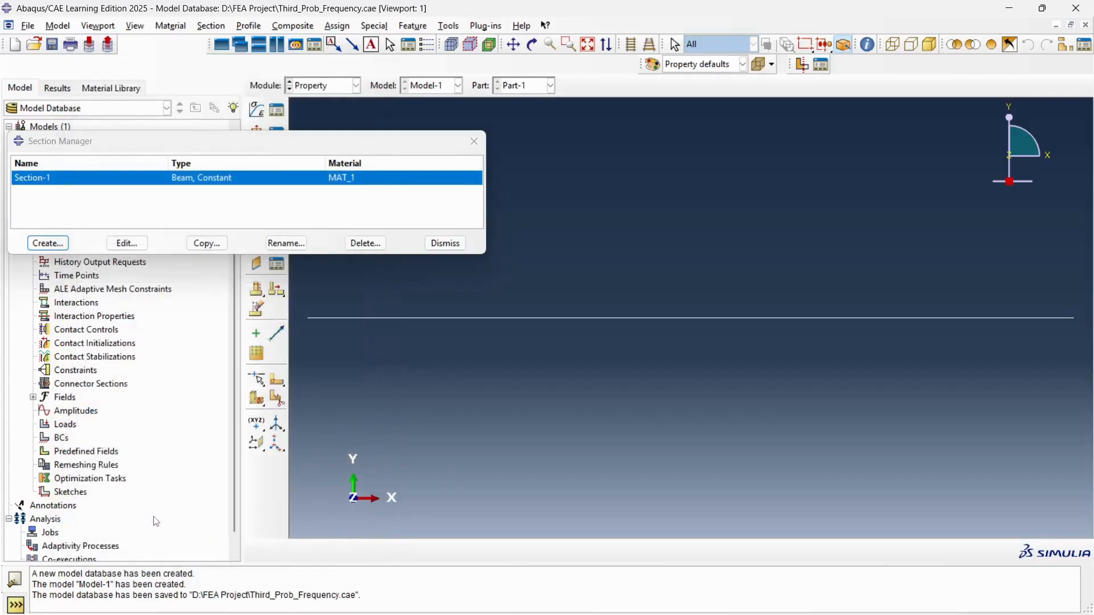
left_click(474, 141)
Step: Assign Section-1 to the whole bar line, creating the set Set-1 for the region
left_click(256, 154)
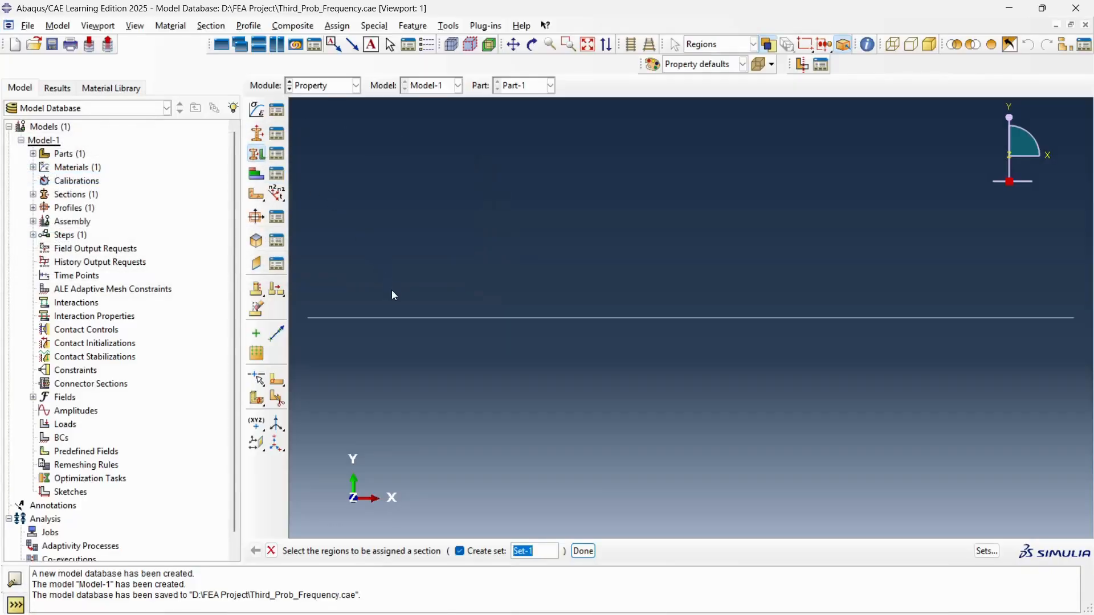
left_click(374, 318)
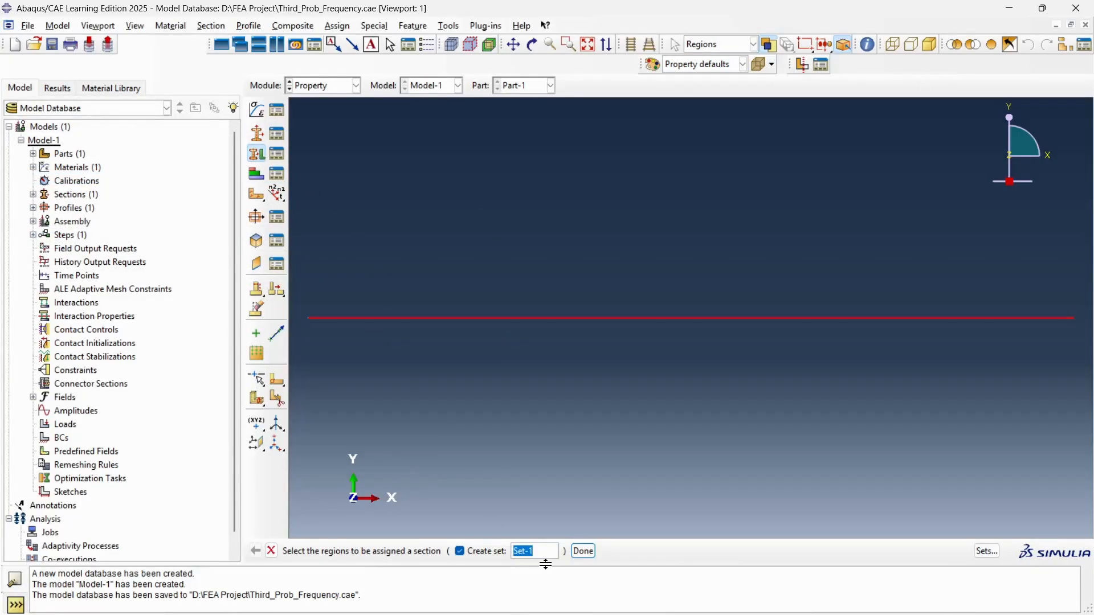
left_click(577, 554)
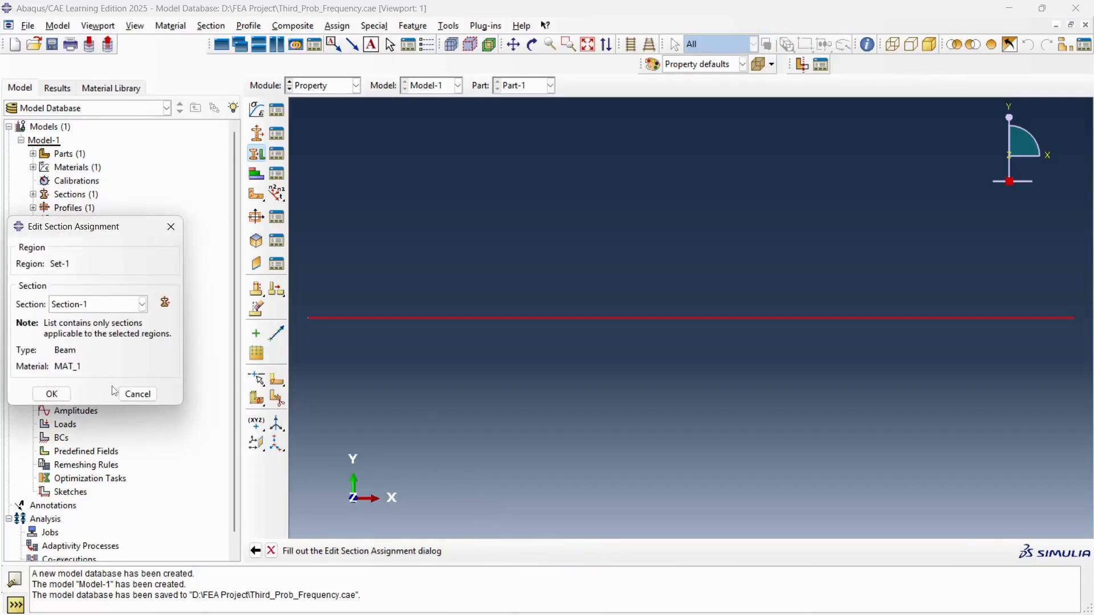
left_click(51, 394)
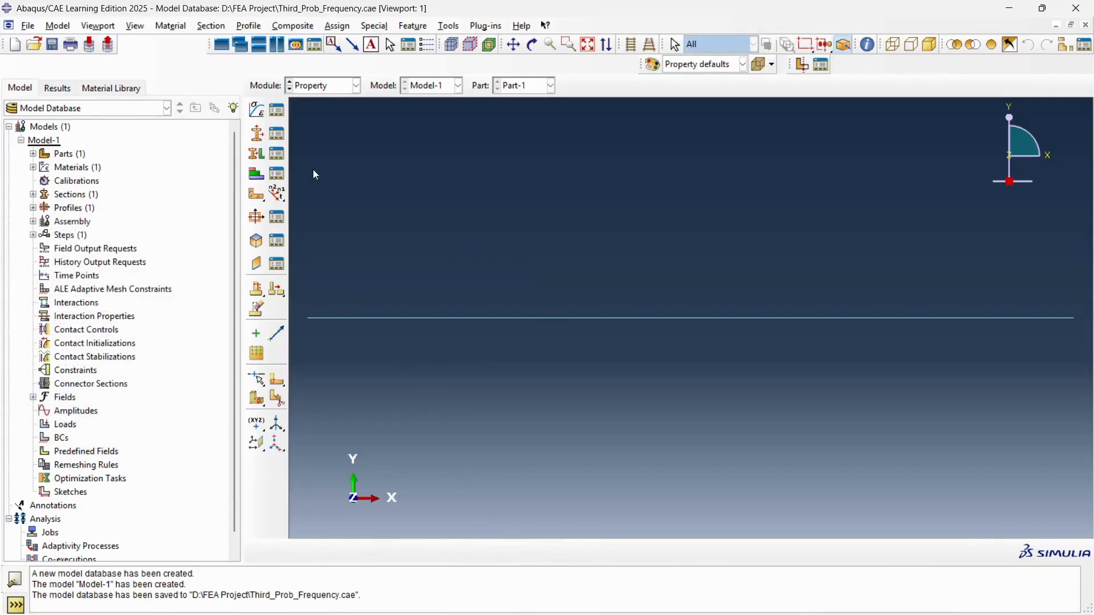
Step: In the Assembly module, create an independent instance of Part-1
left_click(339, 83)
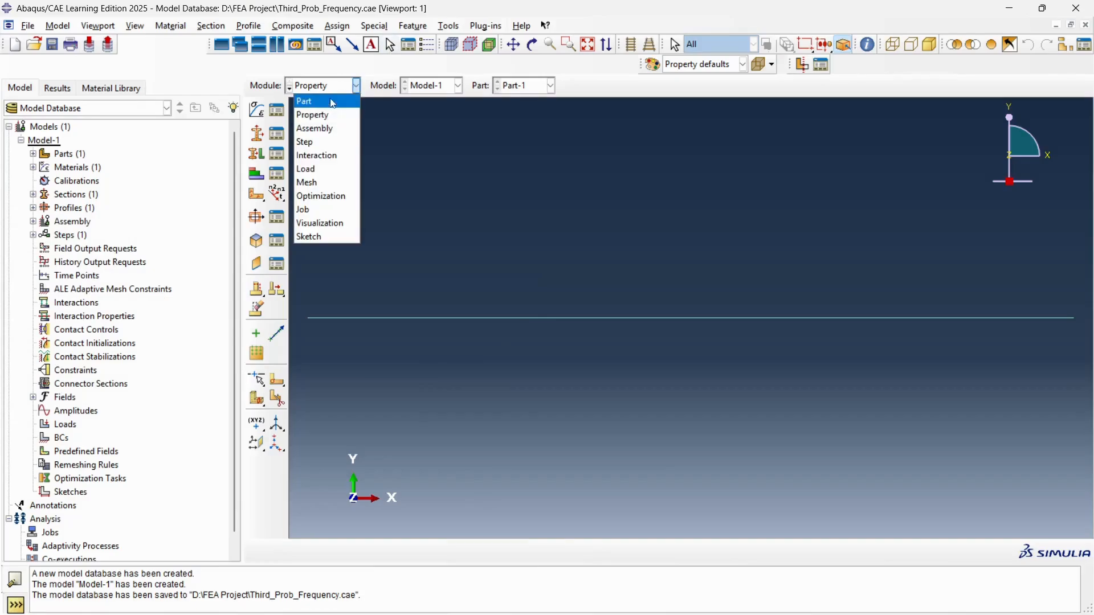
left_click(320, 128)
left_click(257, 110)
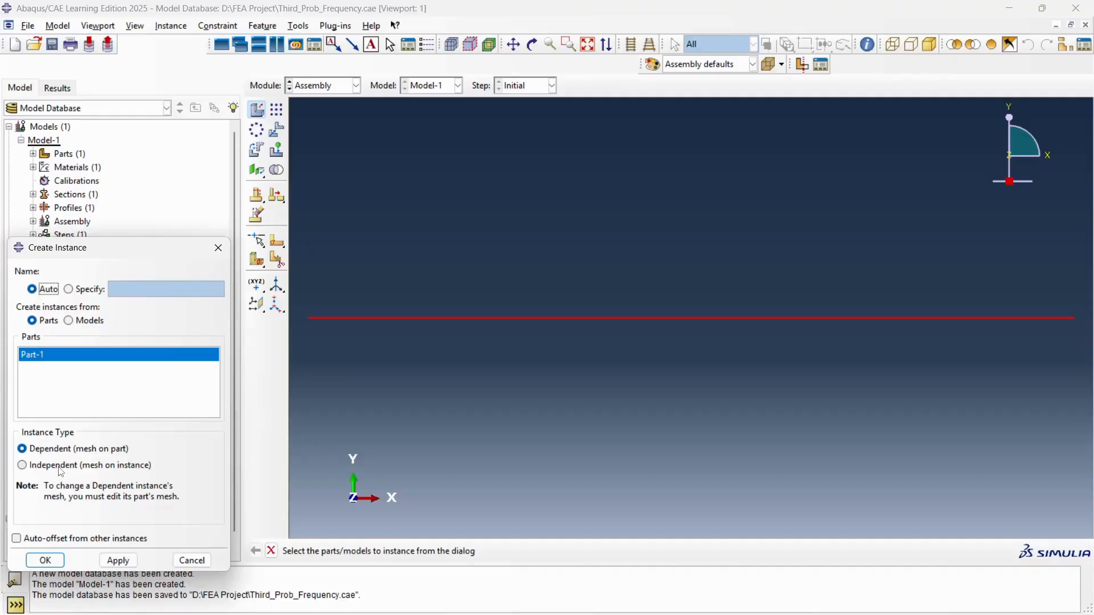
left_click(63, 471)
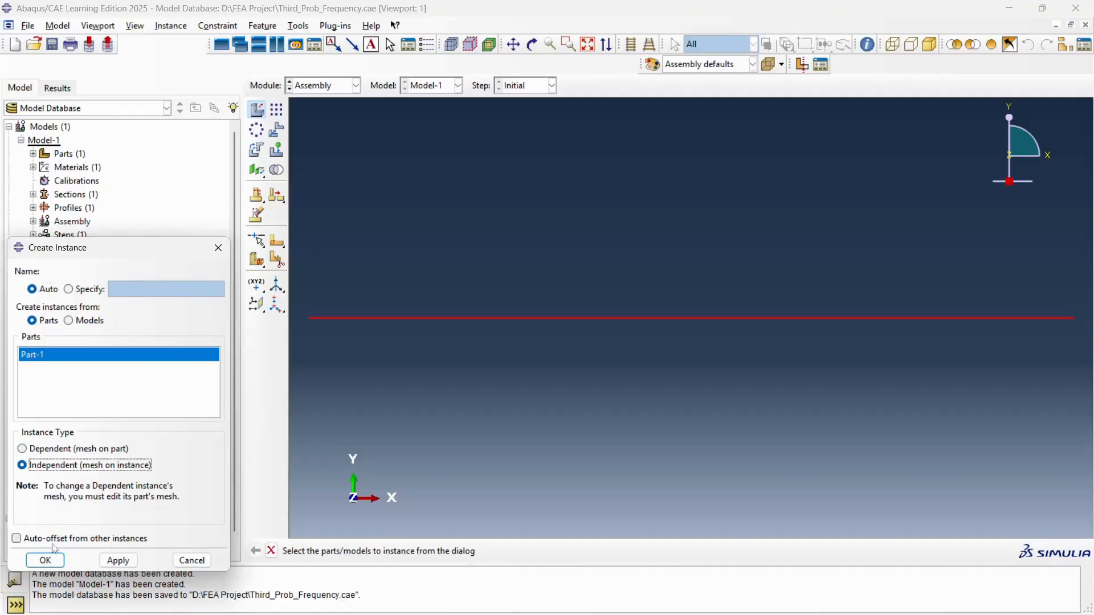
left_click(46, 561)
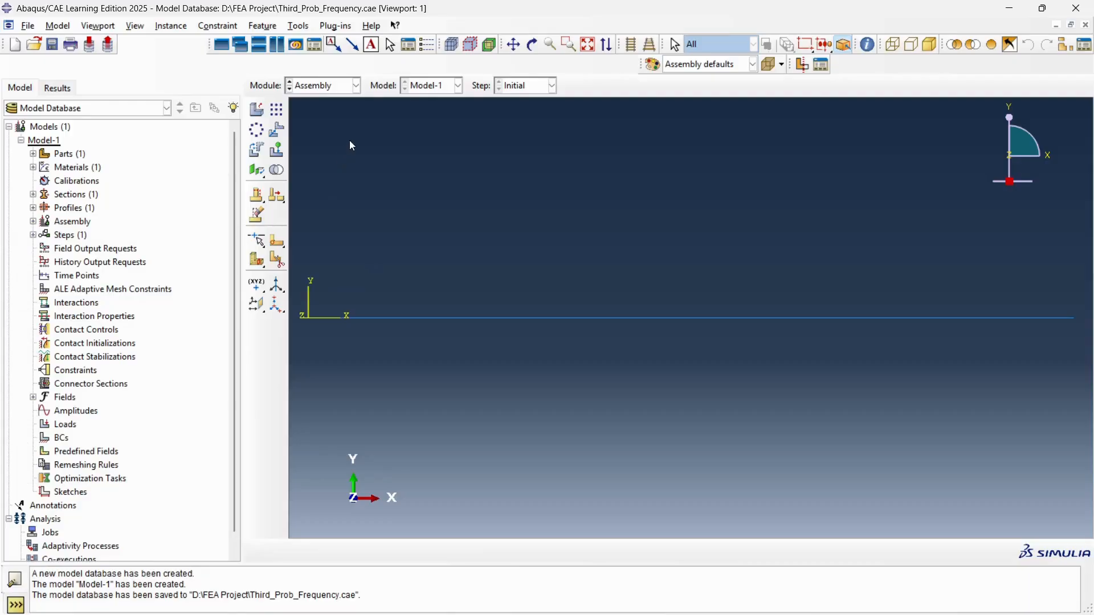
Step: In the Step module, create Step-1 after Initial as a linear perturbation step with the Frequency procedure
left_click(337, 85)
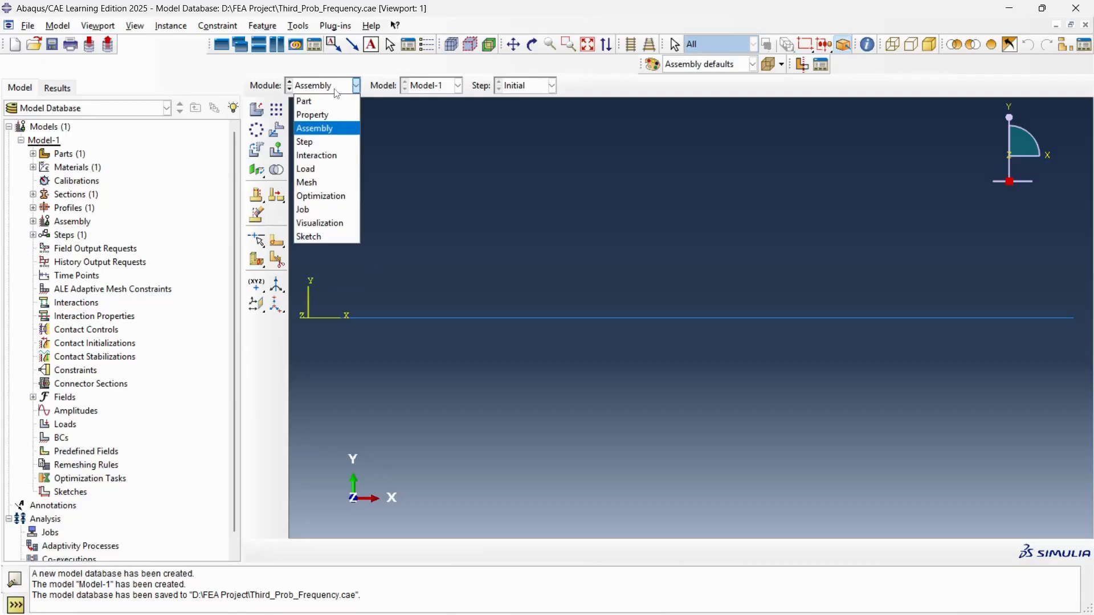
left_click(315, 156)
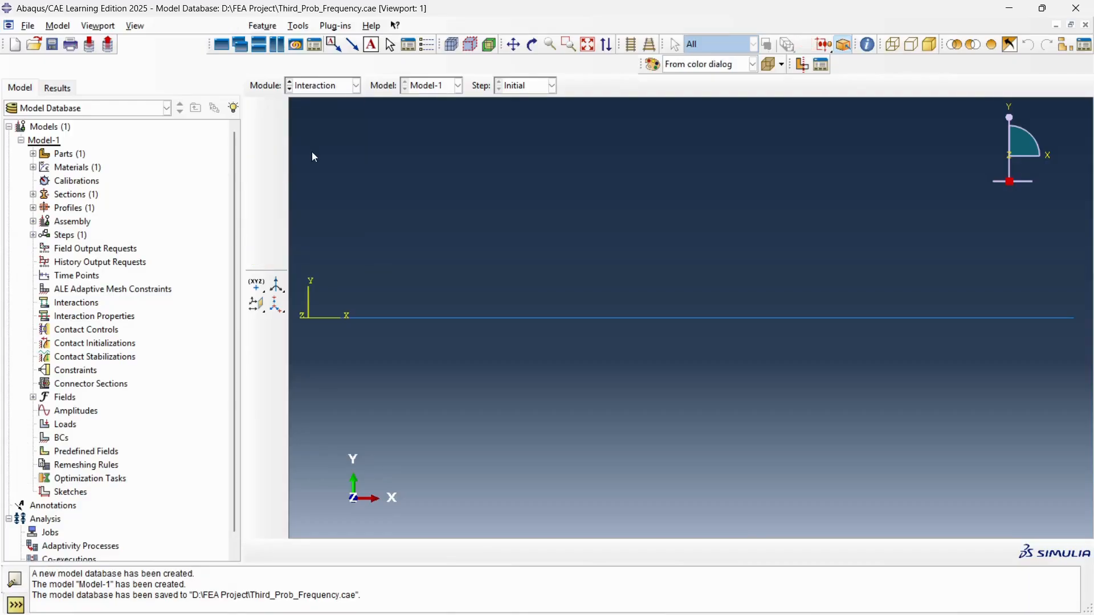
left_click(326, 84)
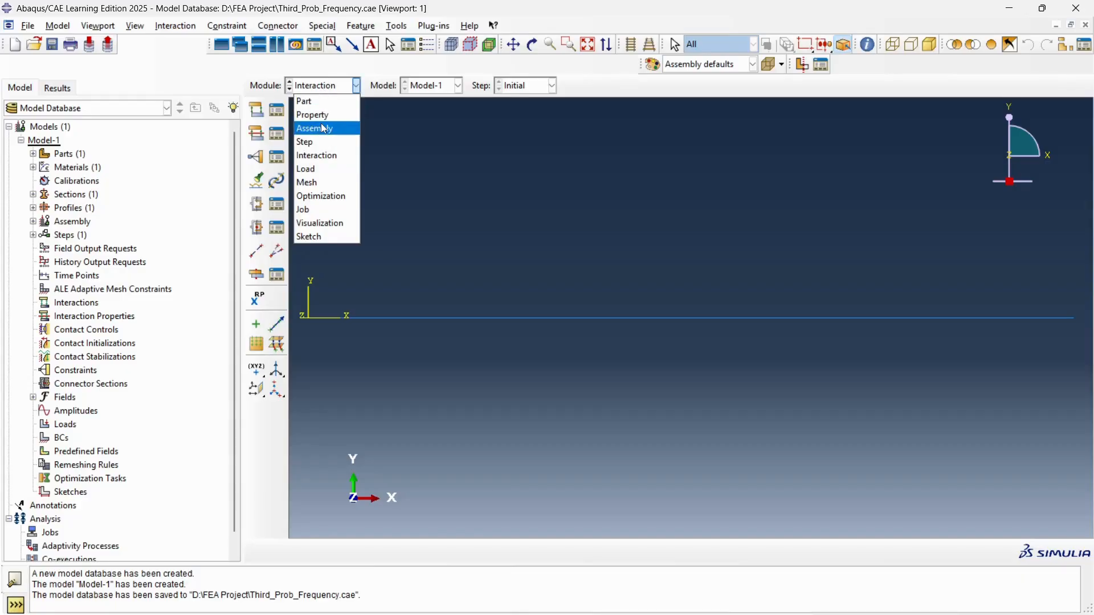
left_click(319, 142)
left_click(275, 106)
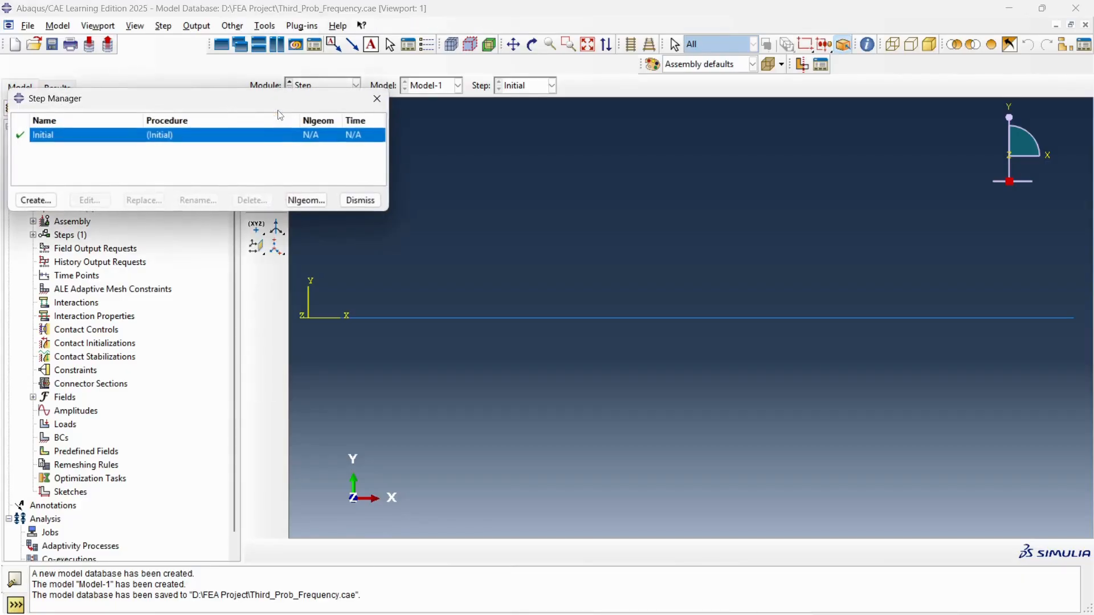
left_click(35, 200)
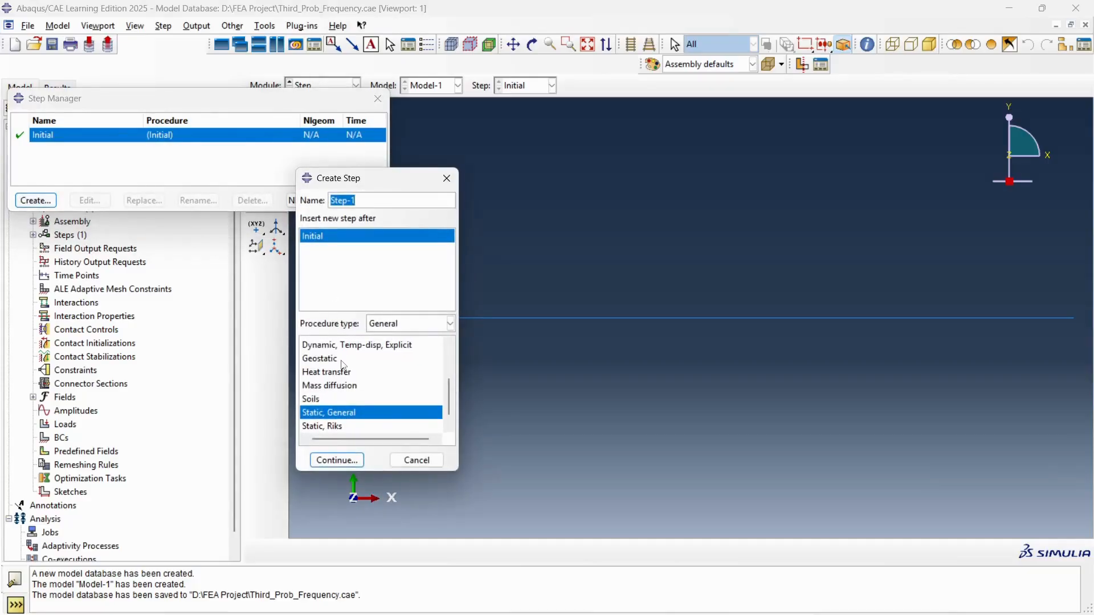
left_click(395, 330)
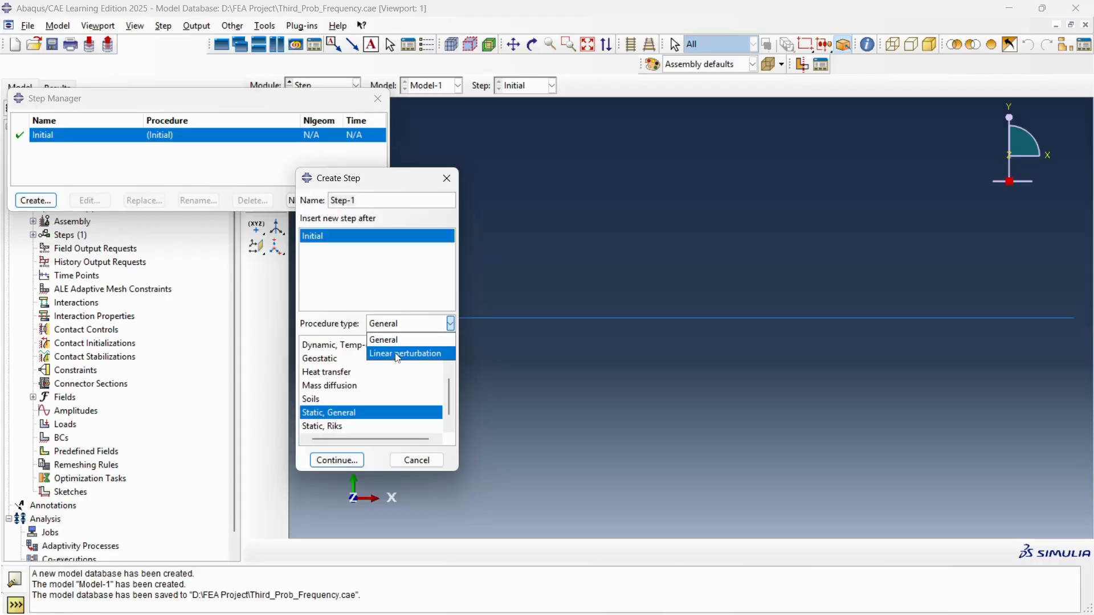
left_click(398, 354)
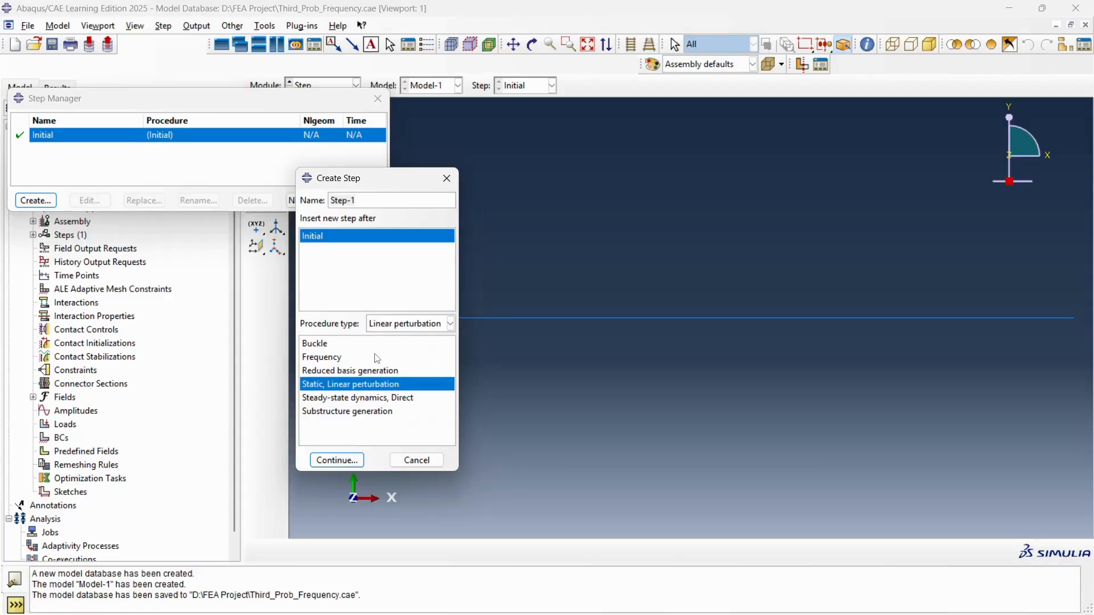
left_click(378, 357)
left_click(338, 466)
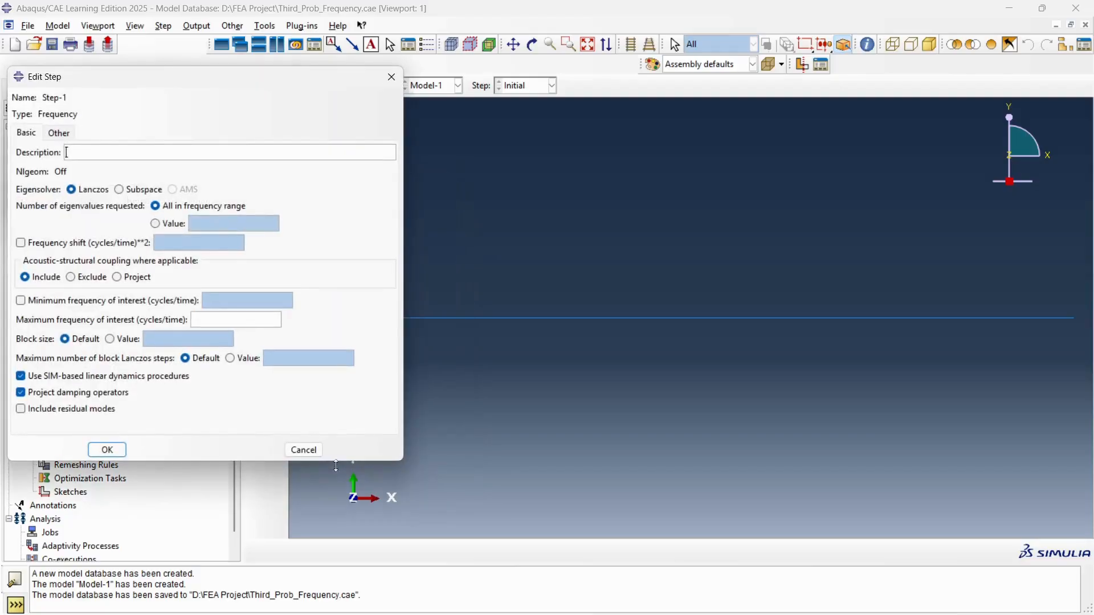
Step: Set the number of eigenvalues requested to 5 with the Lanczos eigensolver and save the frequency step
left_click(166, 226)
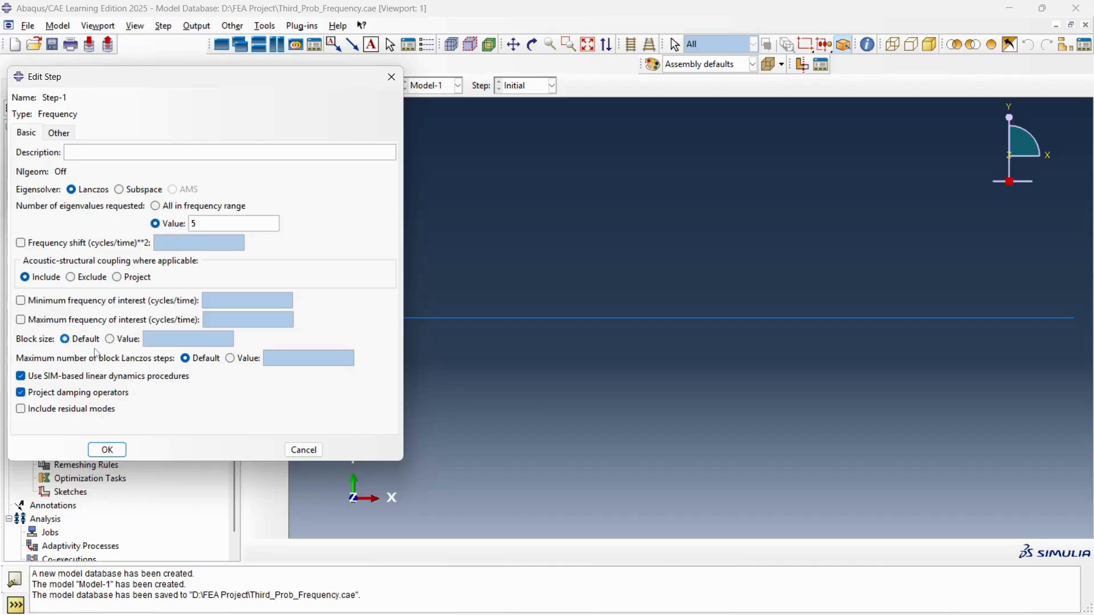
left_click(105, 450)
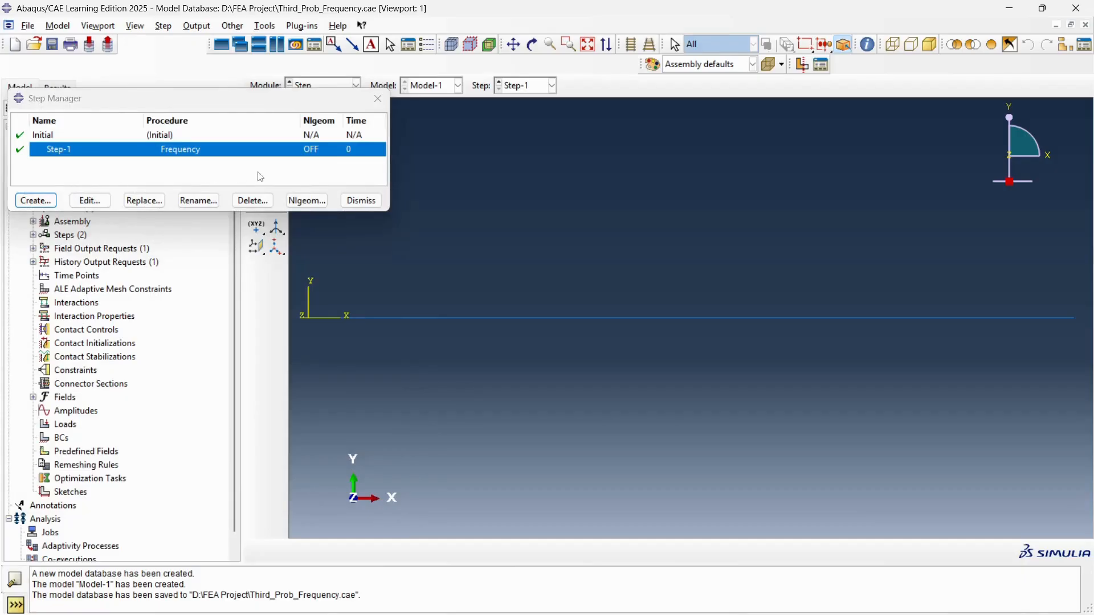
left_click(362, 201)
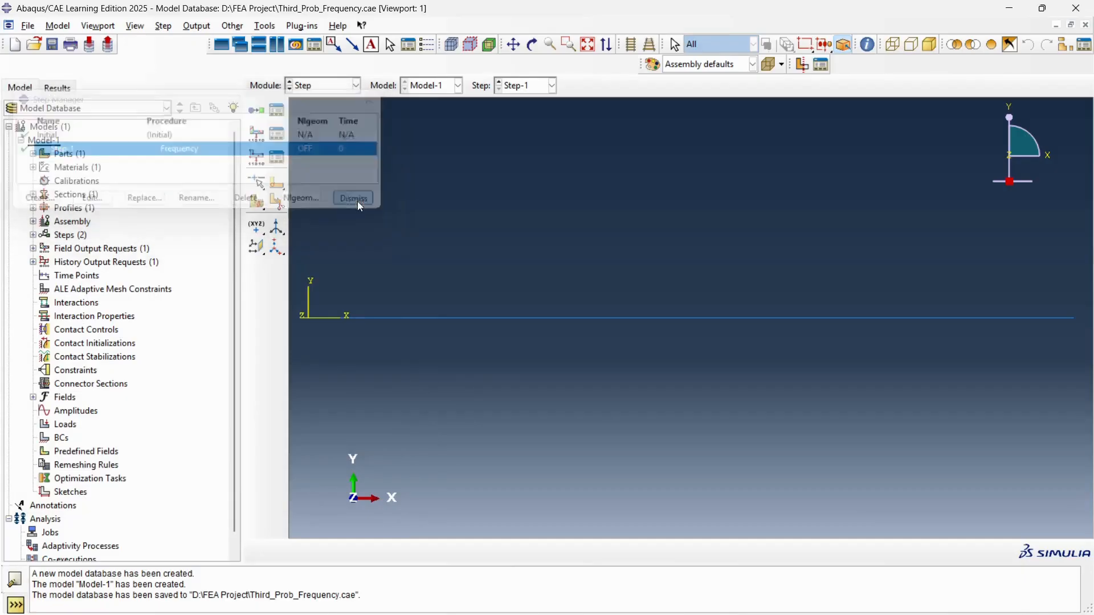
Step: In the Load module, create boundary condition BC-1 in Step-1 as the mechanical Symmetry/Antisymmetry/Encastre type
left_click(331, 85)
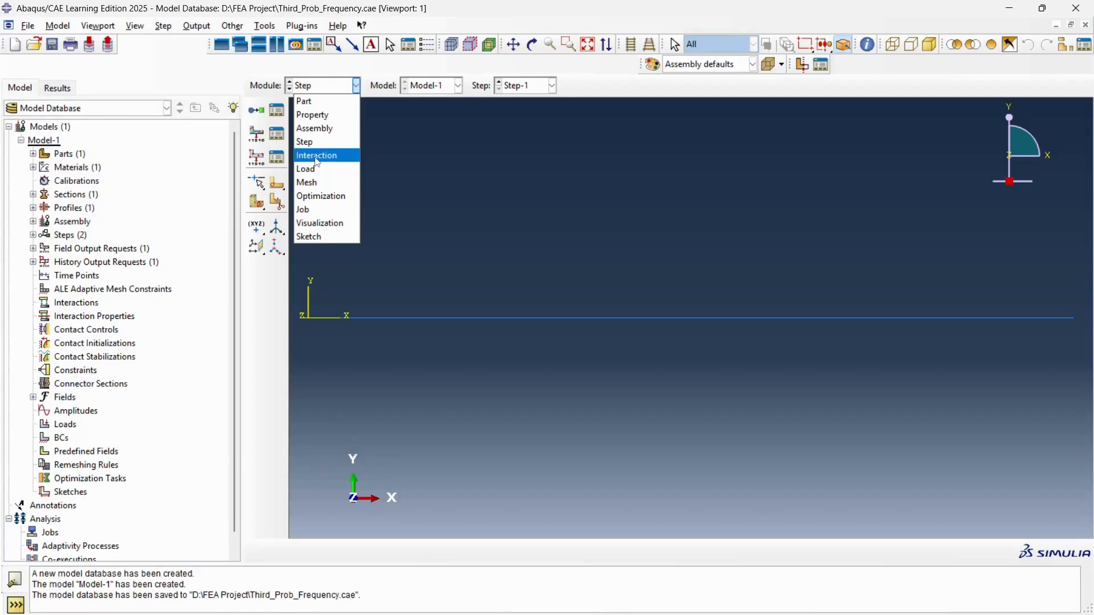
left_click(311, 169)
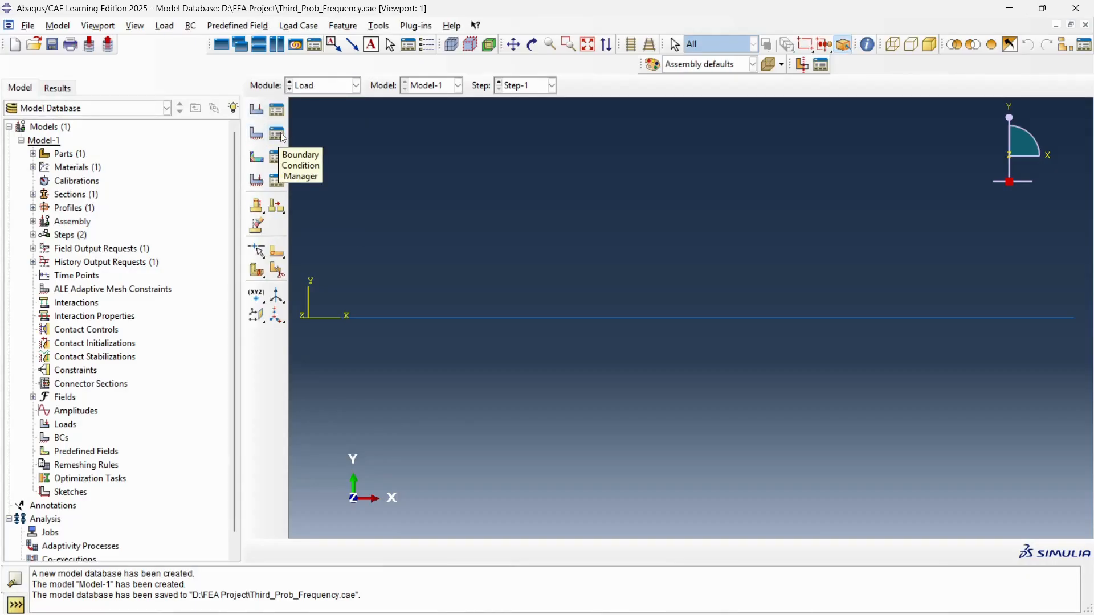
key("alt+Tab")
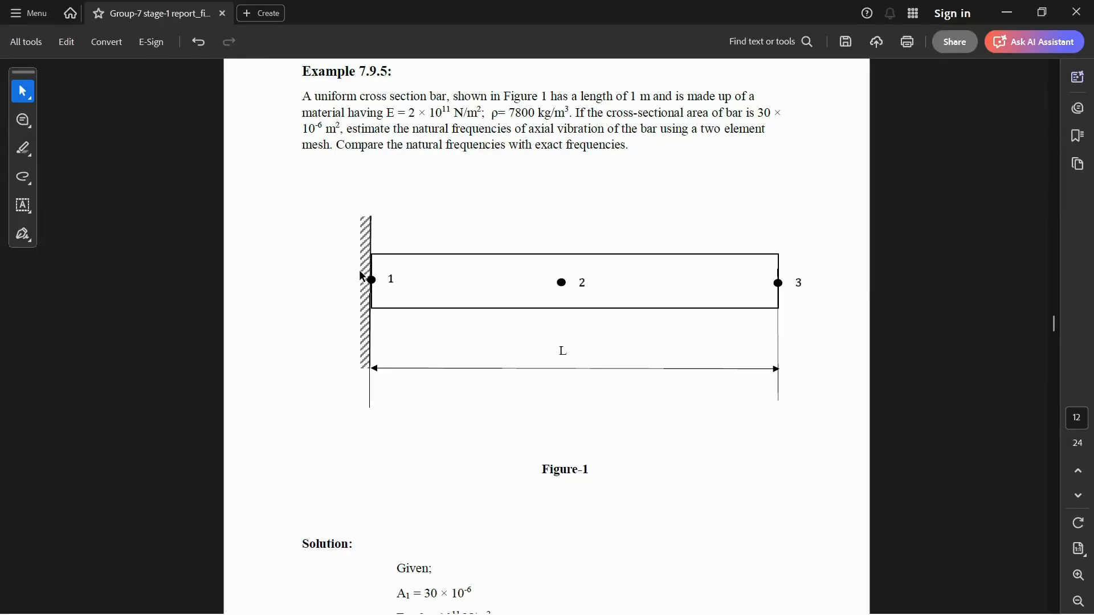
key("alt+Tab")
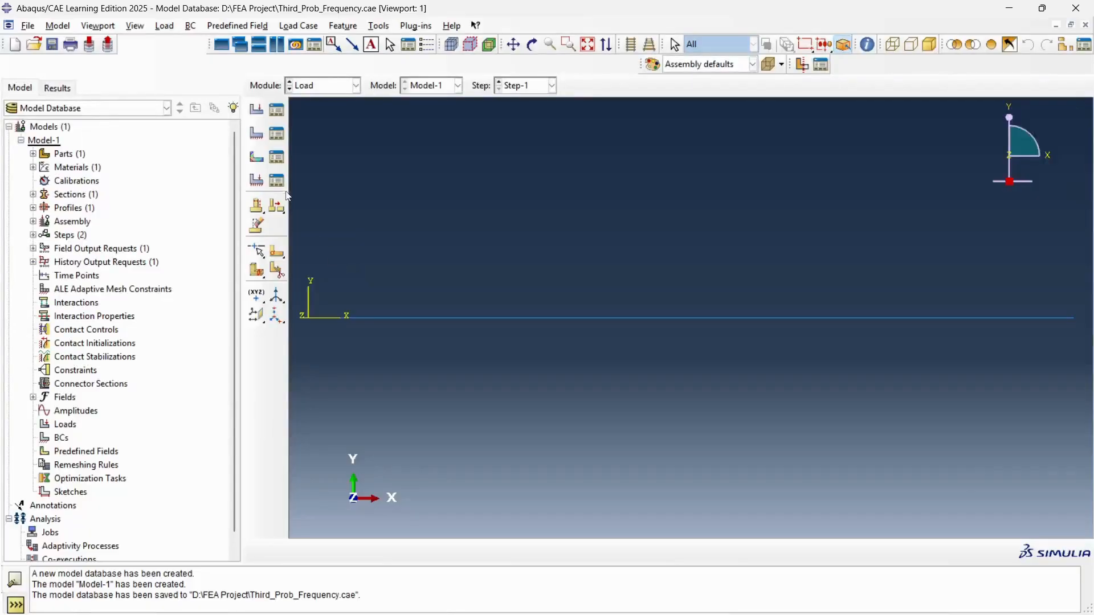
left_click(278, 154)
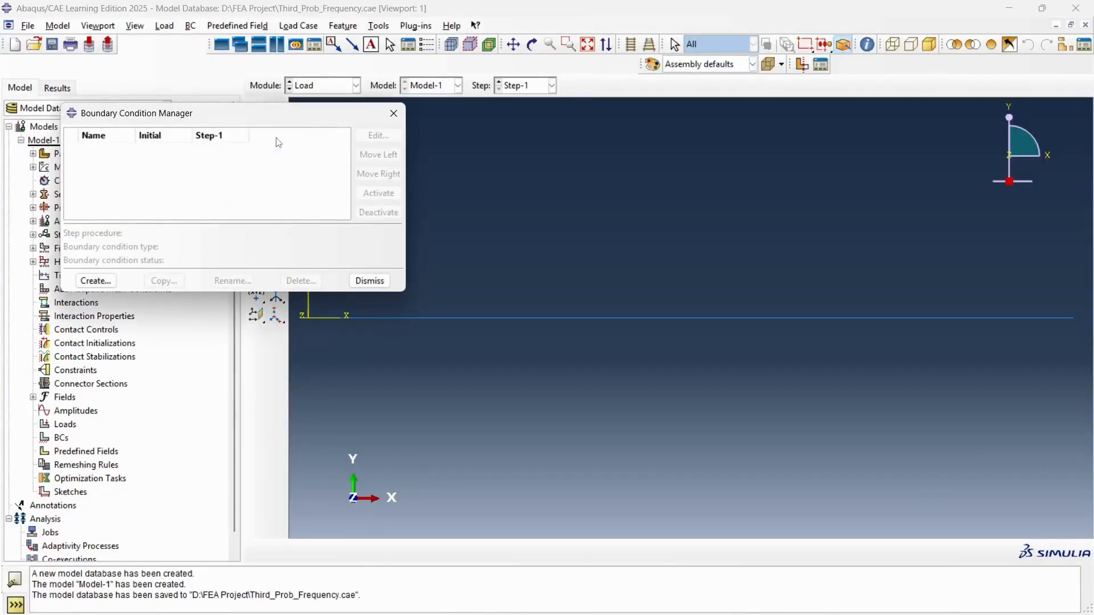
left_click(91, 284)
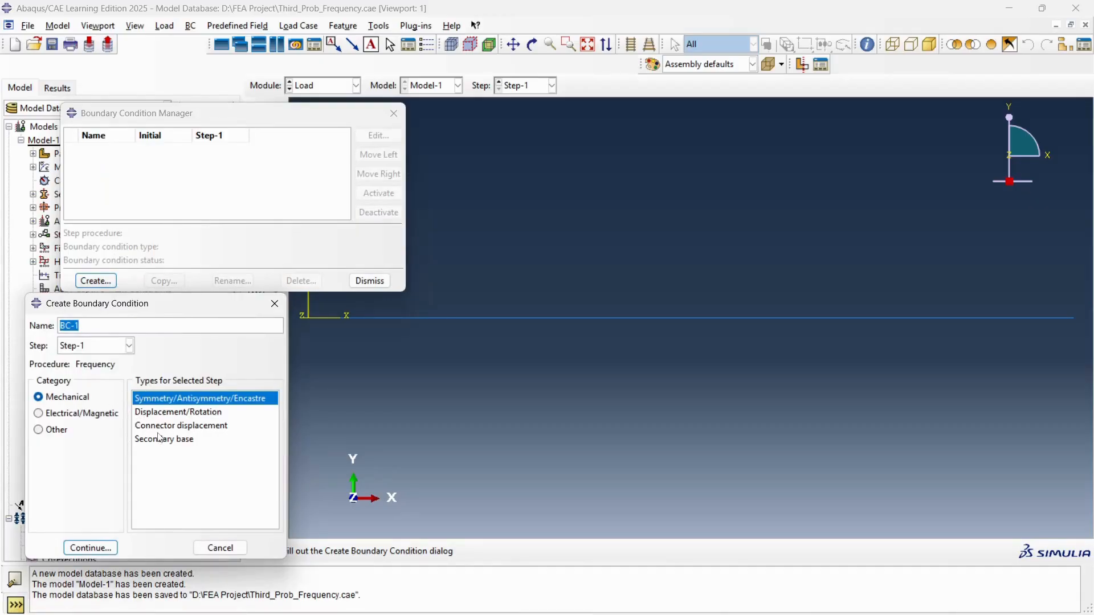
left_click(91, 548)
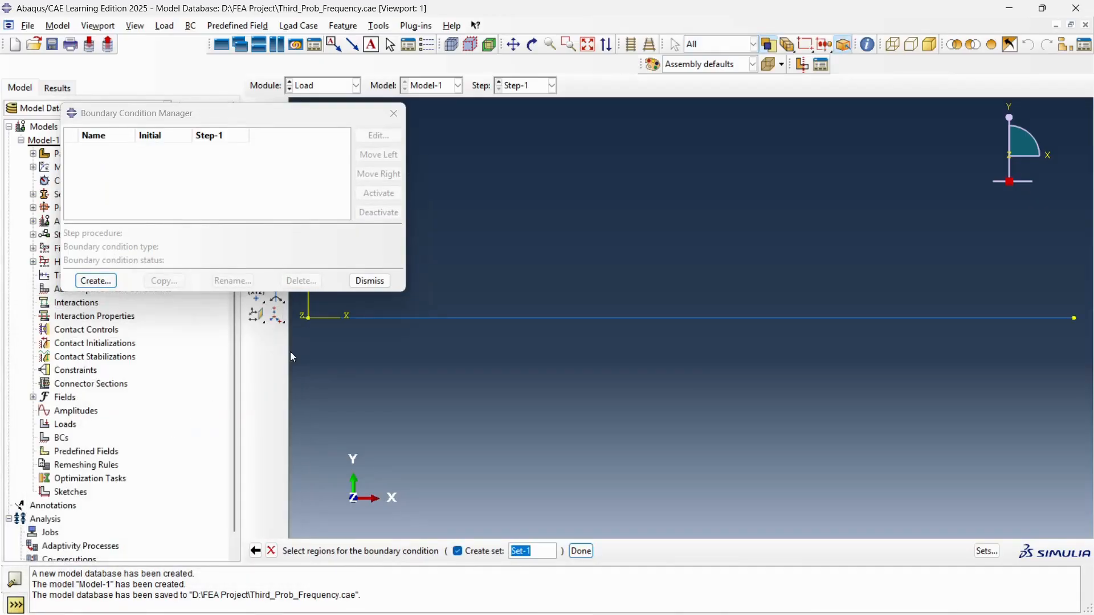
Step: Apply the boundary condition to the bar's left end point as ENCASTRE, creating the set Set-1 for the region
left_click(308, 318)
left_click(581, 552)
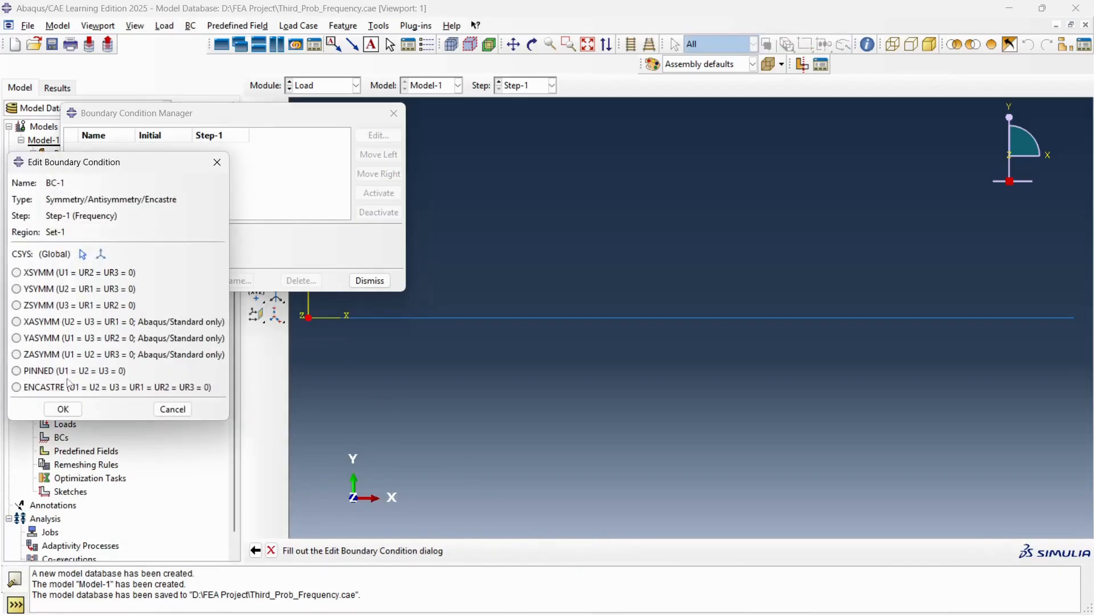
left_click(69, 388)
left_click(64, 410)
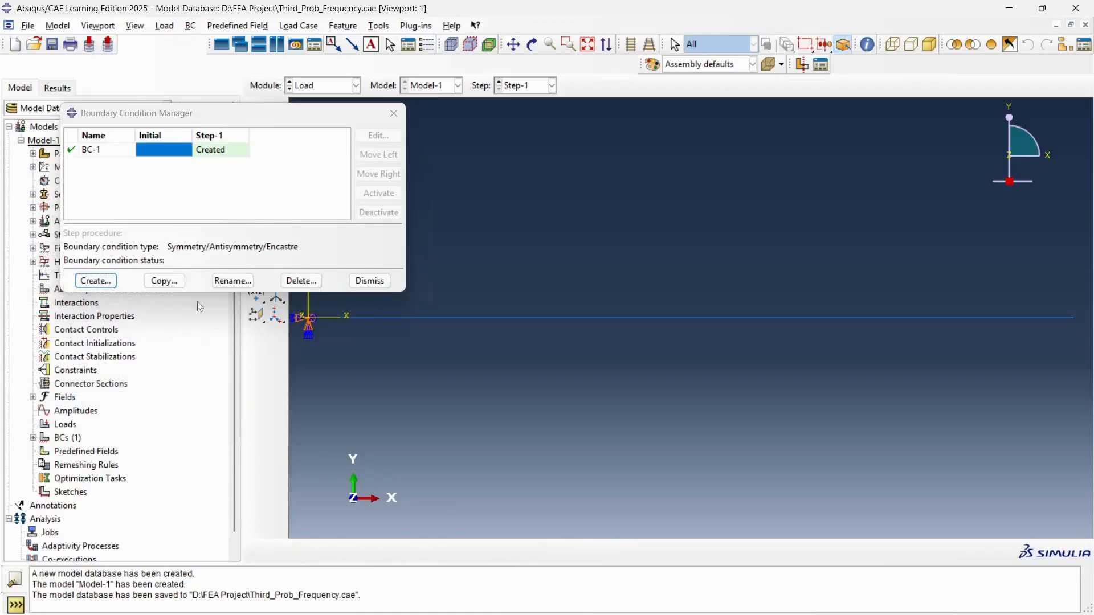
left_click(371, 281)
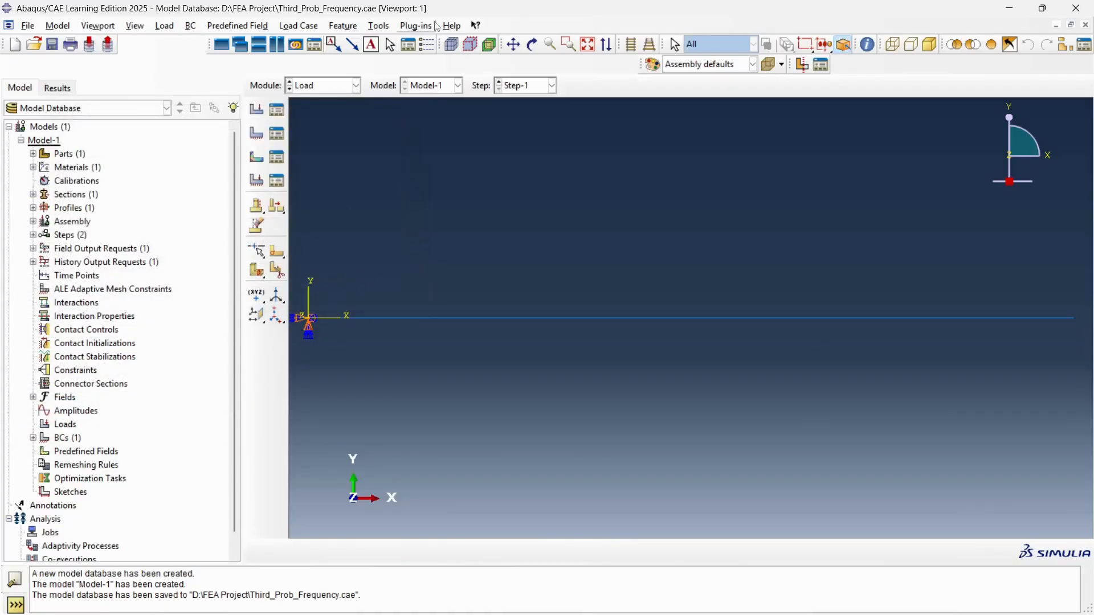
Step: In the Mesh module, assign local seeds by number to the whole bar line with 2 elements and no bias
left_click(351, 83)
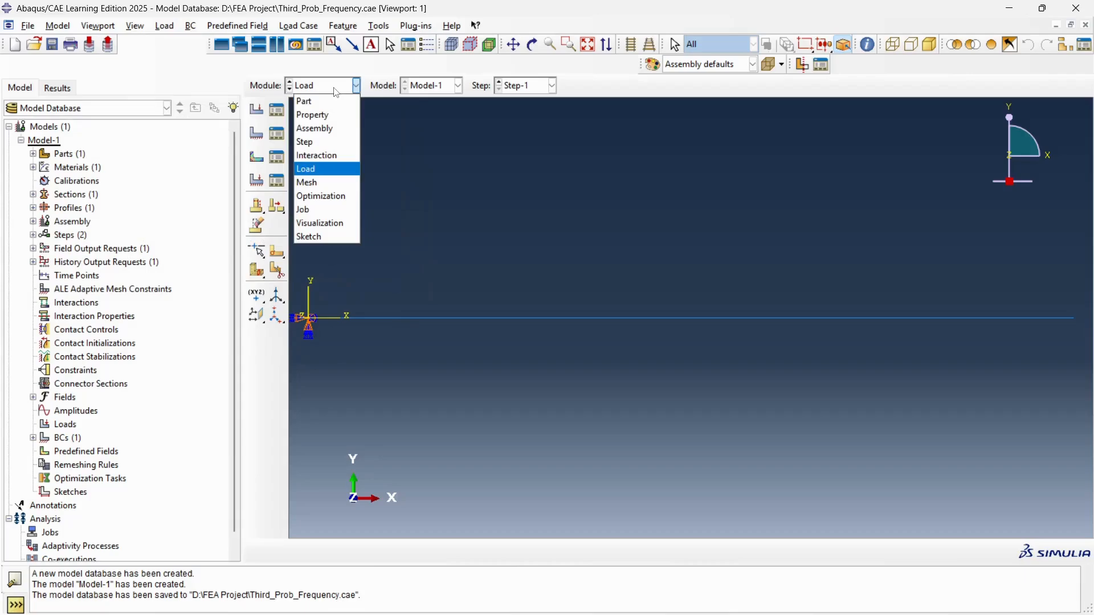
left_click(320, 183)
left_click(277, 107)
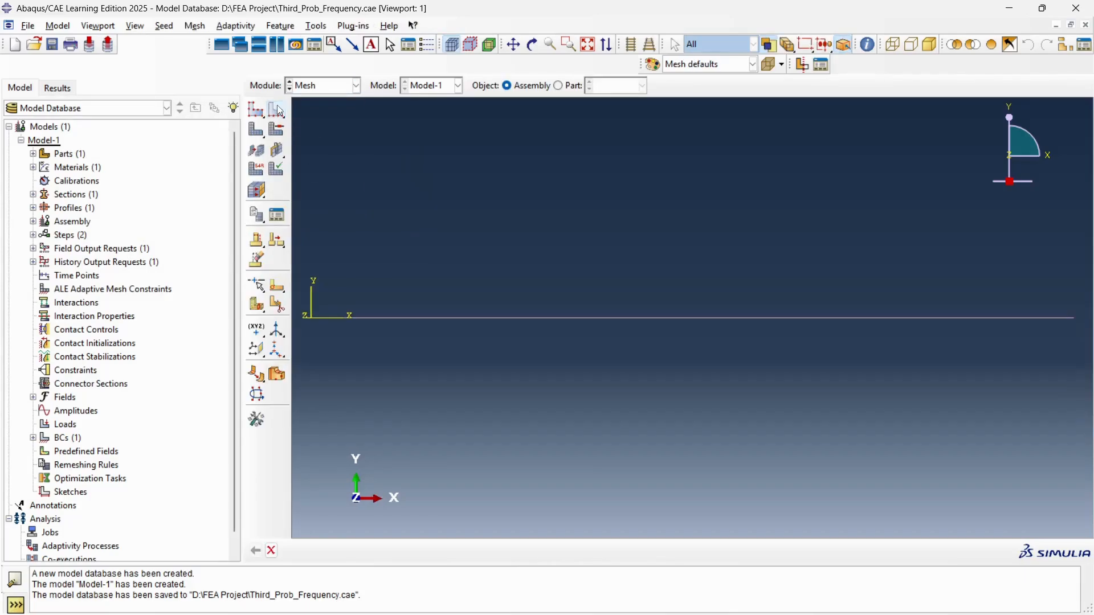
left_click(384, 317)
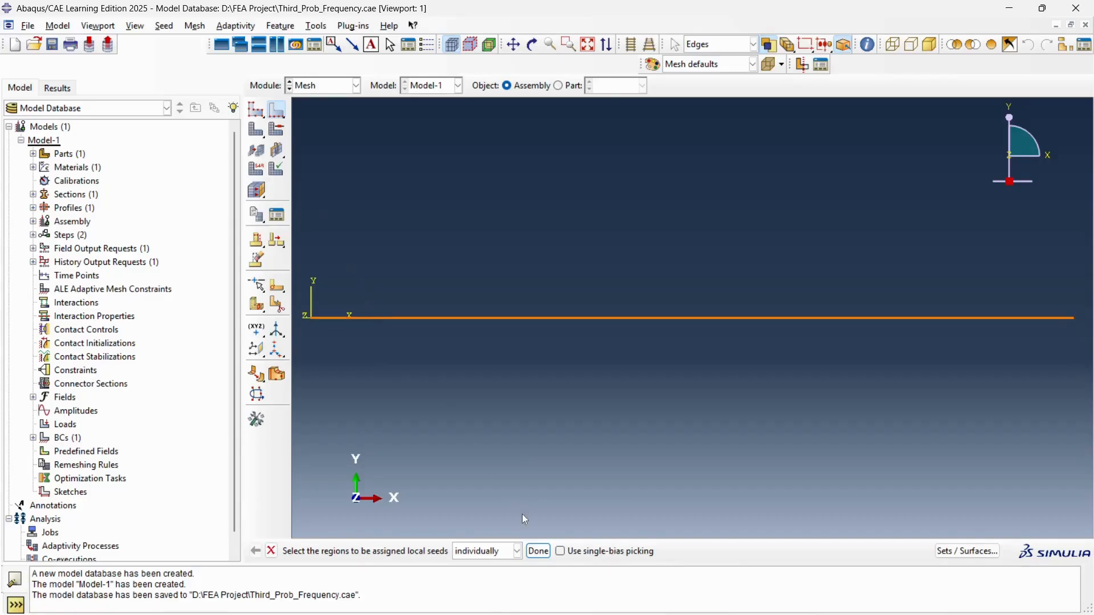
left_click(539, 551)
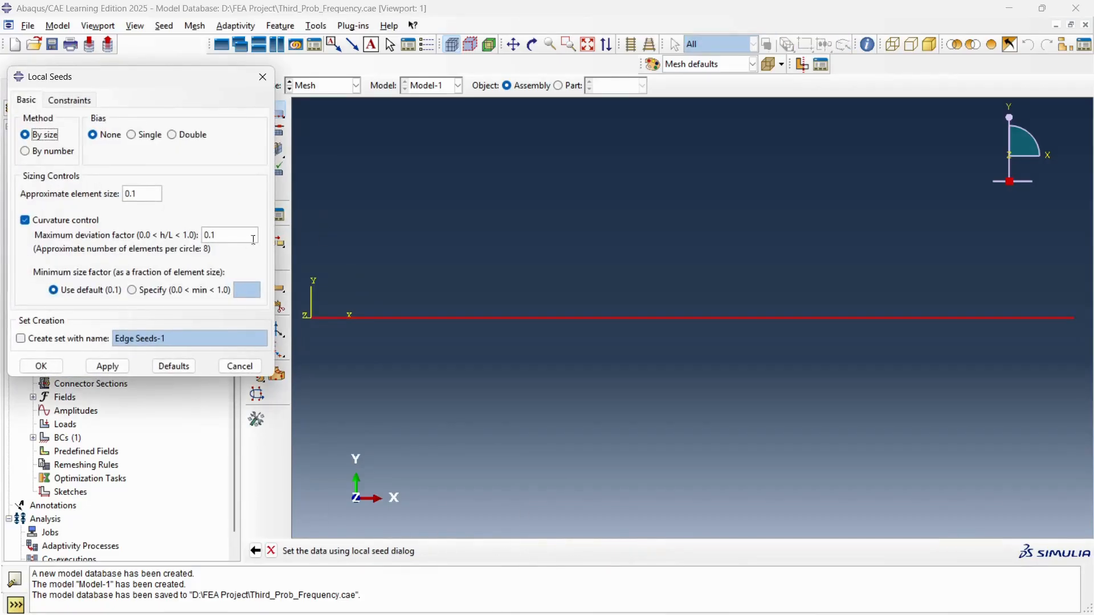
left_click(50, 154)
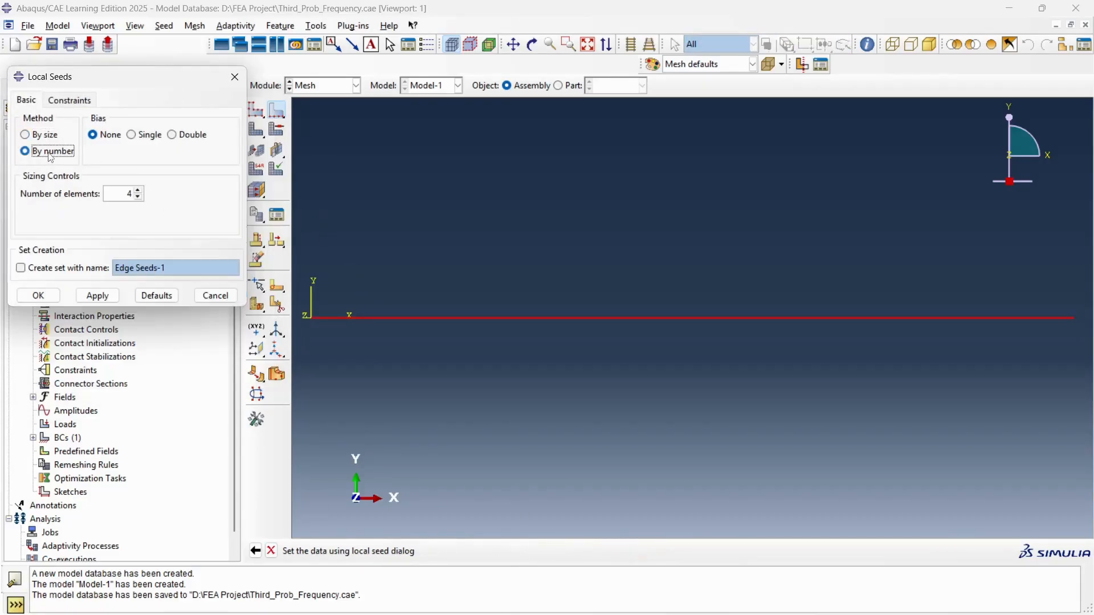
left_click(138, 198)
key("alt+Tab")
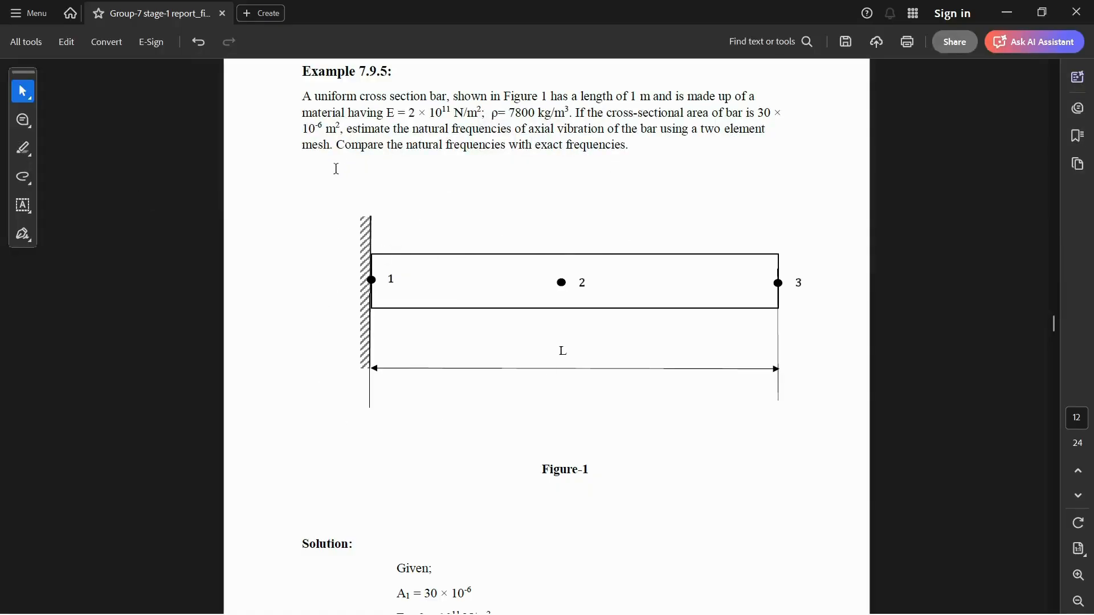
key("alt+Tab")
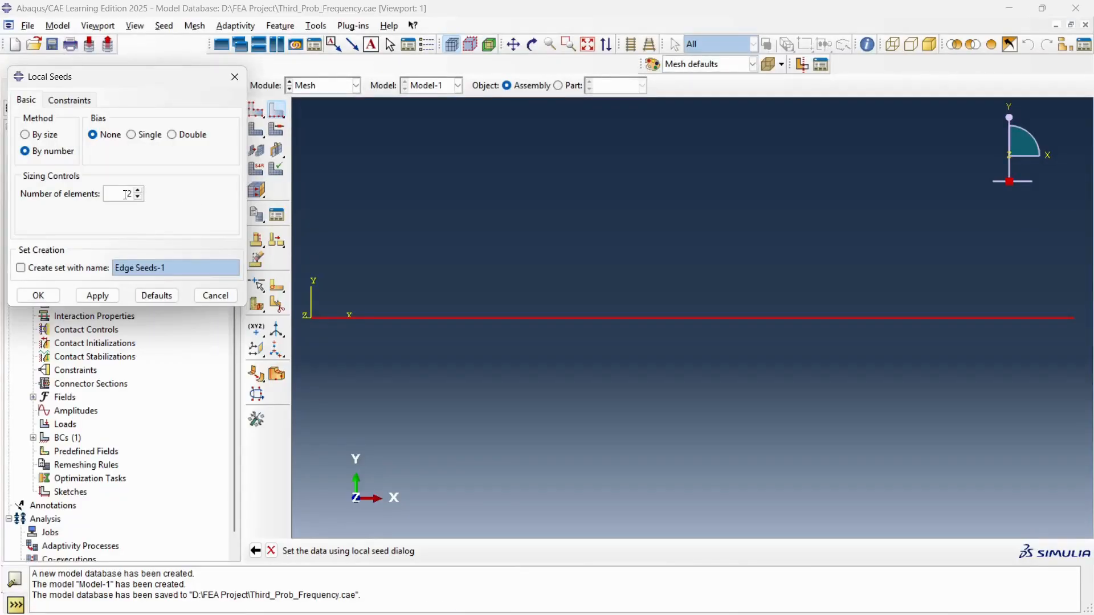
left_click(49, 297)
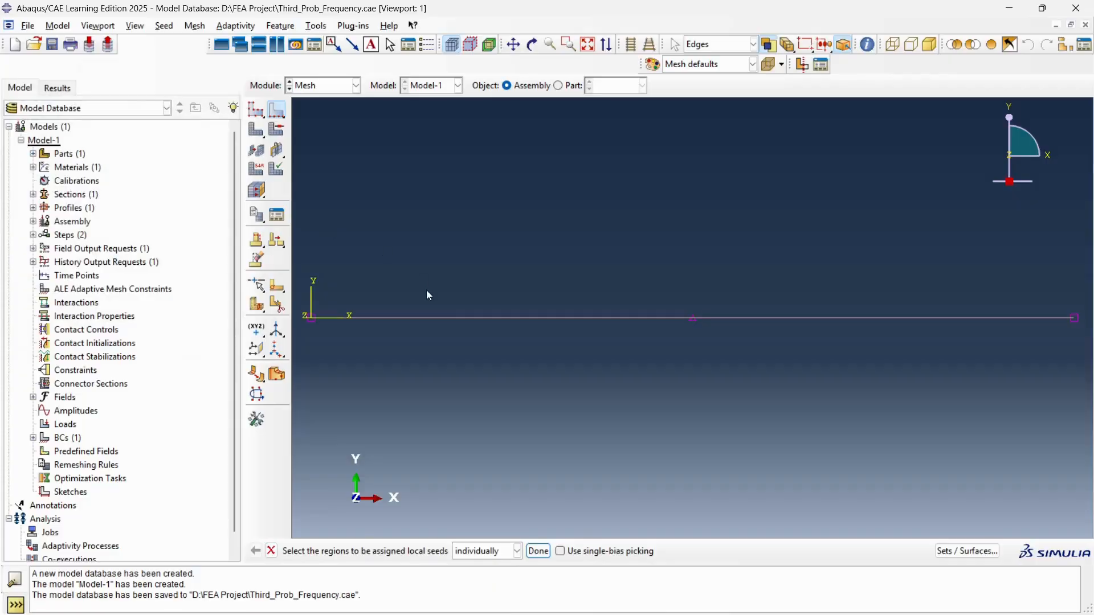
Step: Assign the Standard linear Beam element type with shear-flexible formulation to the bar line and mesh the part instance
left_click(257, 130)
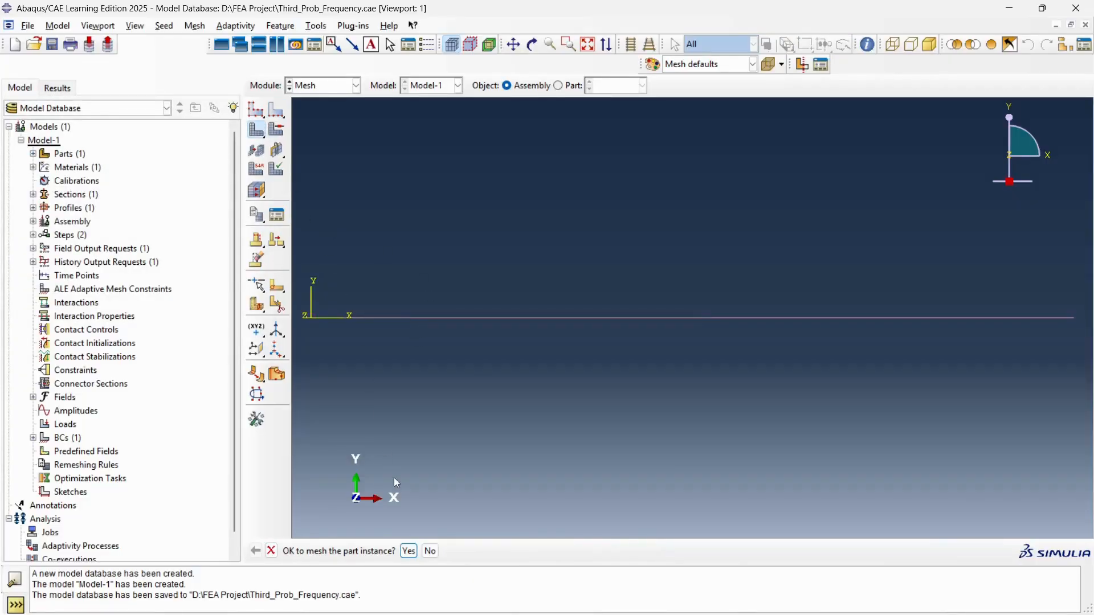
left_click(432, 552)
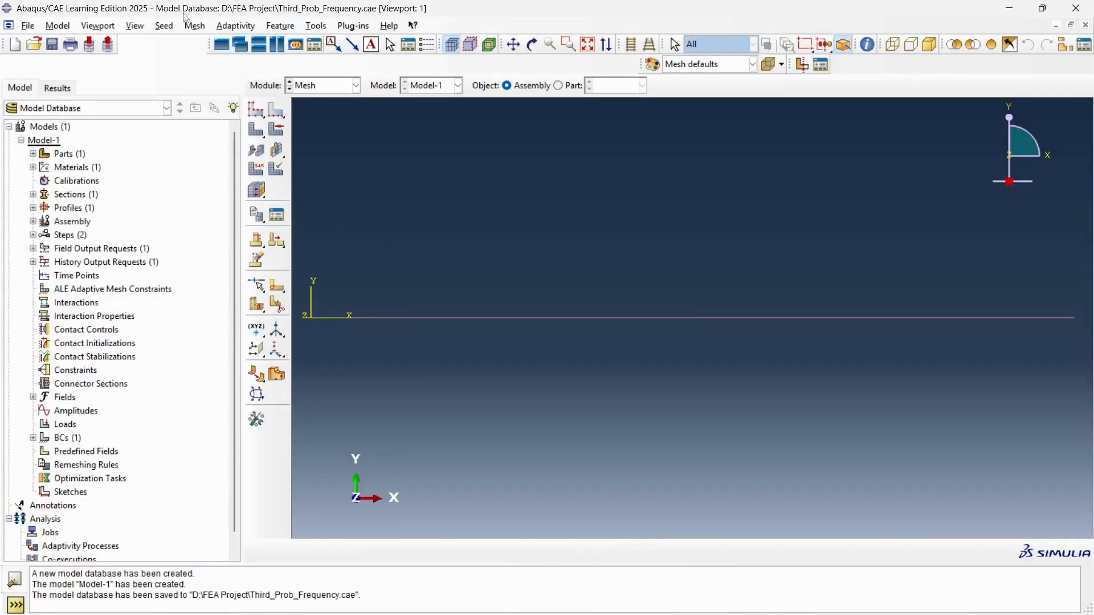
left_click(195, 26)
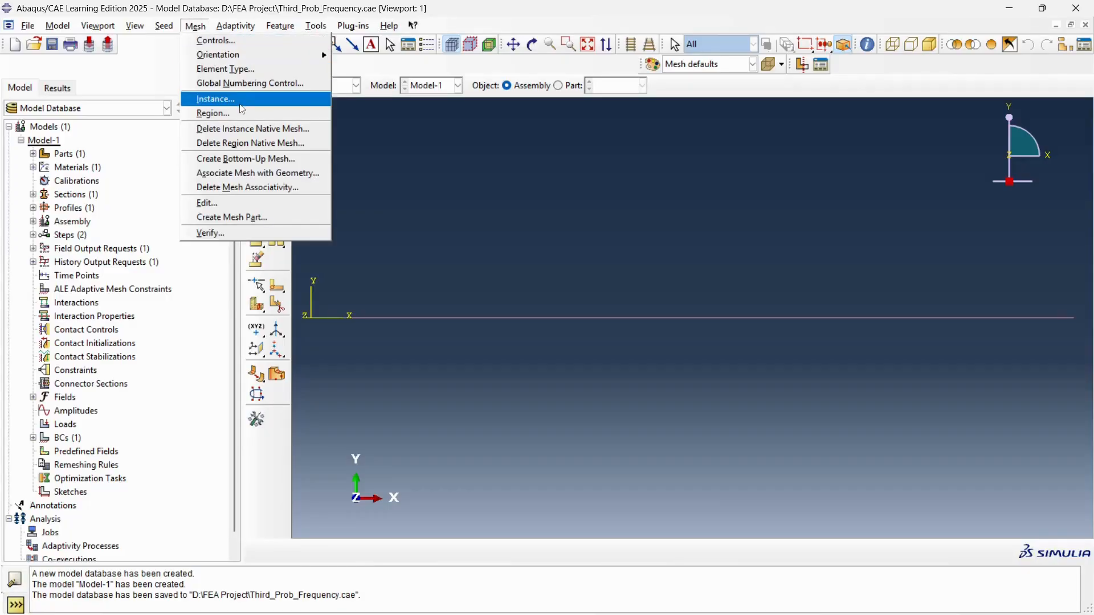
left_click(230, 69)
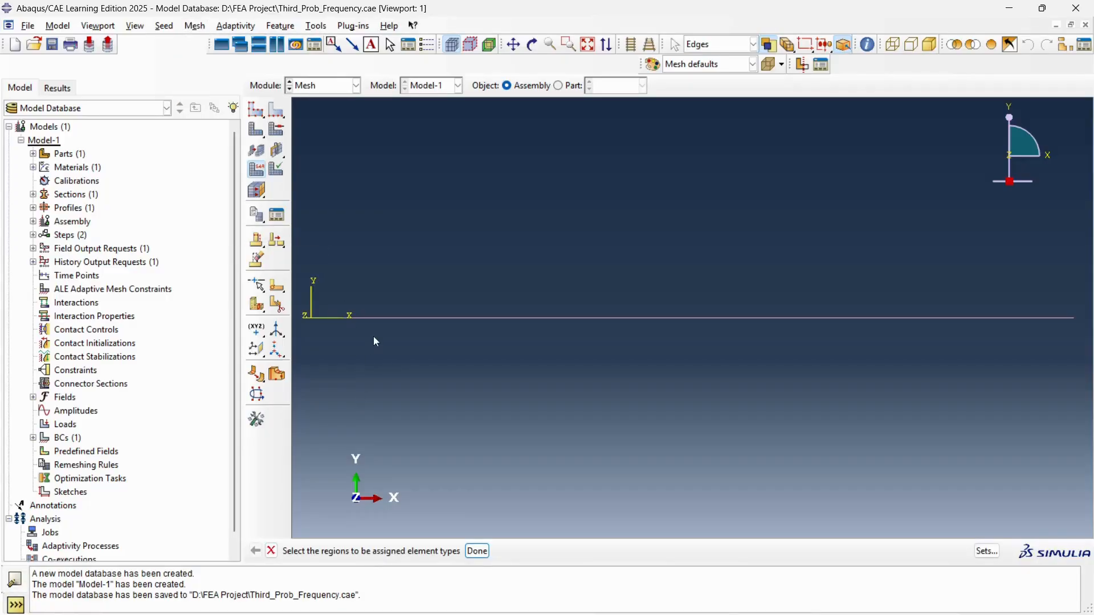
left_click(412, 318)
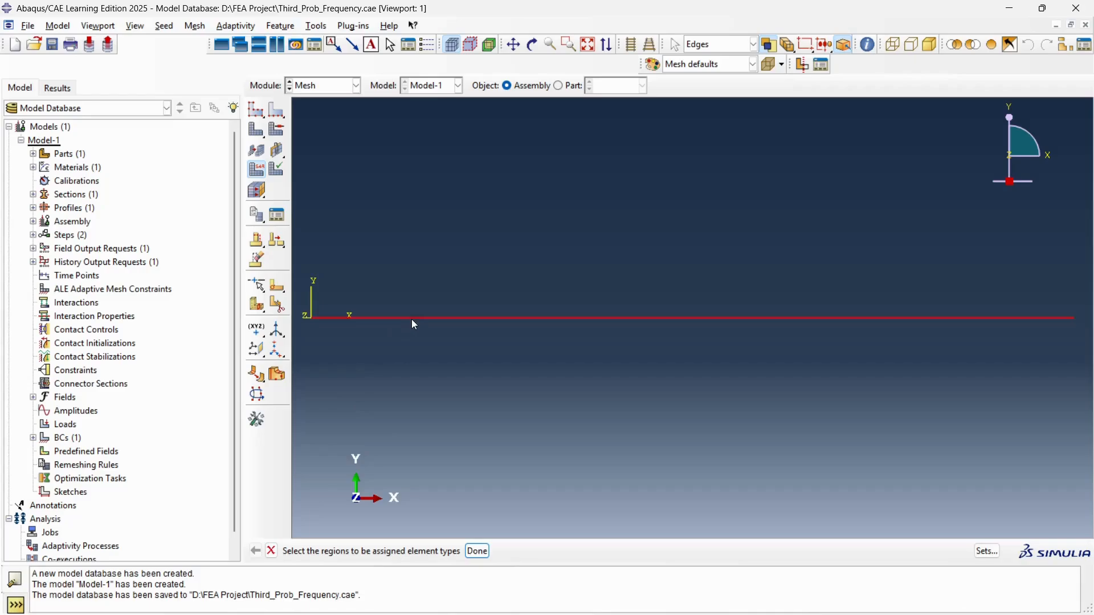
left_click(477, 551)
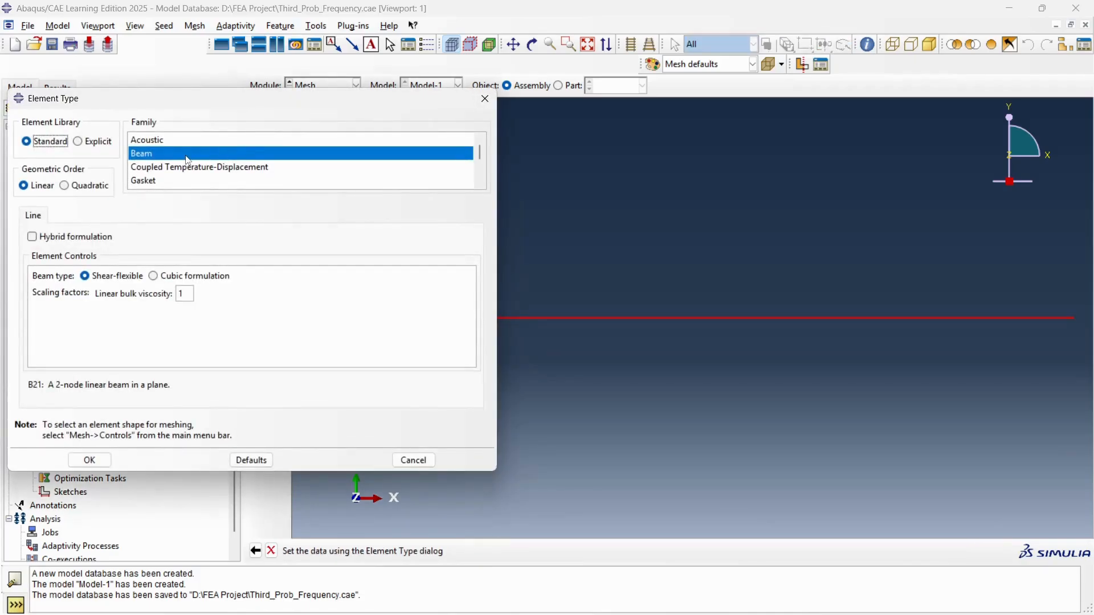
left_click(90, 460)
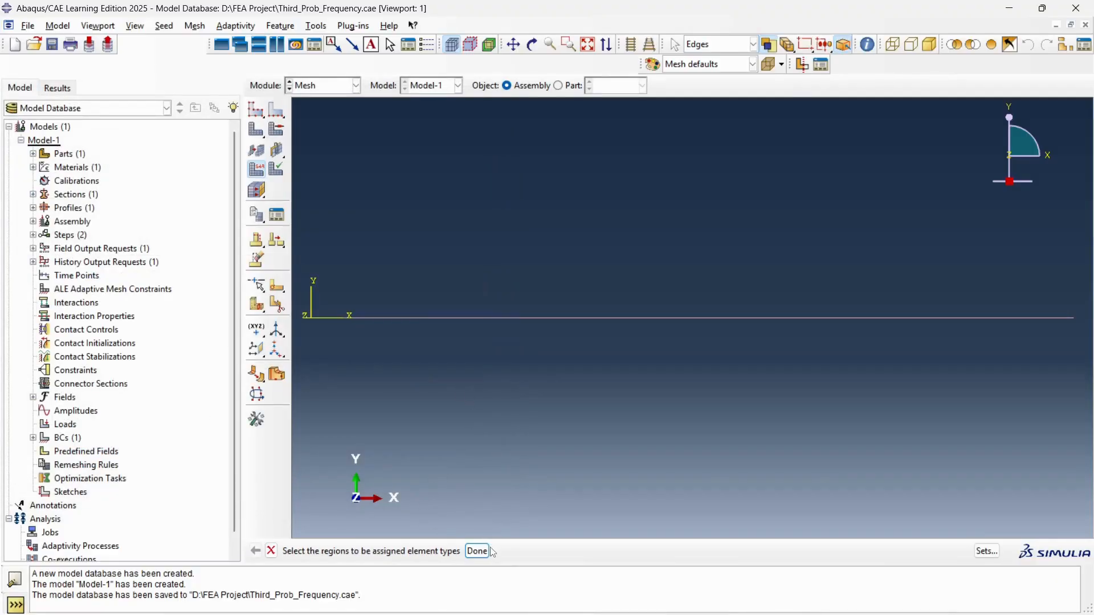
left_click(258, 128)
left_click(409, 550)
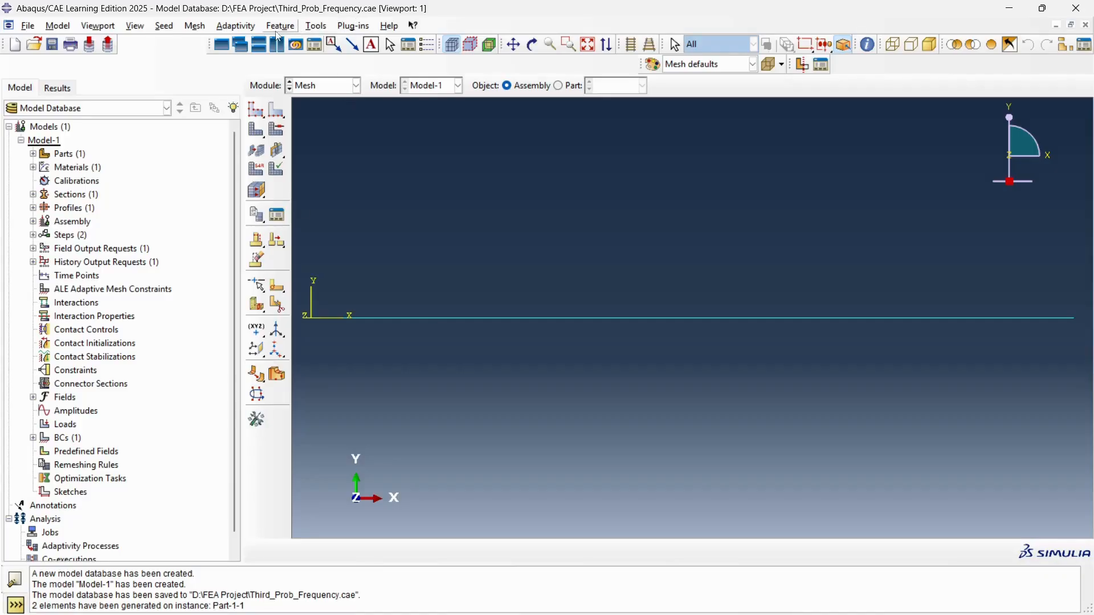
Step: In the Job module, create a full analysis job named Frequency from Model-1 with the default settings
left_click(339, 86)
left_click(332, 208)
left_click(275, 97)
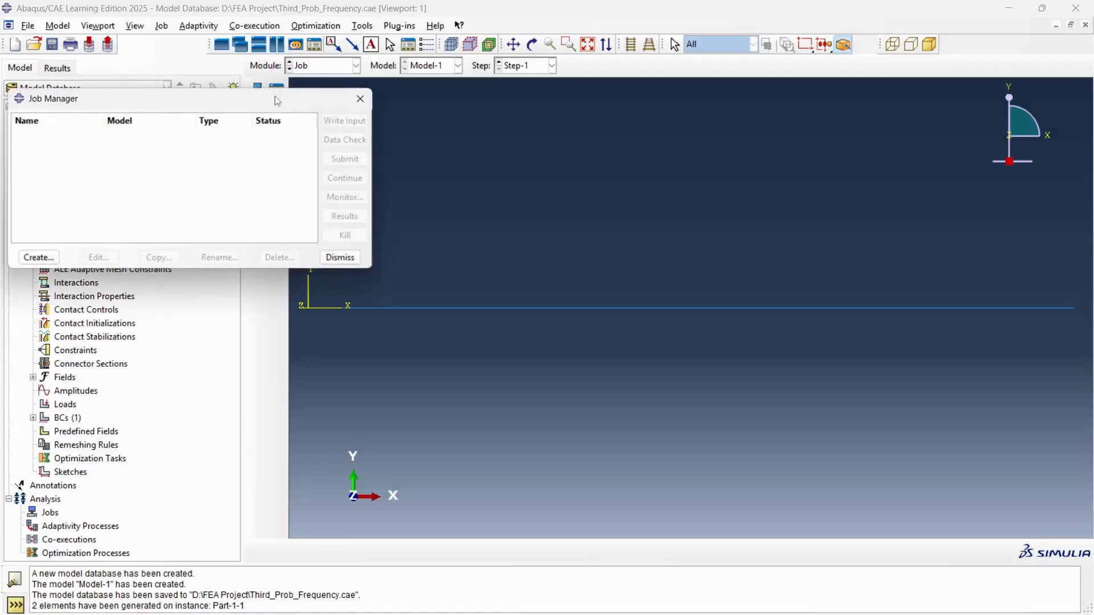
left_click(37, 257)
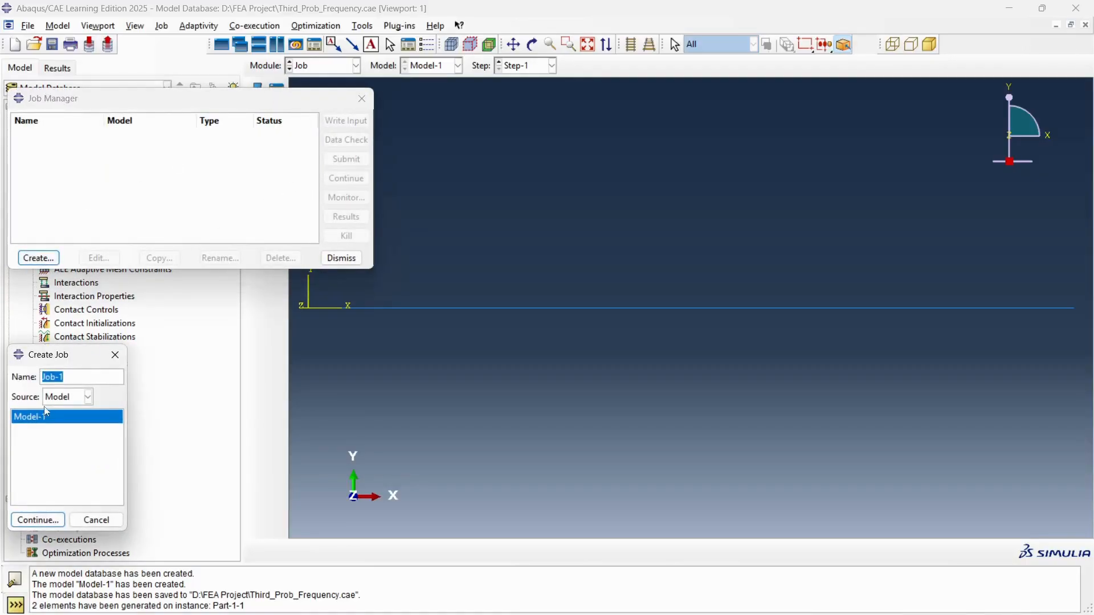
type("Frequency")
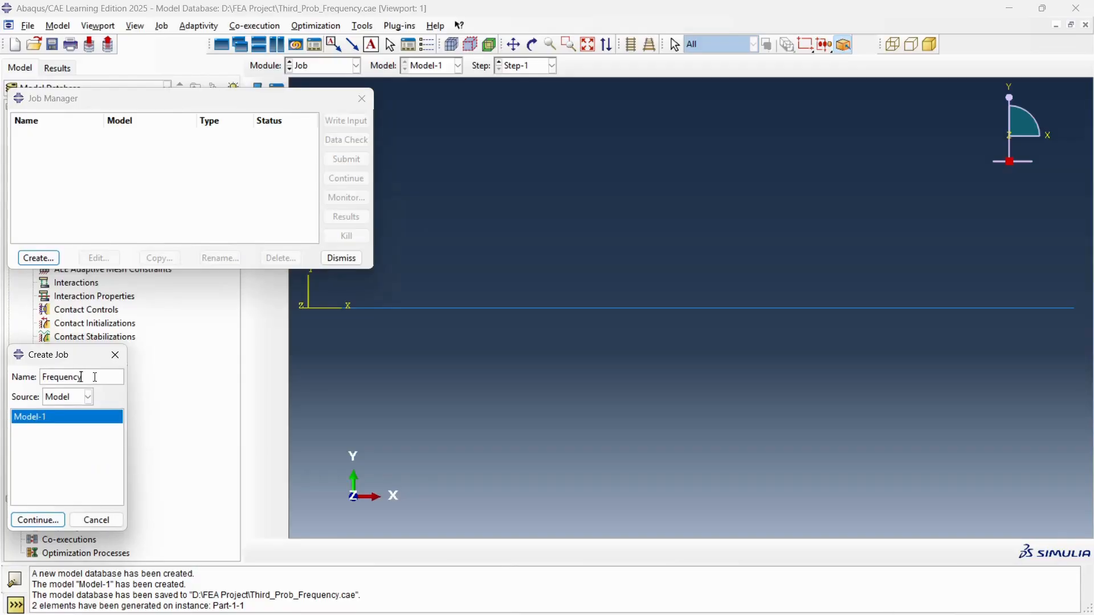
left_click(38, 520)
left_click(92, 416)
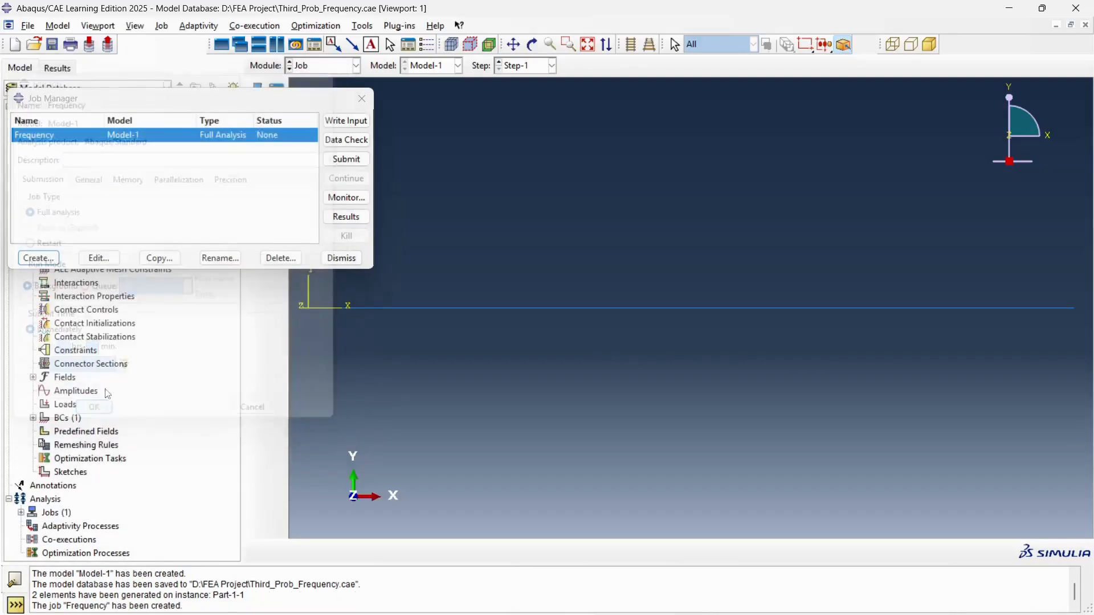
Step: Try to run a data check on the Frequency job, and close the job manager
left_click(346, 139)
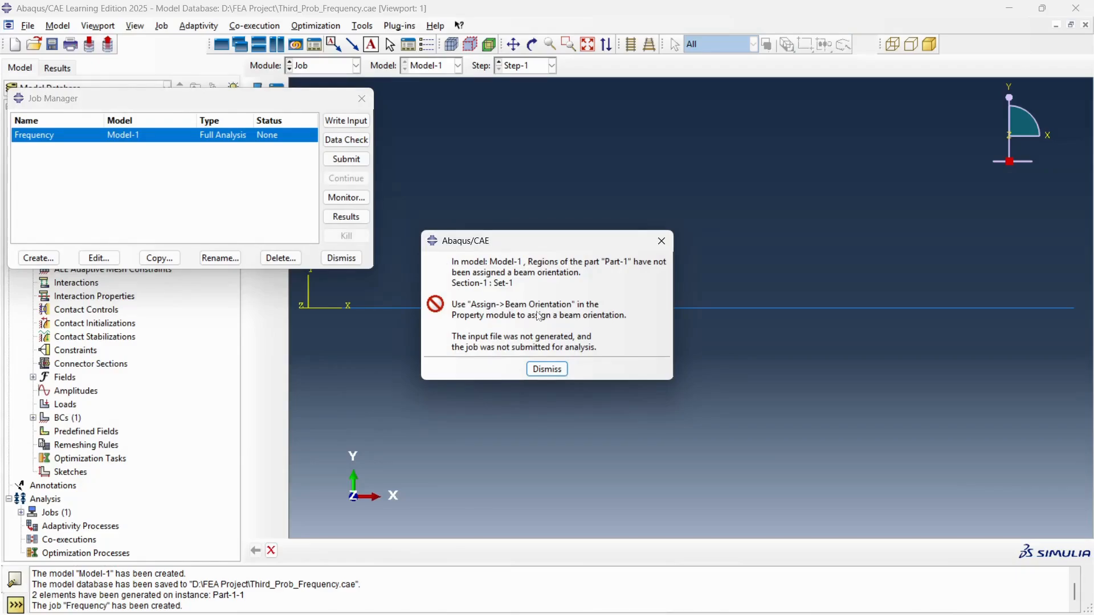
left_click(654, 250)
left_click(363, 100)
Step: In the Property module, assign a beam section orientation to the bar line with set Set-2 and approximate n1 direction 0.0,0.0,-1.0
left_click(356, 66)
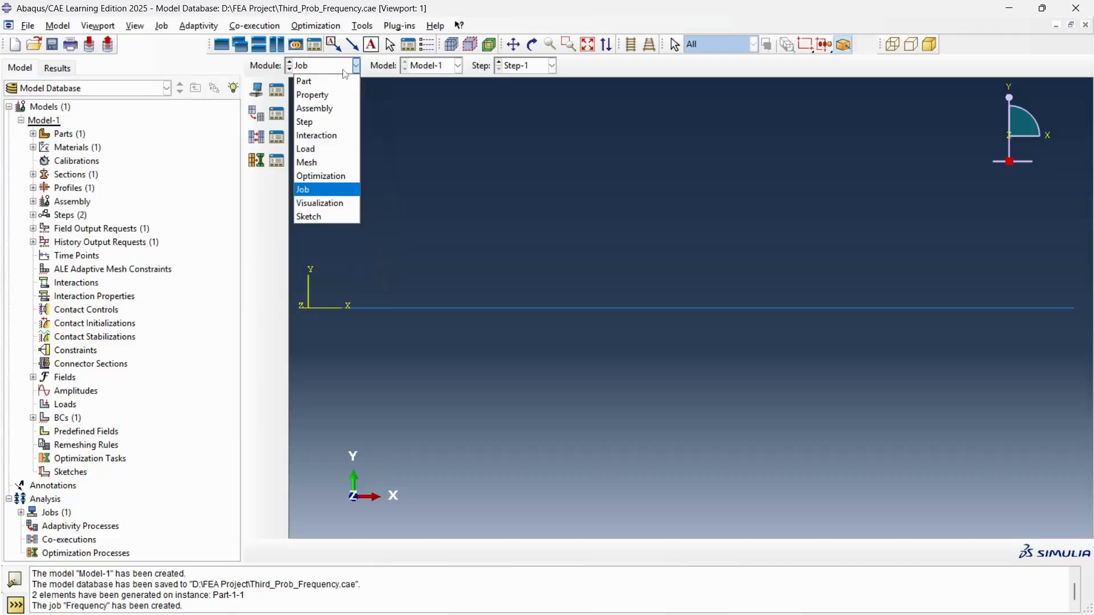
left_click(321, 109)
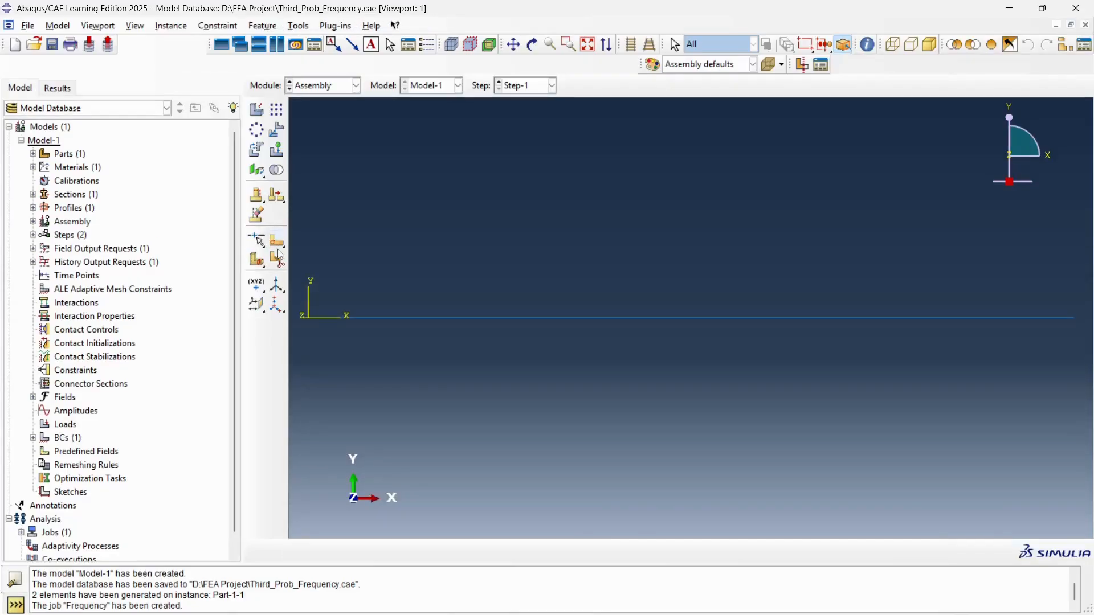
left_click(318, 85)
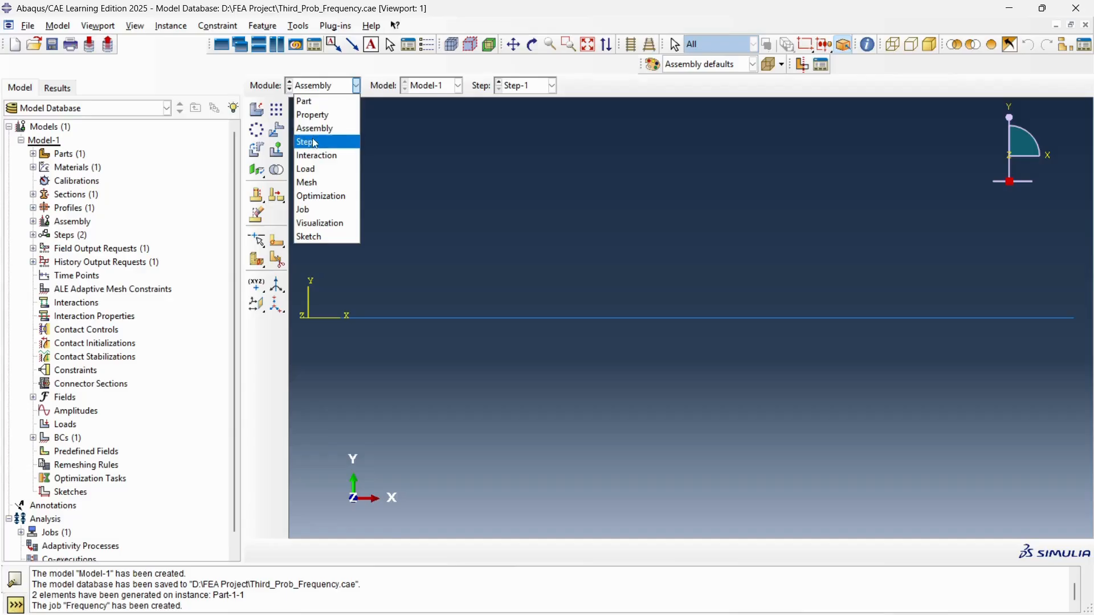
left_click(319, 116)
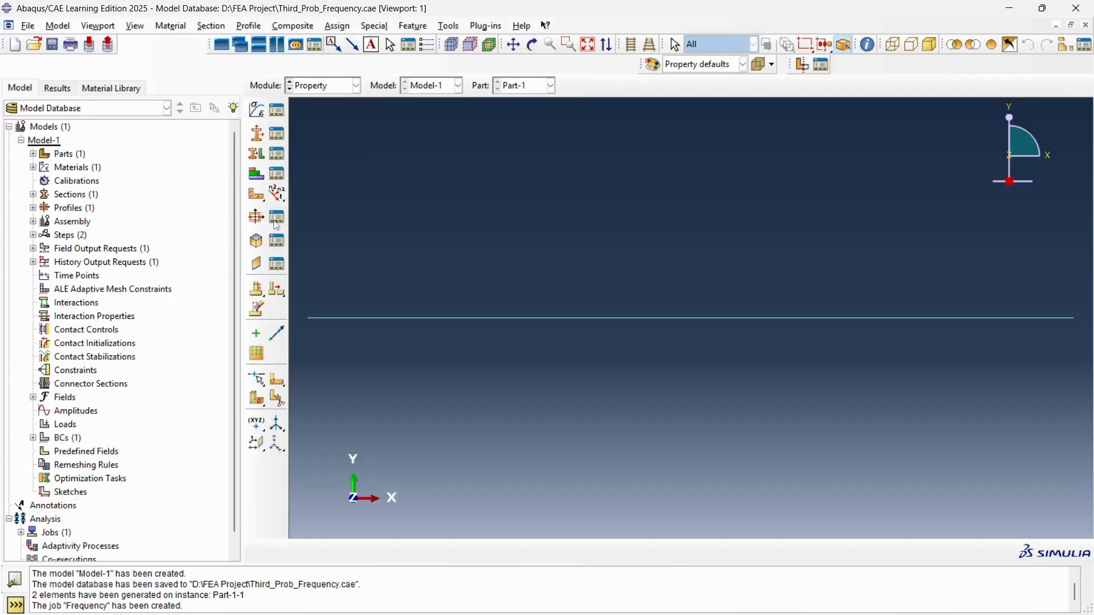
left_click(275, 195)
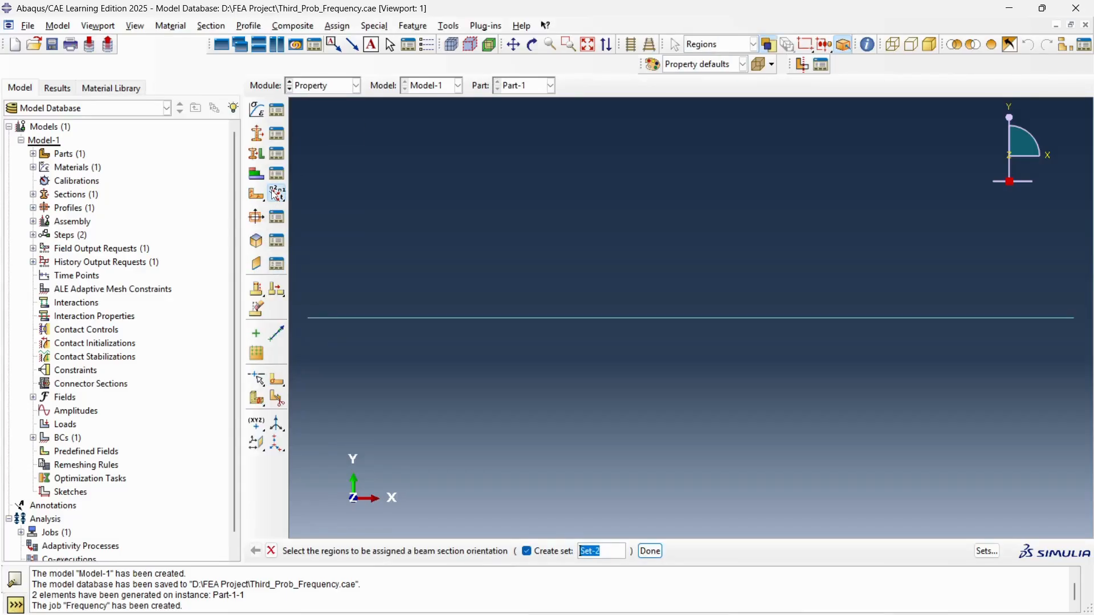
left_click(642, 554)
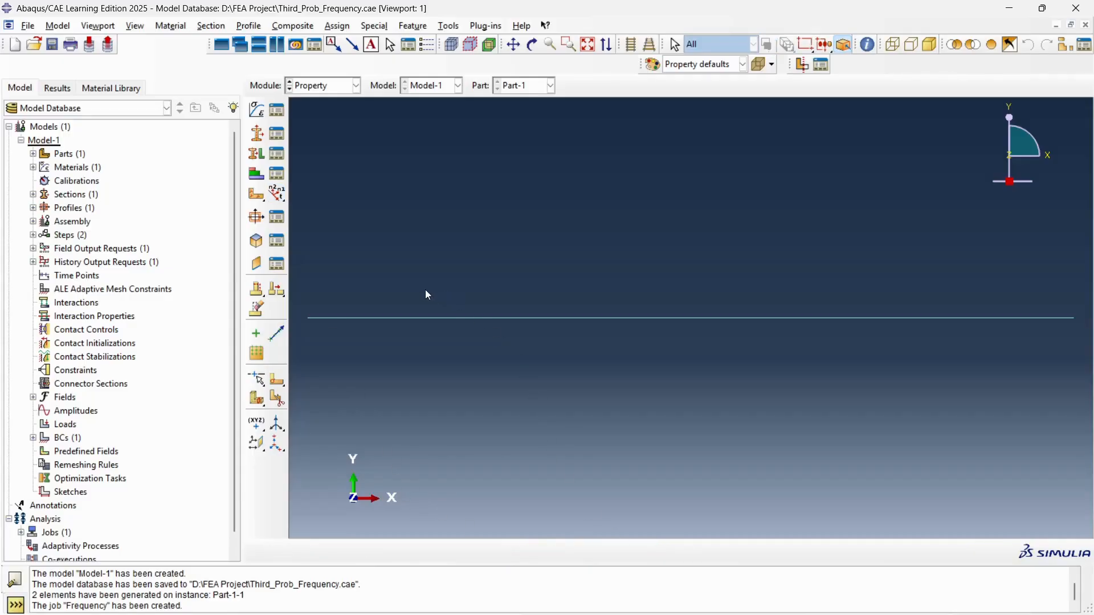
left_click(277, 193)
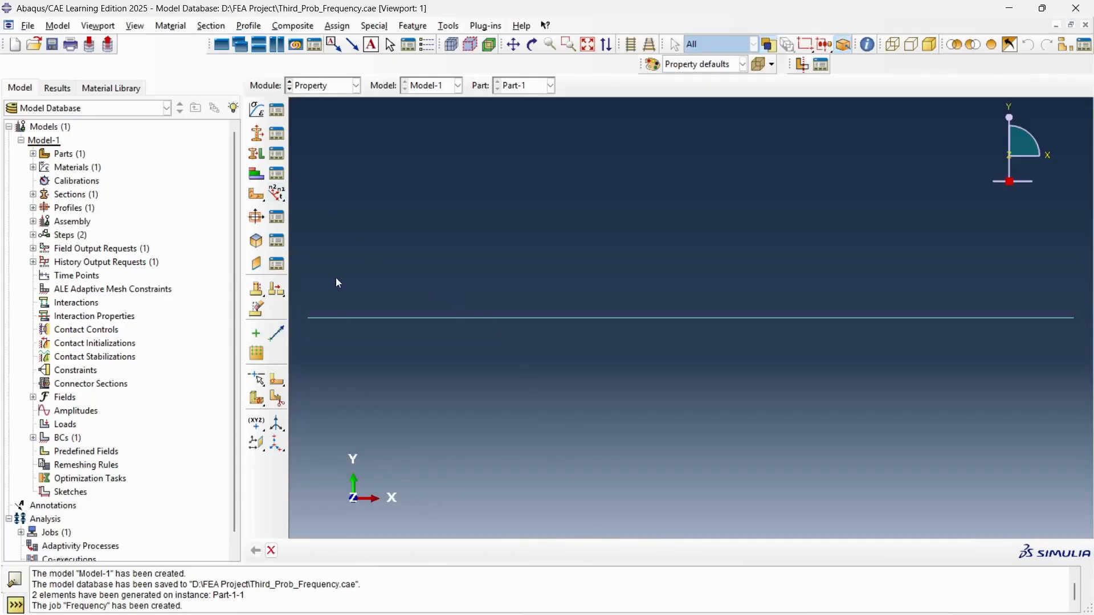
left_click(367, 318)
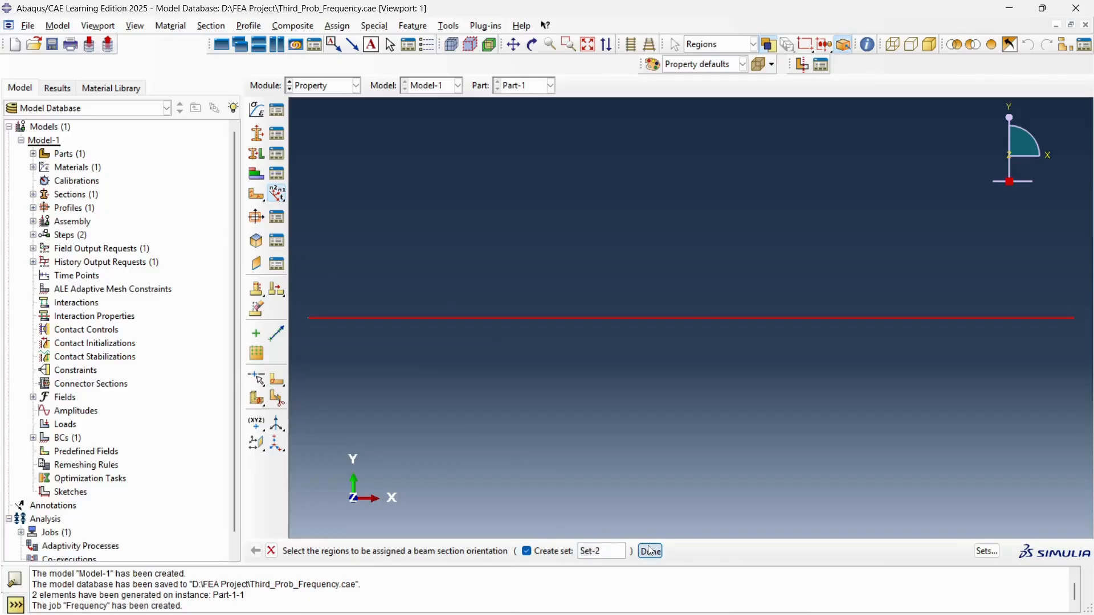
left_click(650, 552)
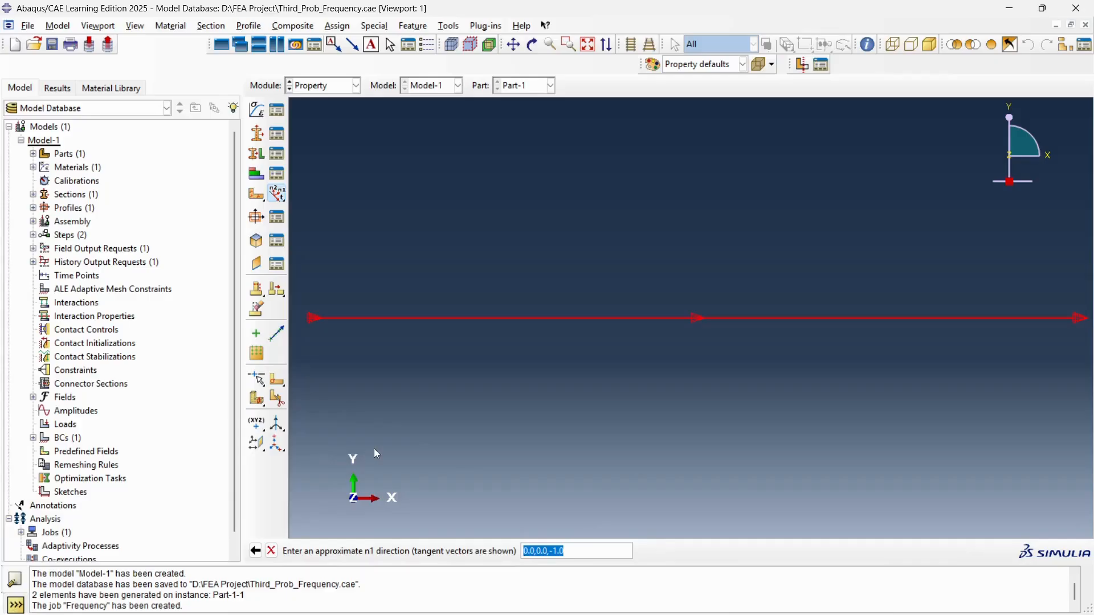
key("Return")
left_click(391, 551)
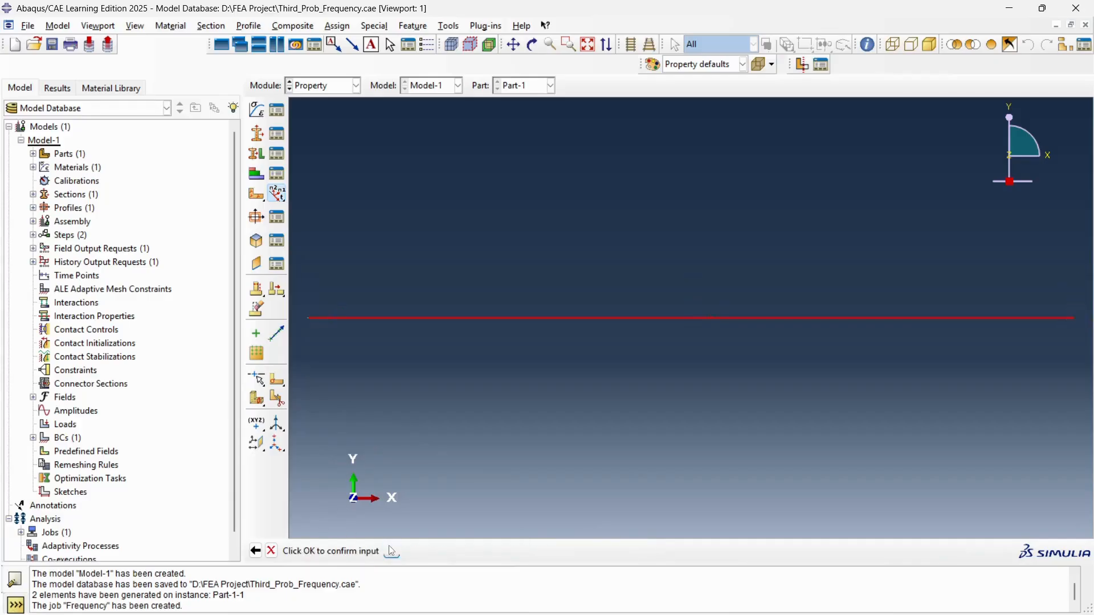
left_click(271, 552)
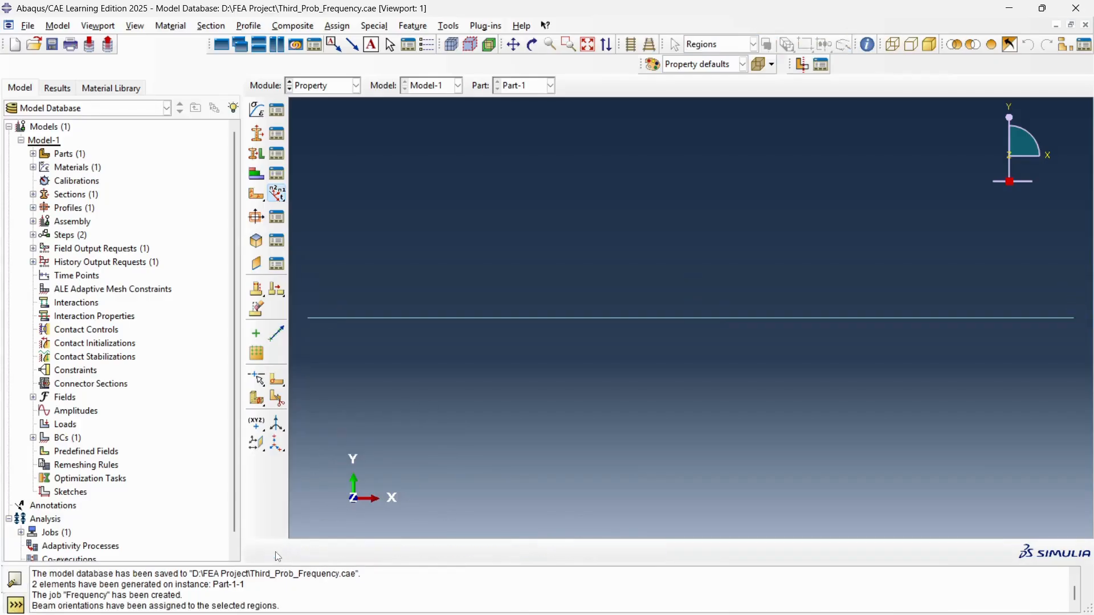
Step: In the Job module, run a data check on the Frequency job and submit it, overwriting the existing job files
left_click(322, 86)
left_click(324, 209)
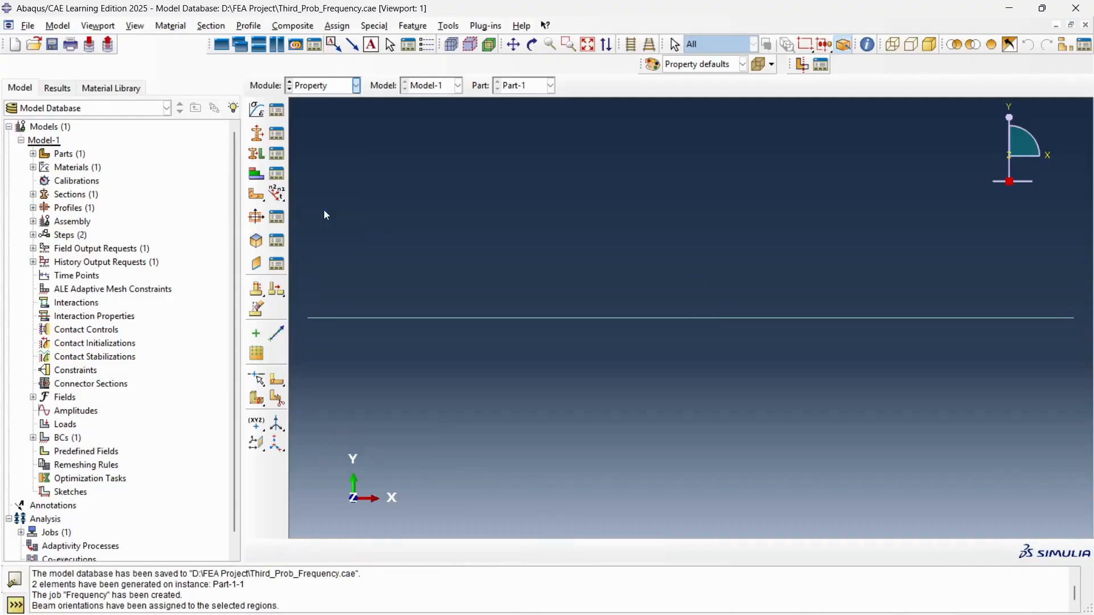
left_click(277, 90)
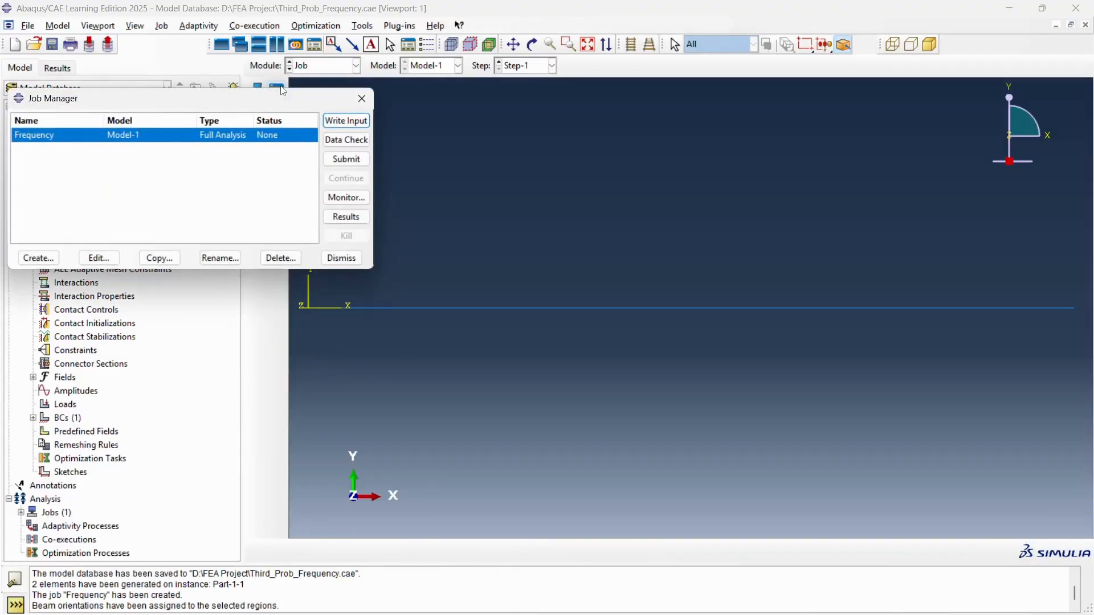
left_click(347, 142)
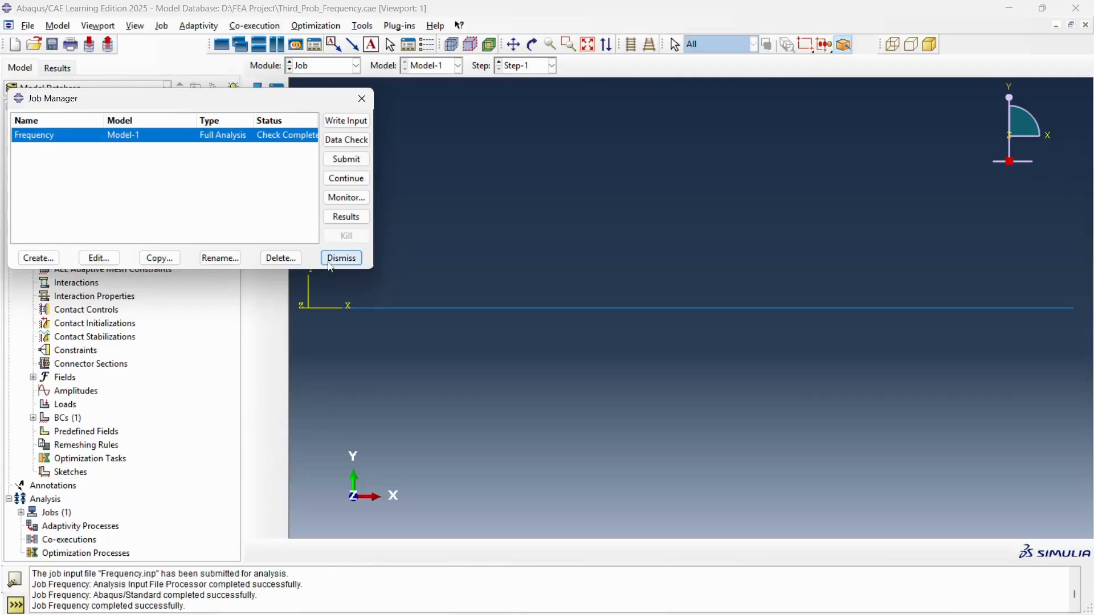
left_click(346, 159)
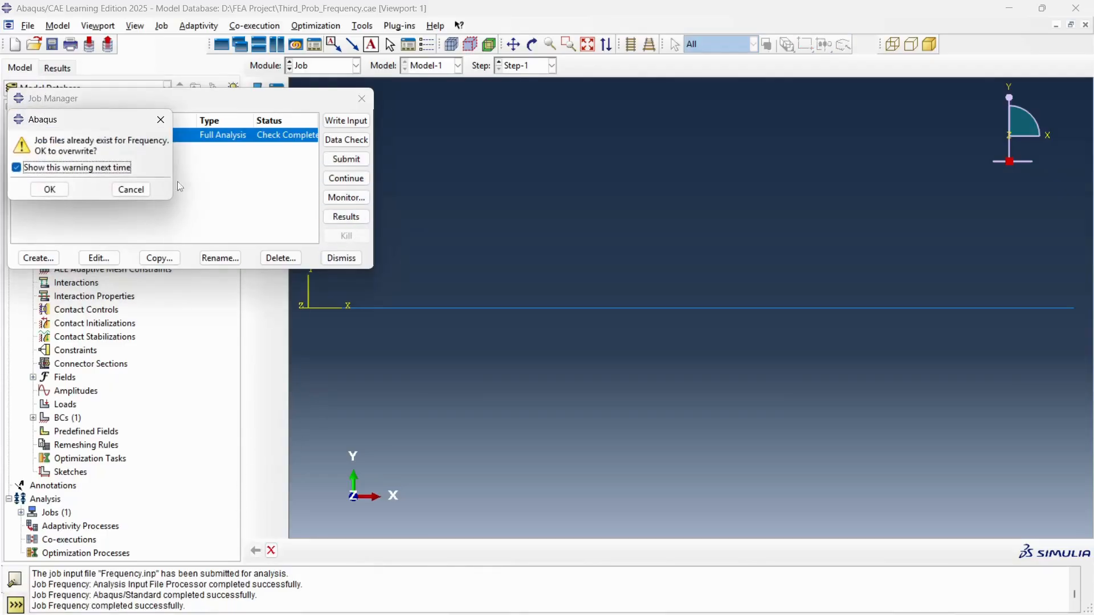
left_click(49, 189)
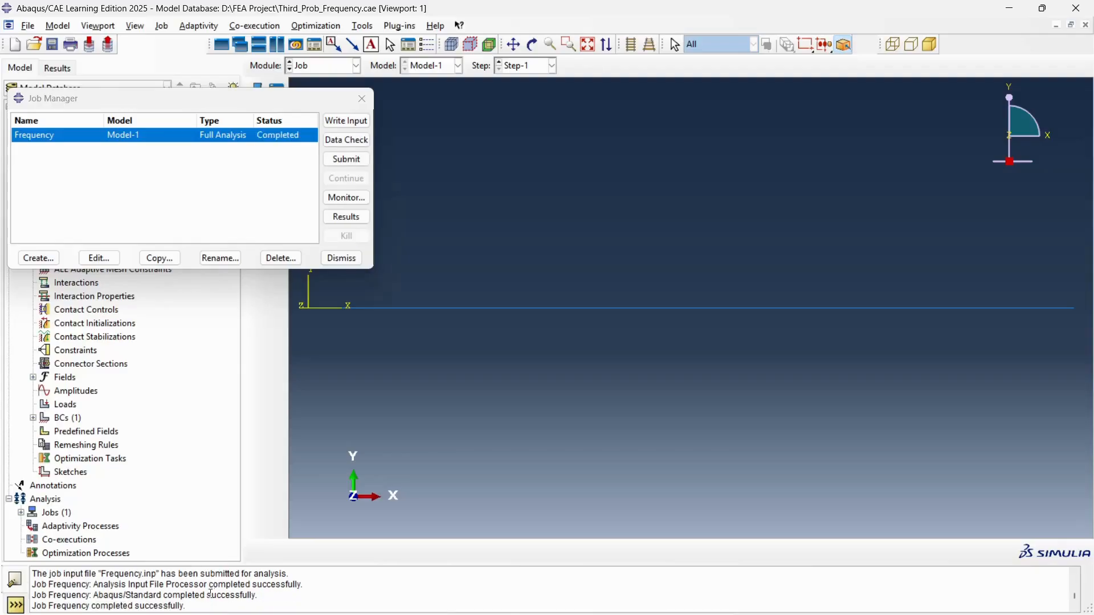
Step: Open the Frequency job results, plot contours on the deformed bar, and list the mode frequencies of Step-1
left_click(349, 217)
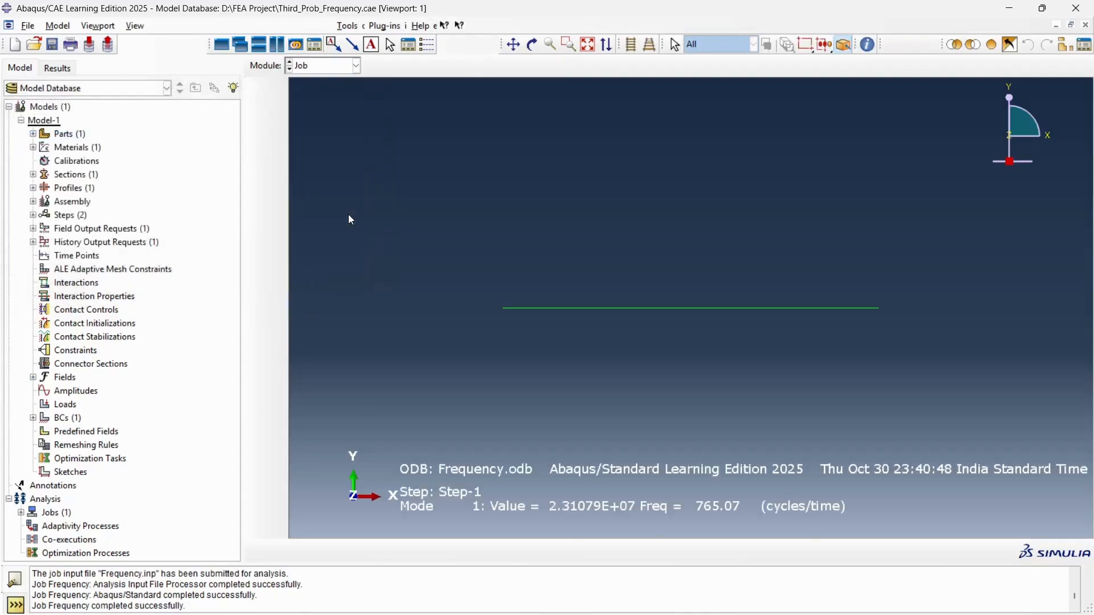
left_click(257, 196)
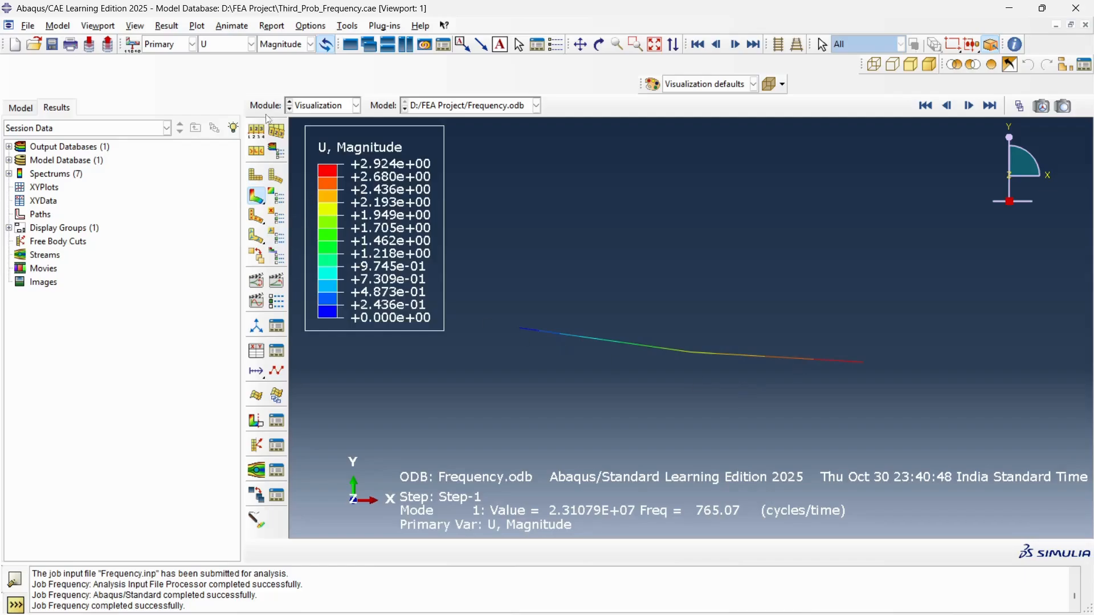
left_click(173, 26)
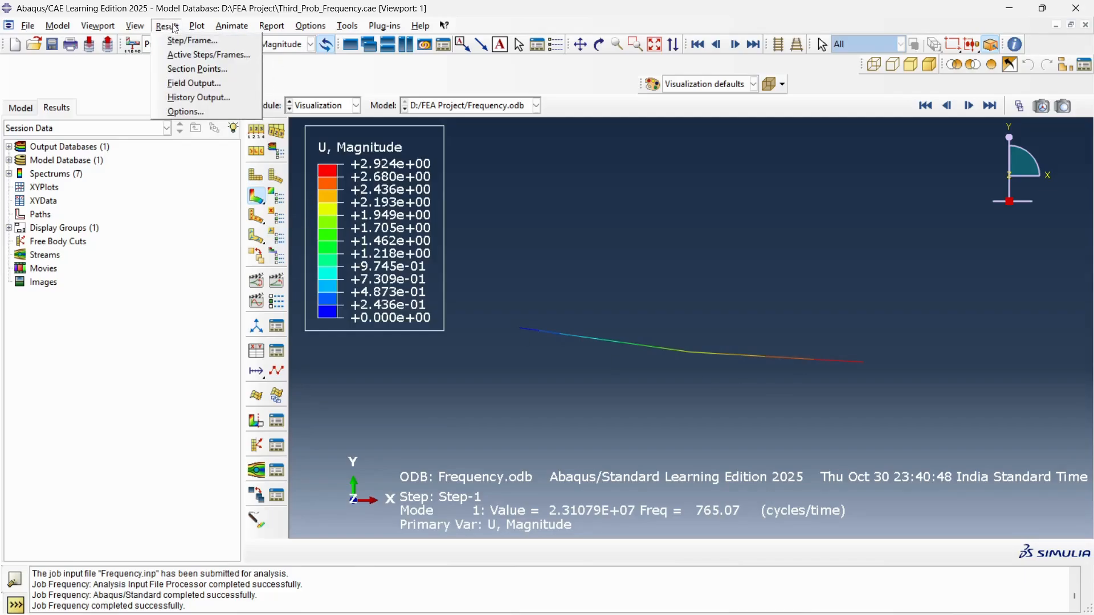
left_click(187, 41)
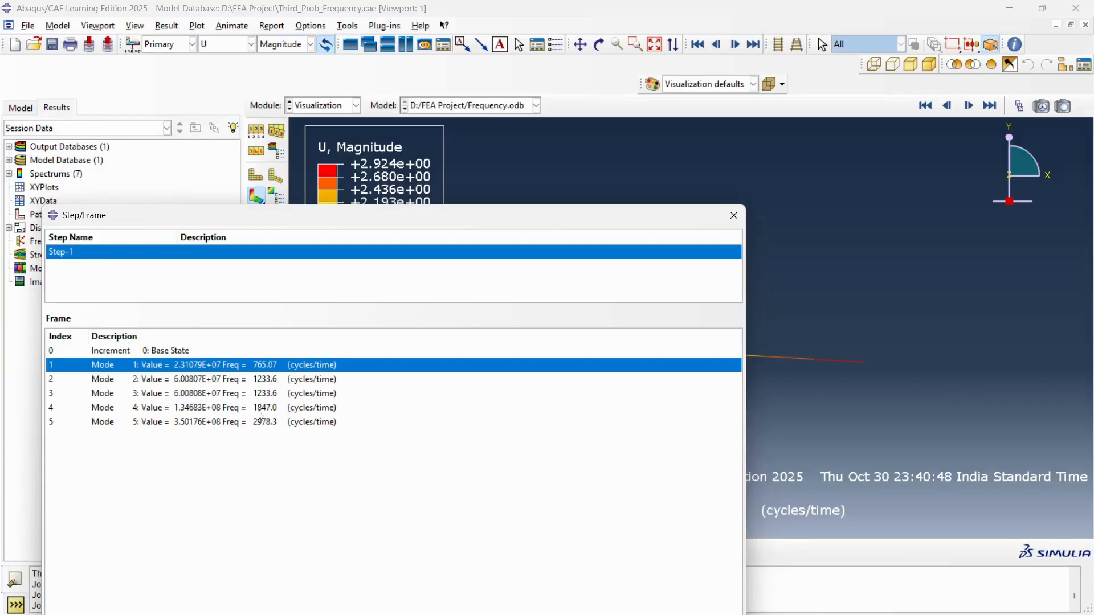
Step: Switch to the report PDF in Acrobat and examine the exact solution frequencies in the Comparison of Results table
key("alt+Tab")
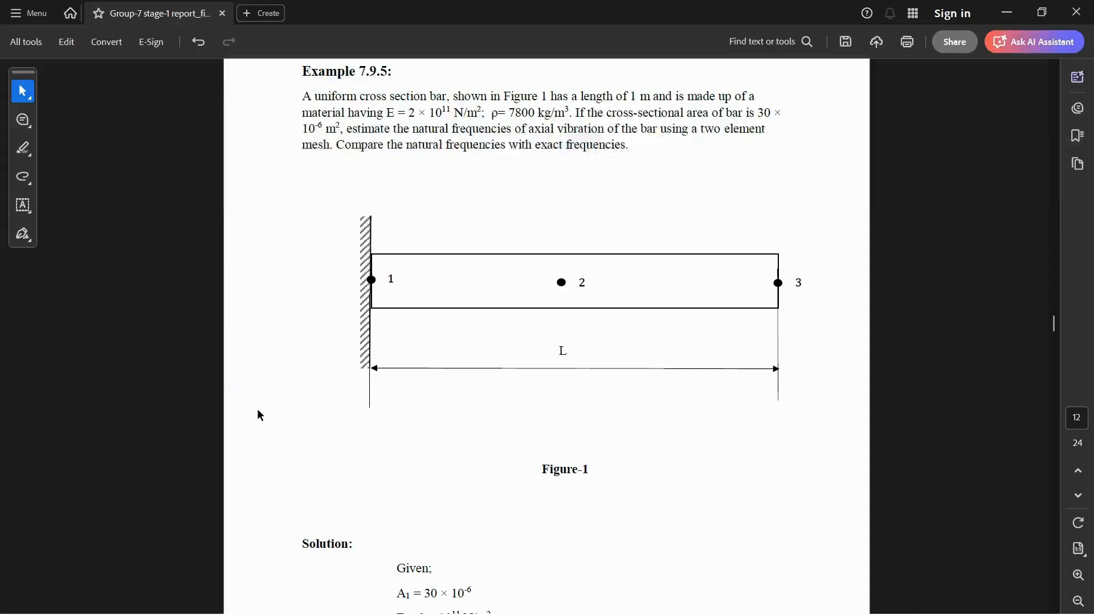
scroll(402, 439, "down", 10)
scroll(402, 438, "down", 20)
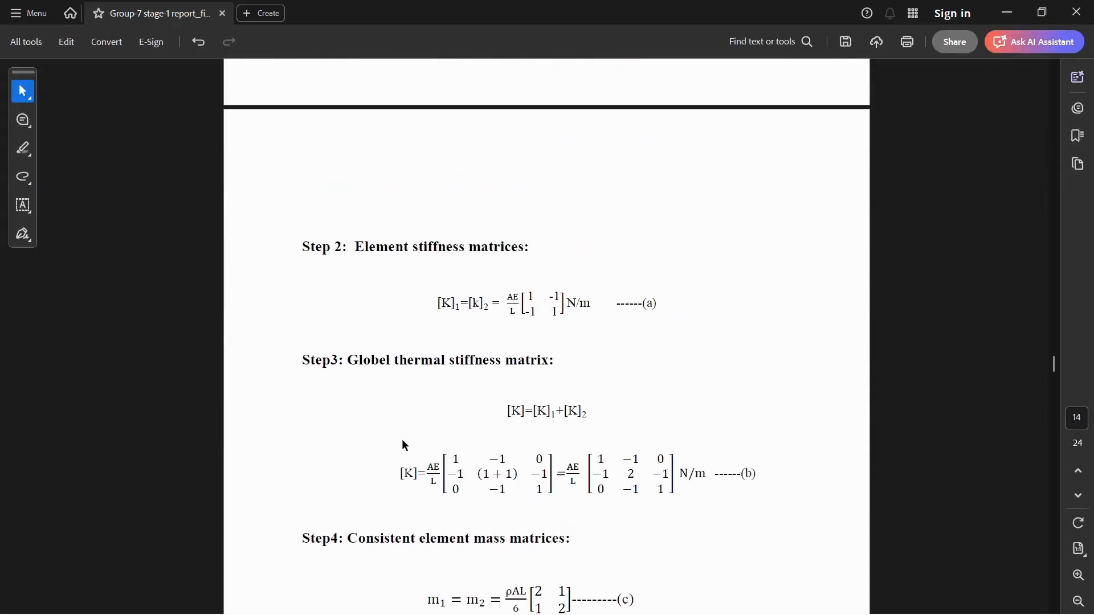
scroll(402, 438, "down", 20)
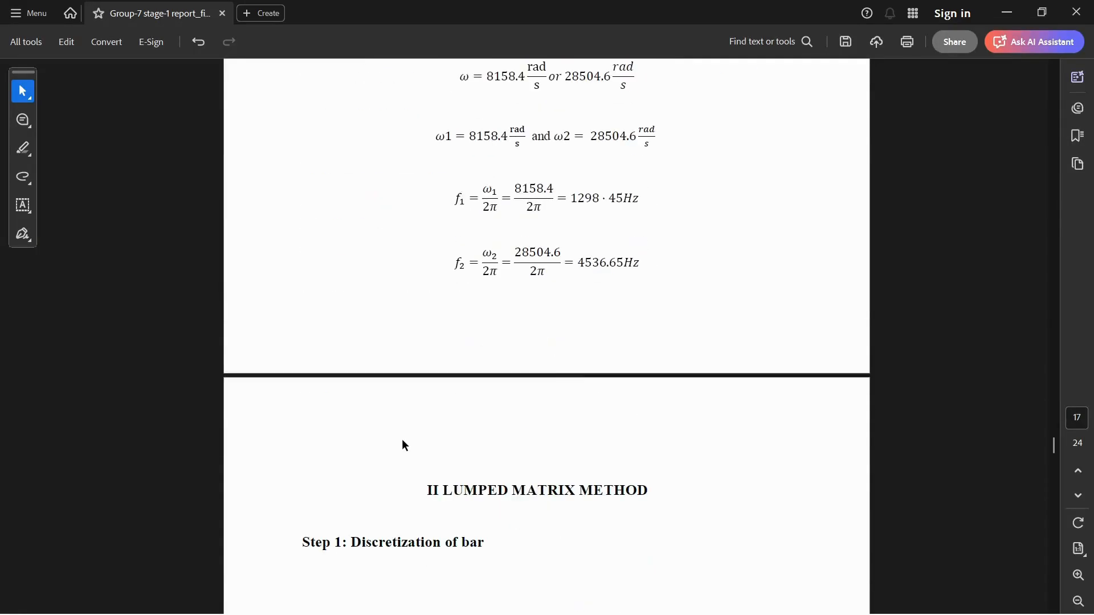
scroll(402, 442, "down", 20)
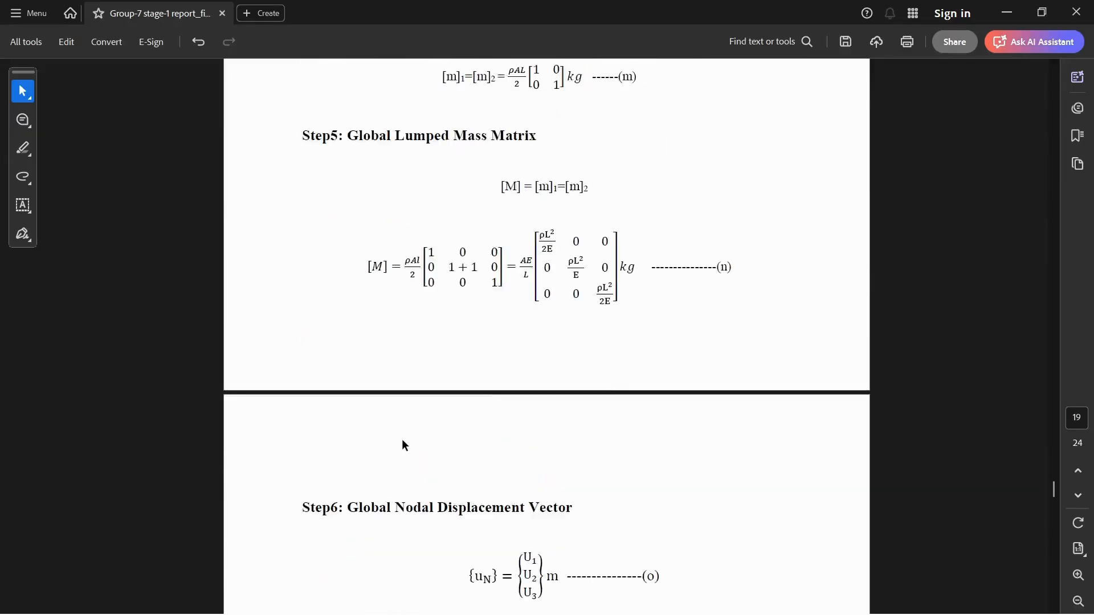
scroll(401, 440, "down", 20)
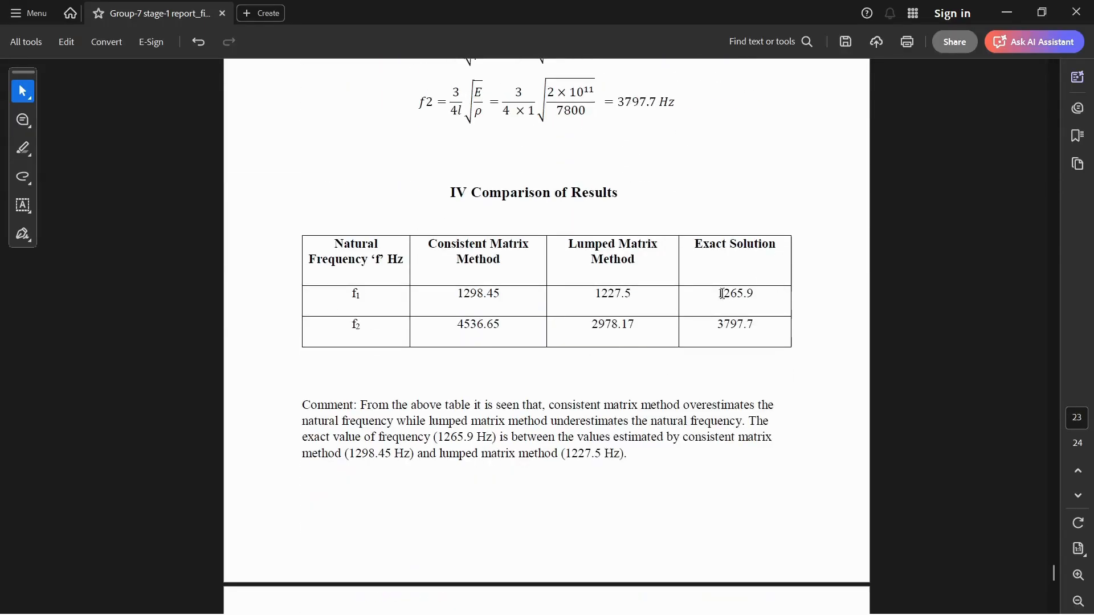
left_click_drag(713, 294, 742, 326)
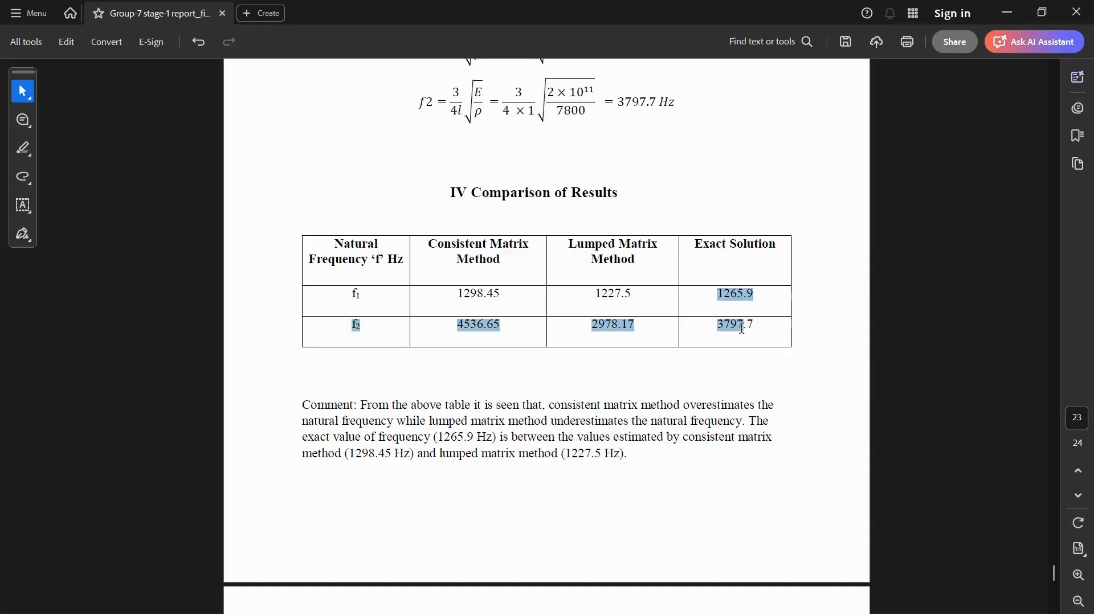
left_click(707, 371)
Step: Compare the Abaqus mode frequencies with the report's results table, and close the list of step frames
key("alt+Tab")
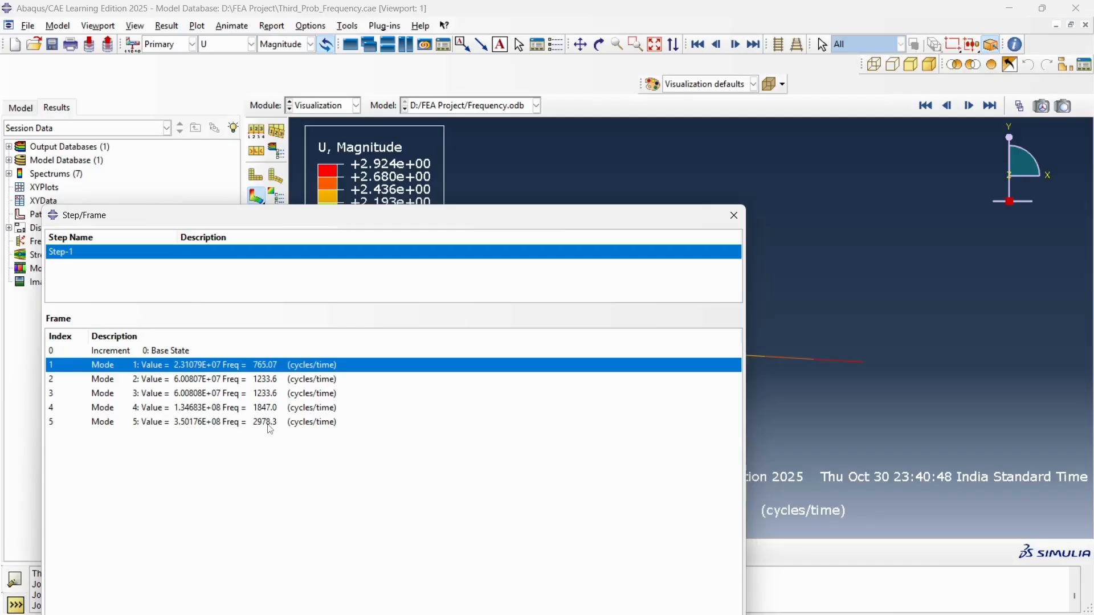
key("alt+Tab")
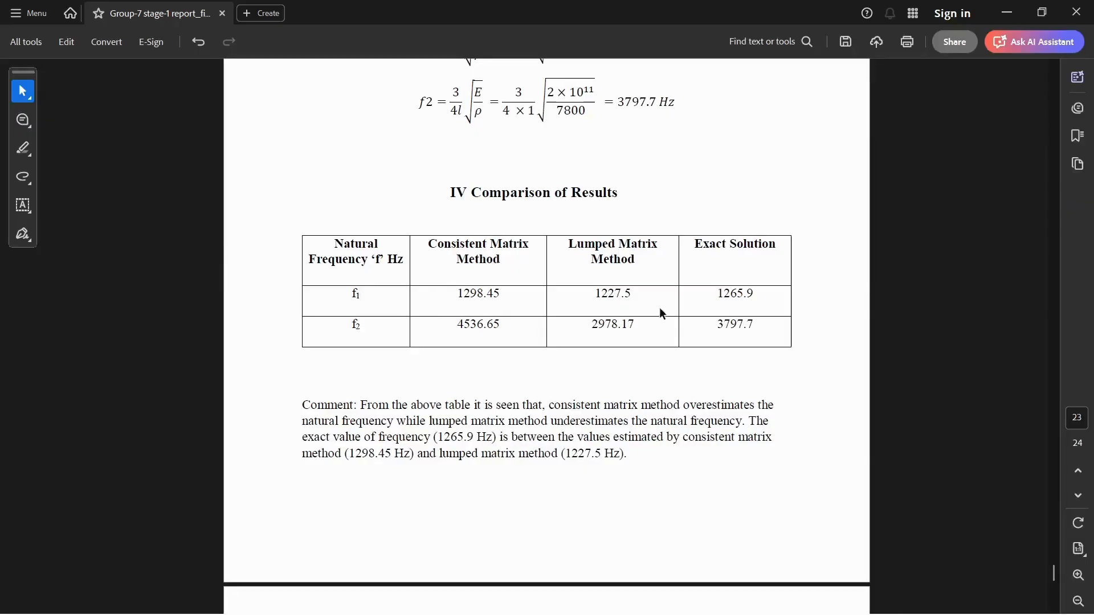
key("alt+Tab")
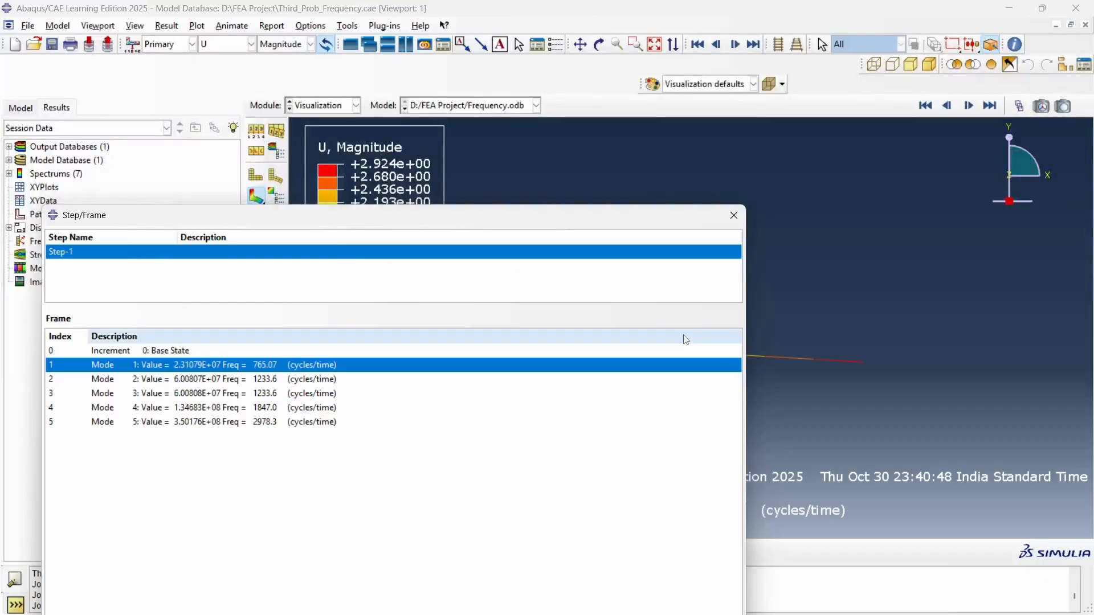
left_click(735, 216)
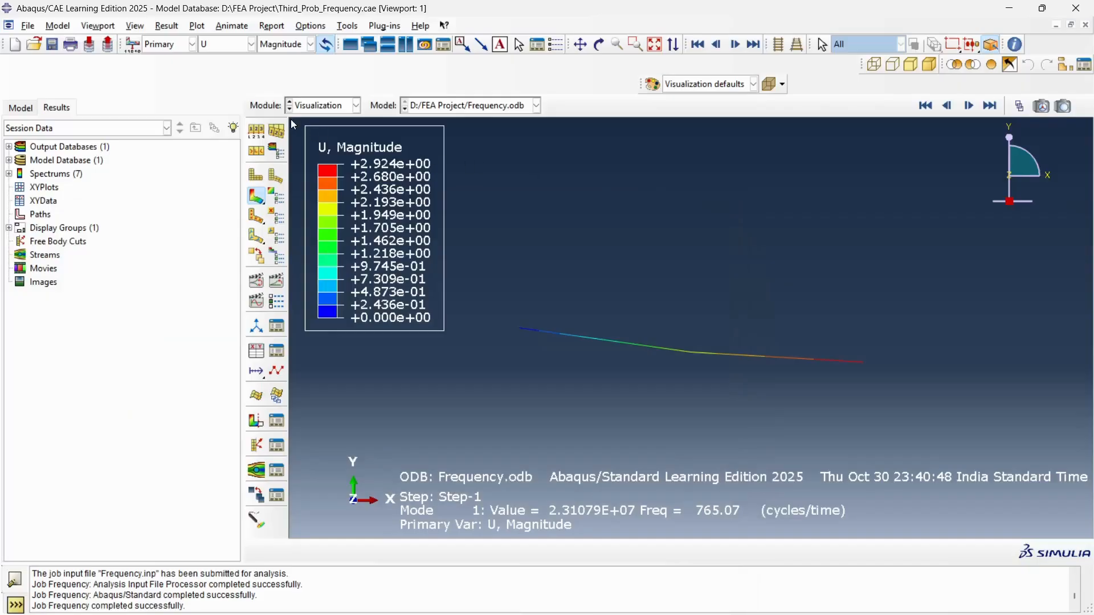
Step: In the Mesh module, seed the bar's edge by number with 20 elements and mesh the part instance
left_click(328, 106)
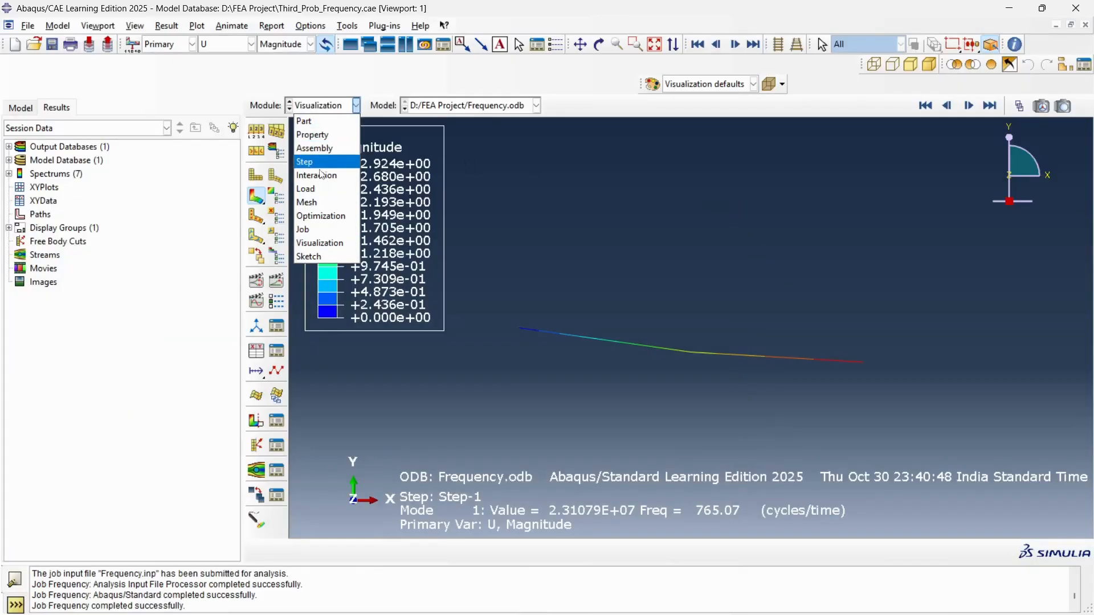
left_click(312, 209)
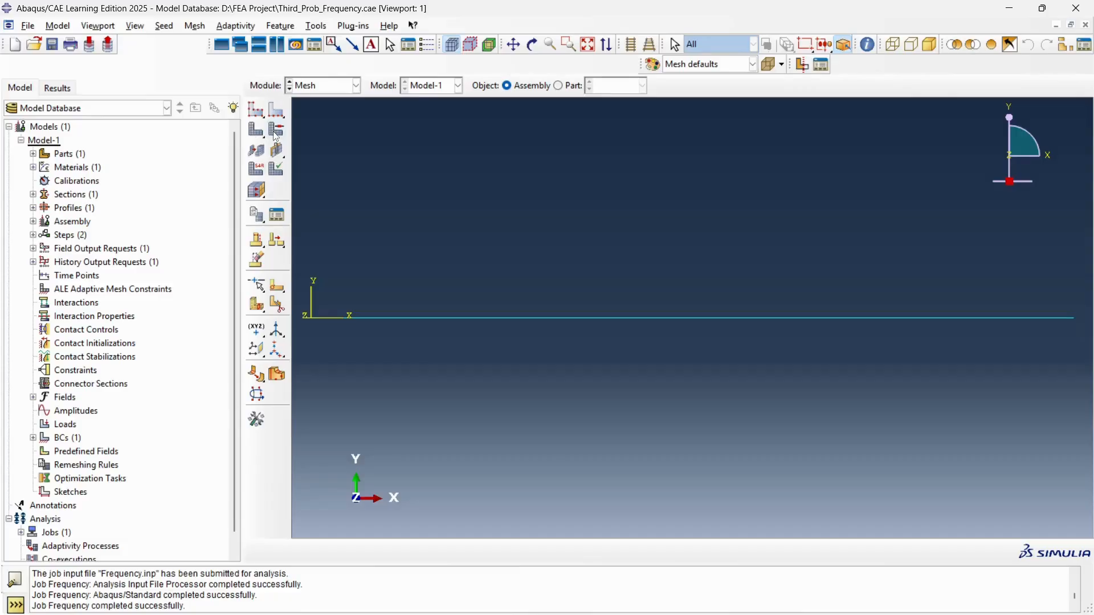
left_click(276, 130)
left_click(643, 279)
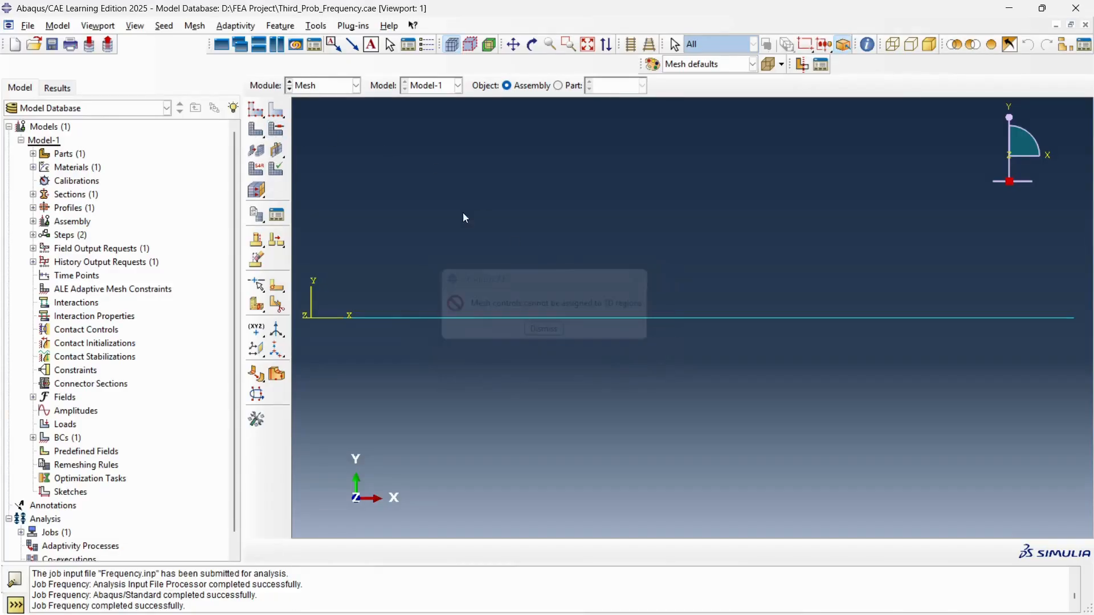
left_click(277, 110)
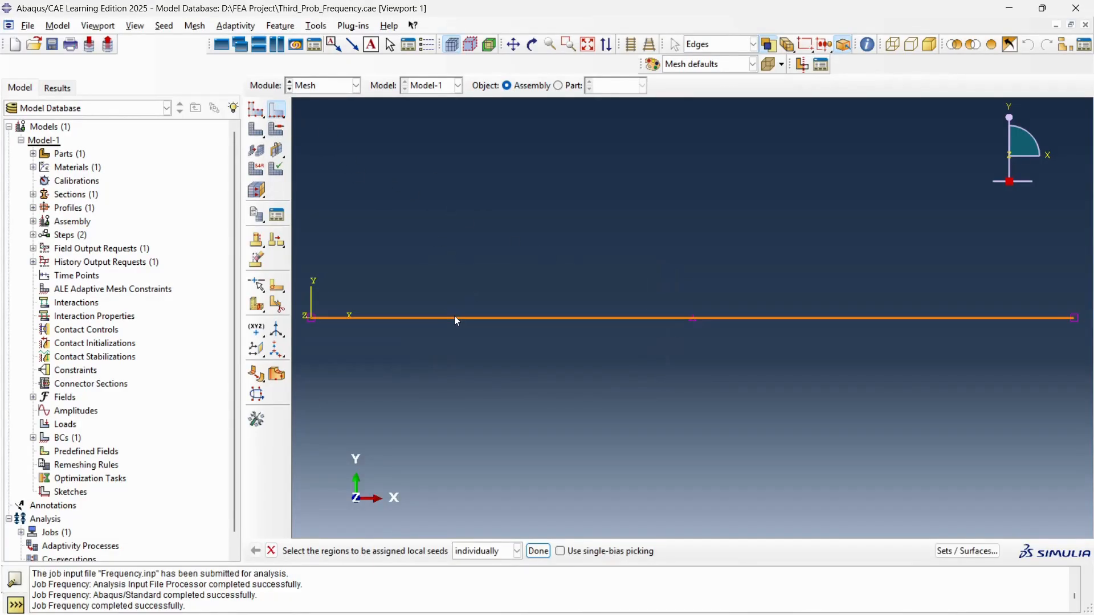
left_click(453, 317)
left_click(538, 551)
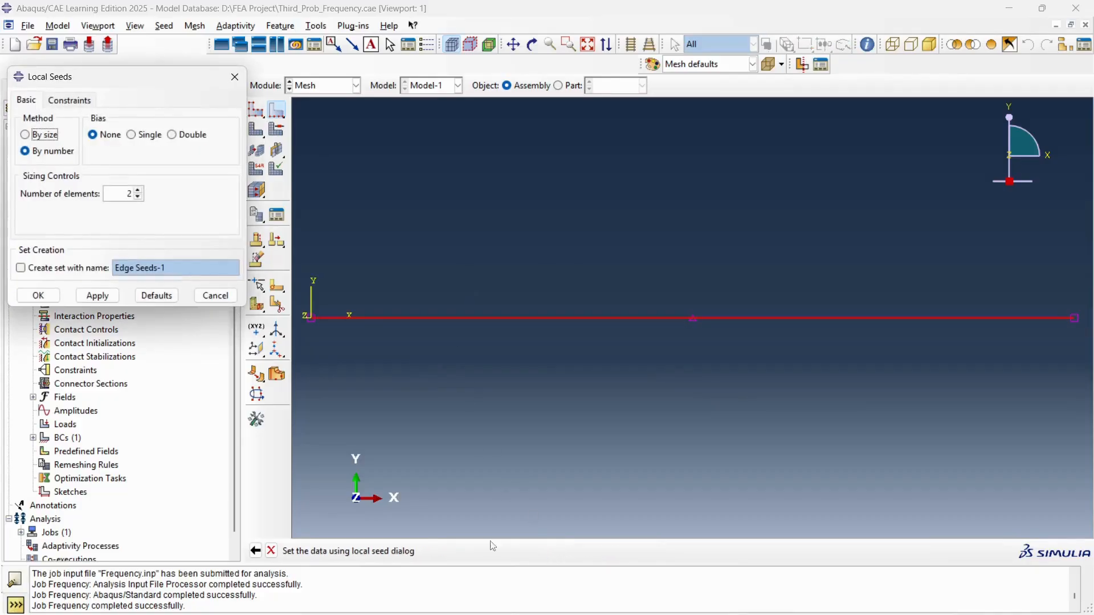
double_click(131, 194)
type("20")
left_click(38, 295)
left_click(114, 190)
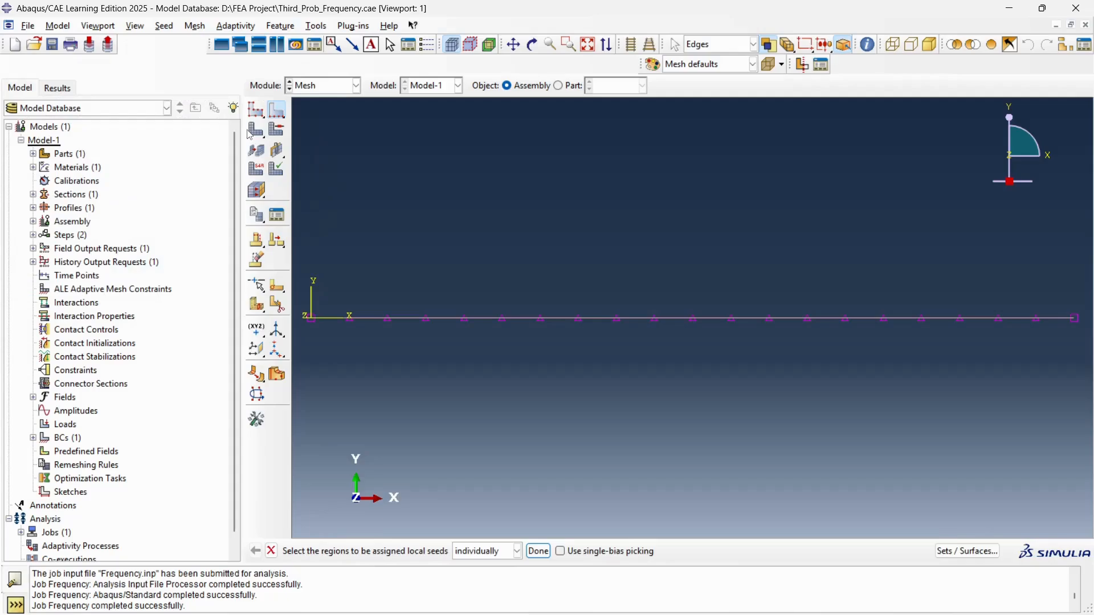
left_click(253, 134)
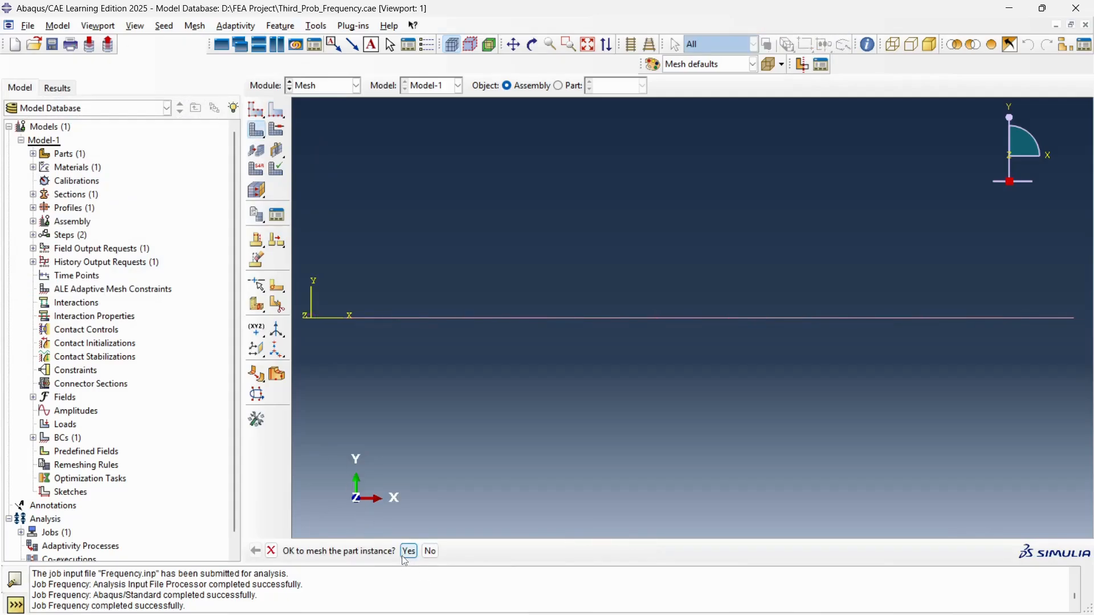
left_click(406, 551)
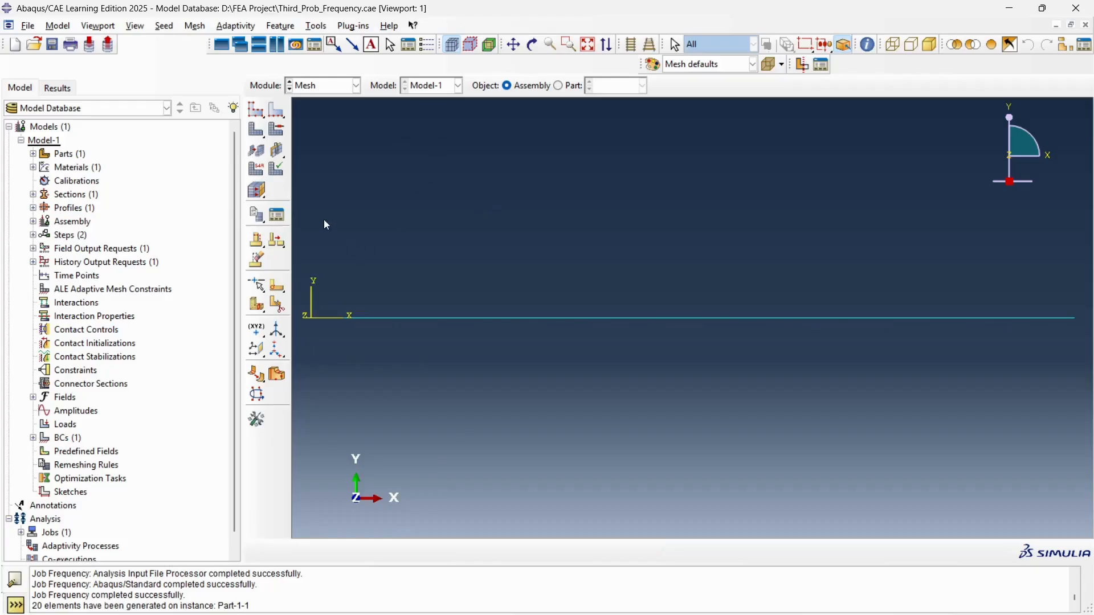
Step: In the Job module, submit the Frequency job again, overwriting the existing job files
left_click(326, 91)
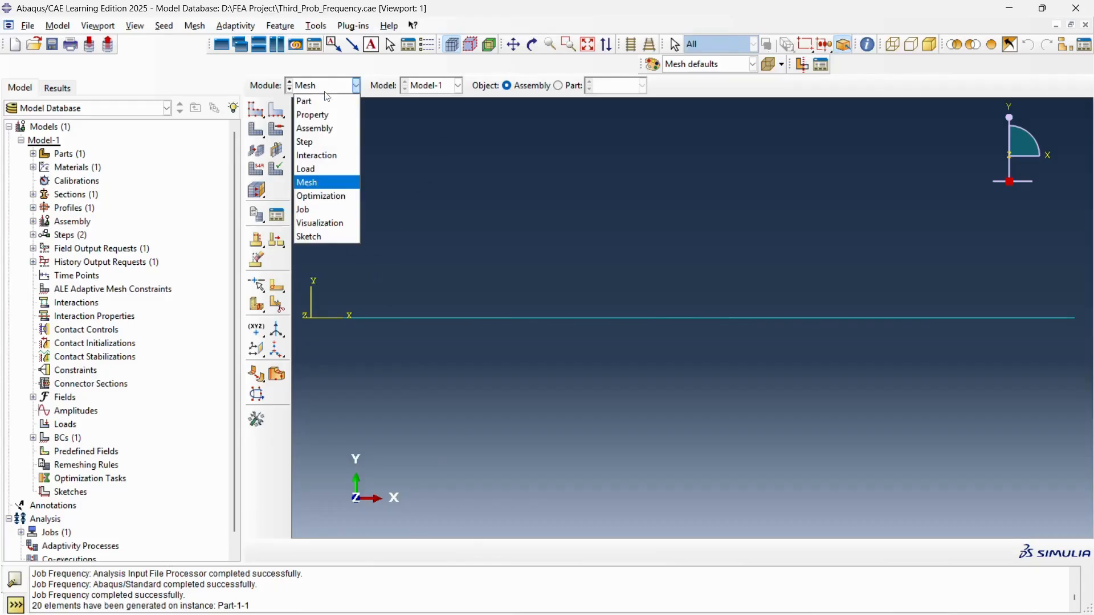
left_click(321, 216)
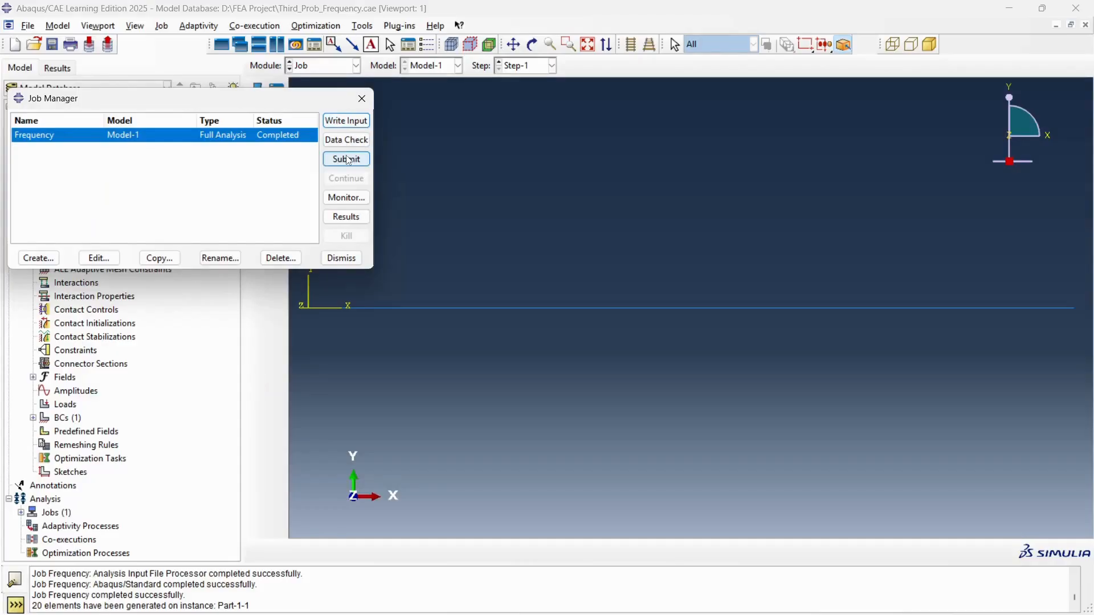
left_click(349, 160)
left_click(49, 189)
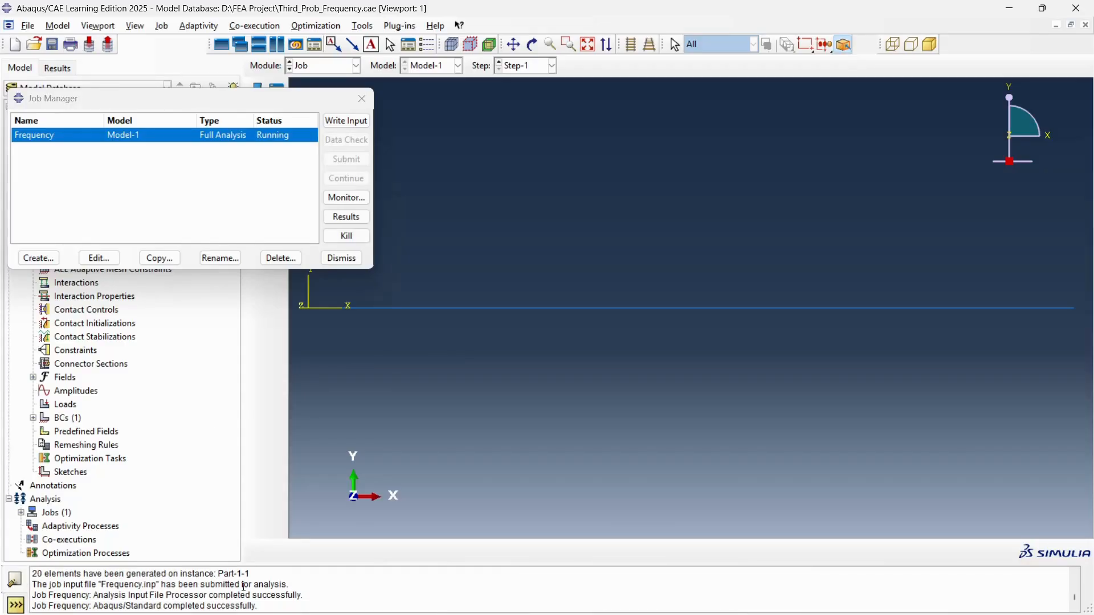
Step: Open the Frequency job results and list the mode frequencies of Step-1
left_click(347, 217)
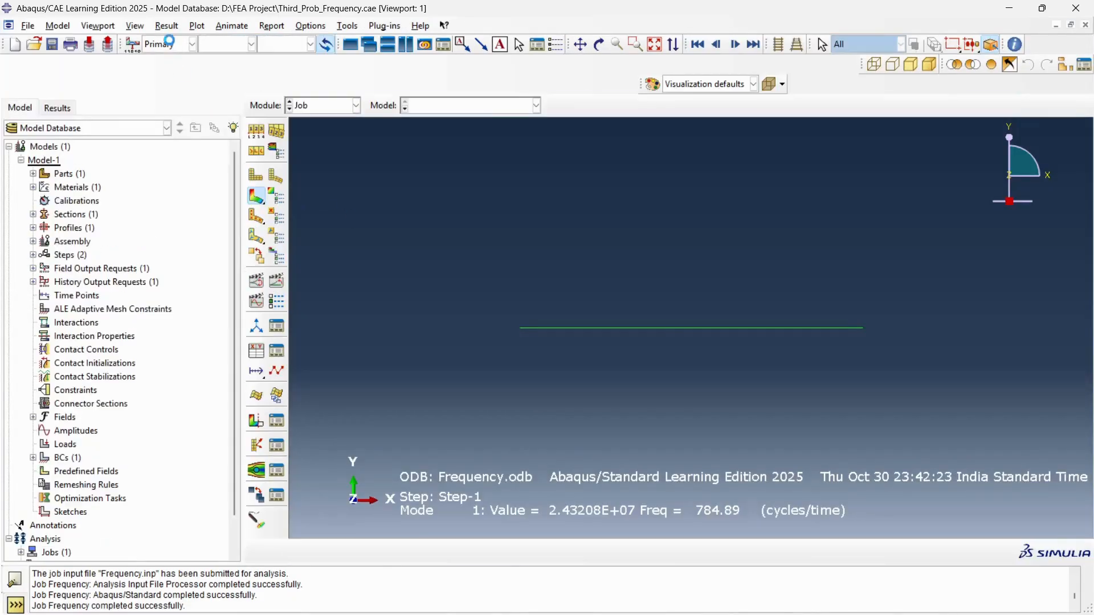
left_click(166, 26)
left_click(178, 39)
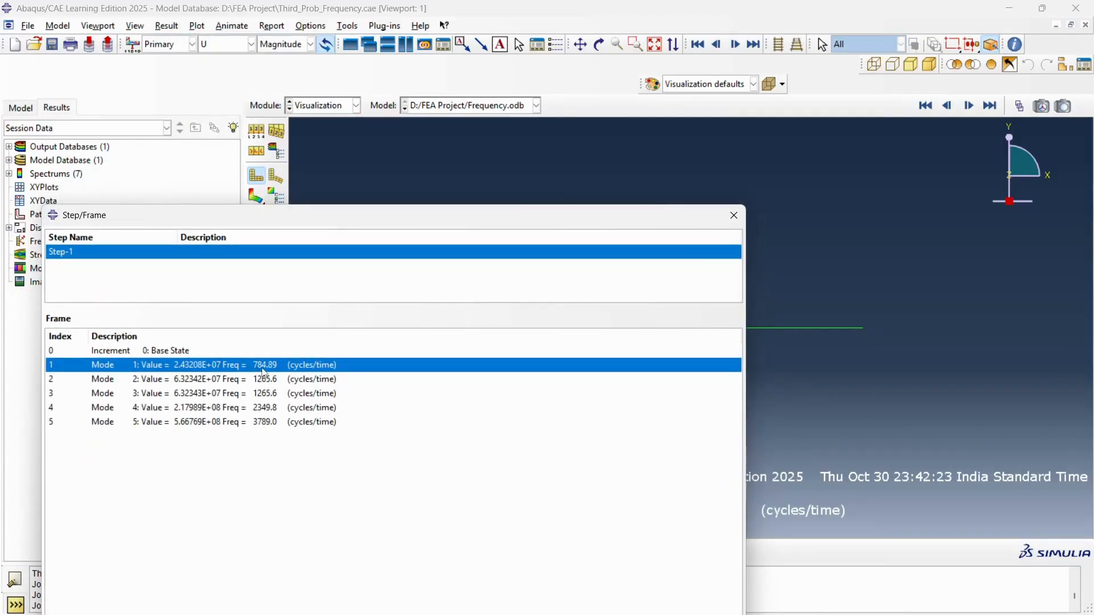
Step: Compare the frequencies of modes 1 to 3 with the exact solution column in the report's Comparison of Results table
key("alt+Tab")
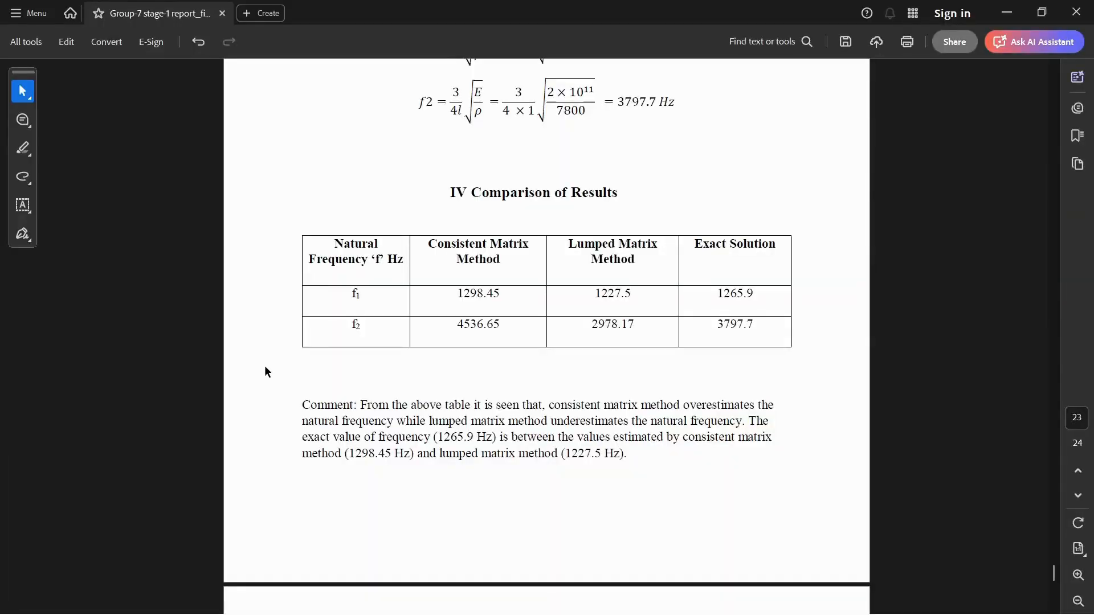
key("alt+Tab")
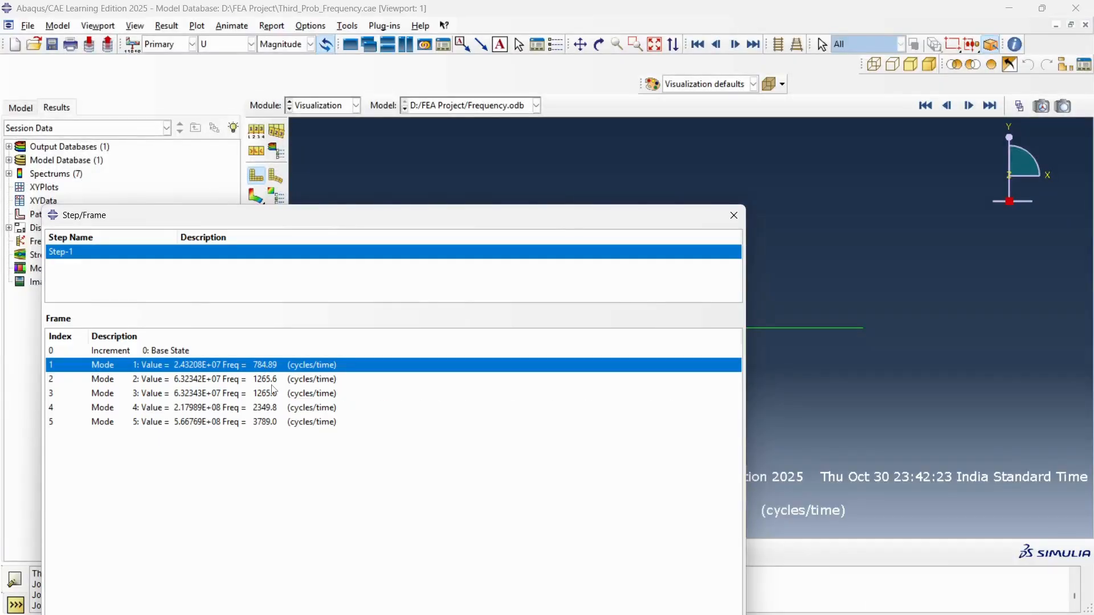
left_click(271, 382)
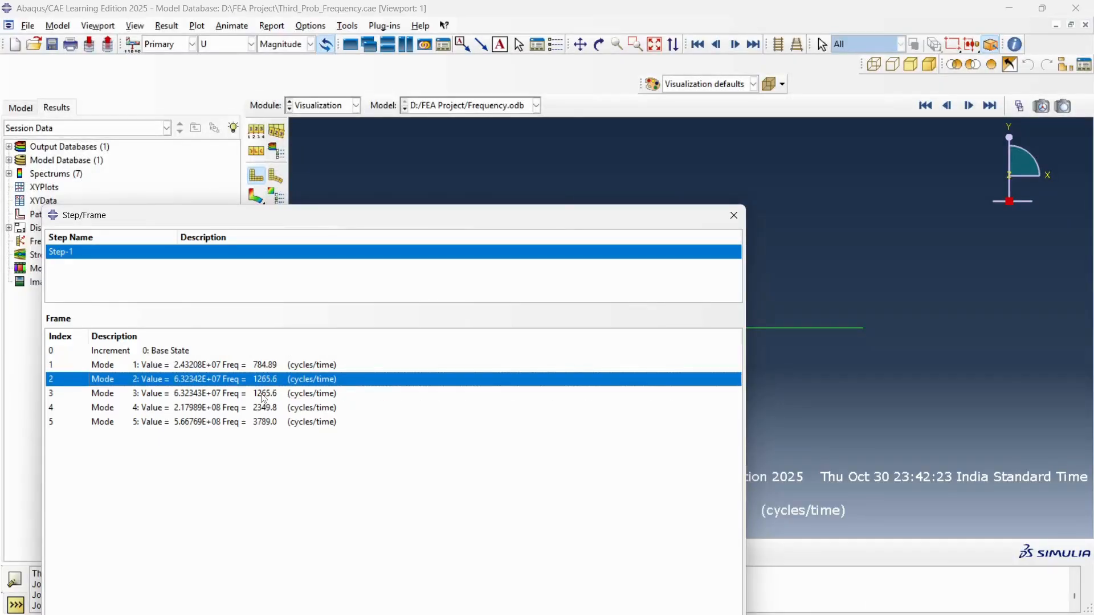
left_click(264, 398)
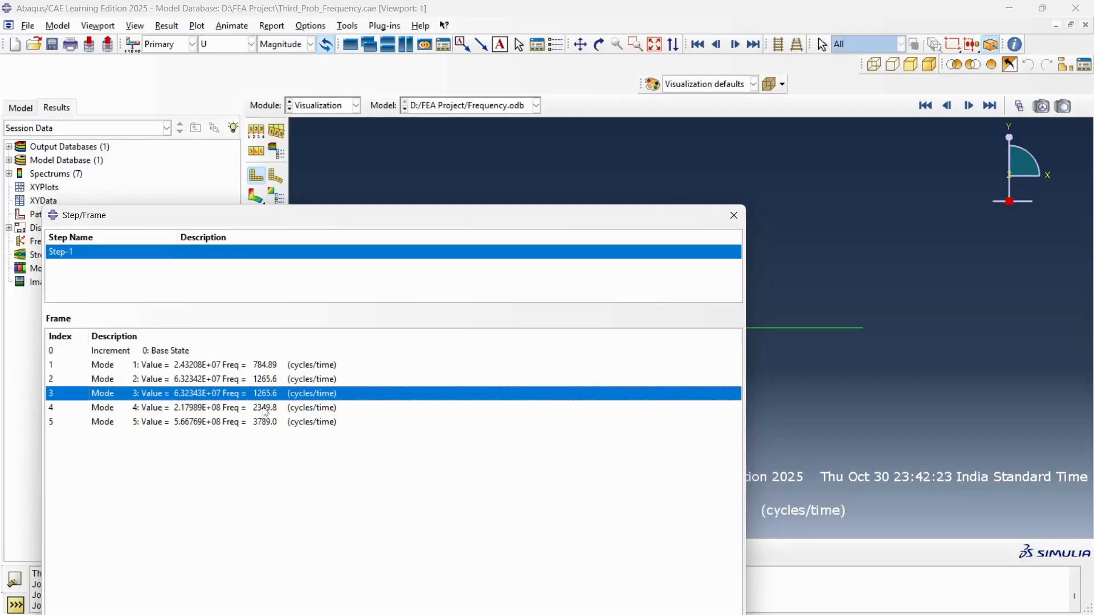
key("alt+Tab")
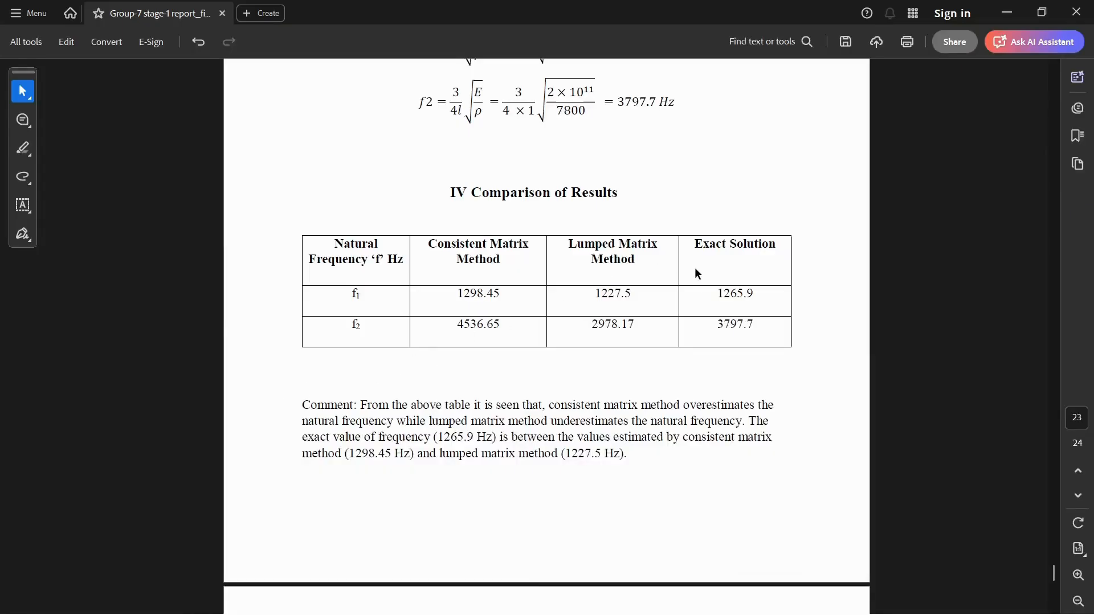
key("alt+Tab")
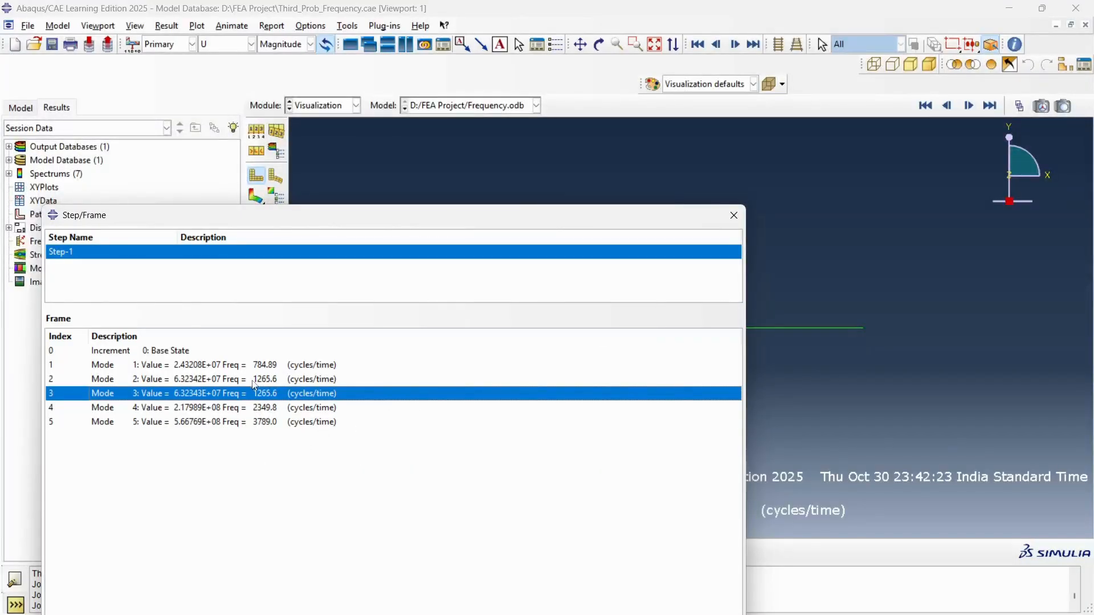
Step: Switch to the report PDF in Acrobat and examine the Exact Solution formulas and their i = 1,3,5 condition
key("alt+Tab")
scroll(435, 318, "up", 5)
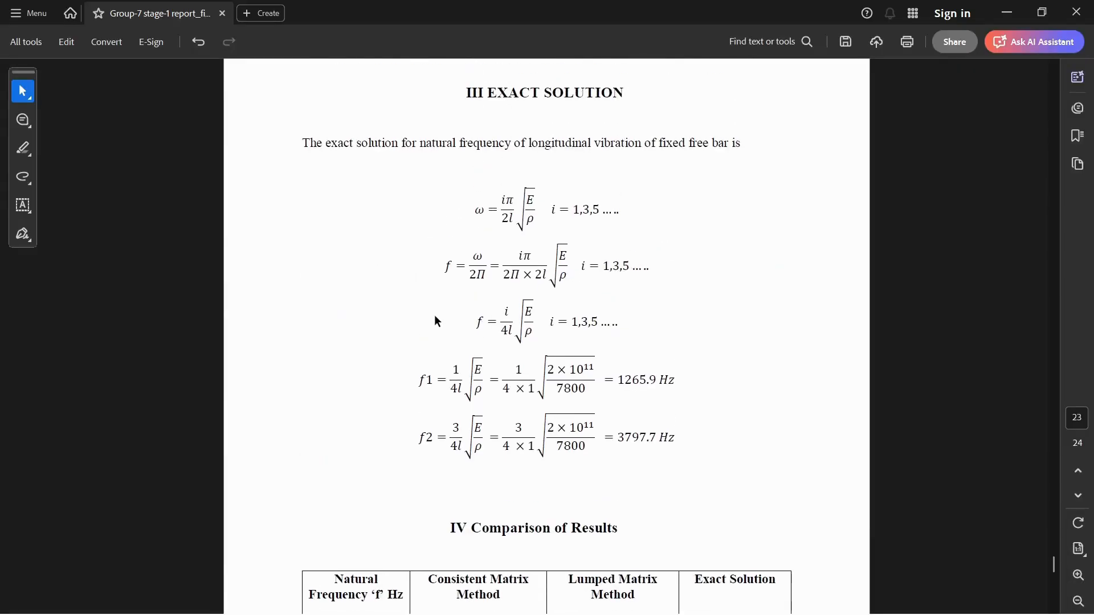
left_click_drag(564, 207, 612, 211)
scroll(577, 310, "down", 4)
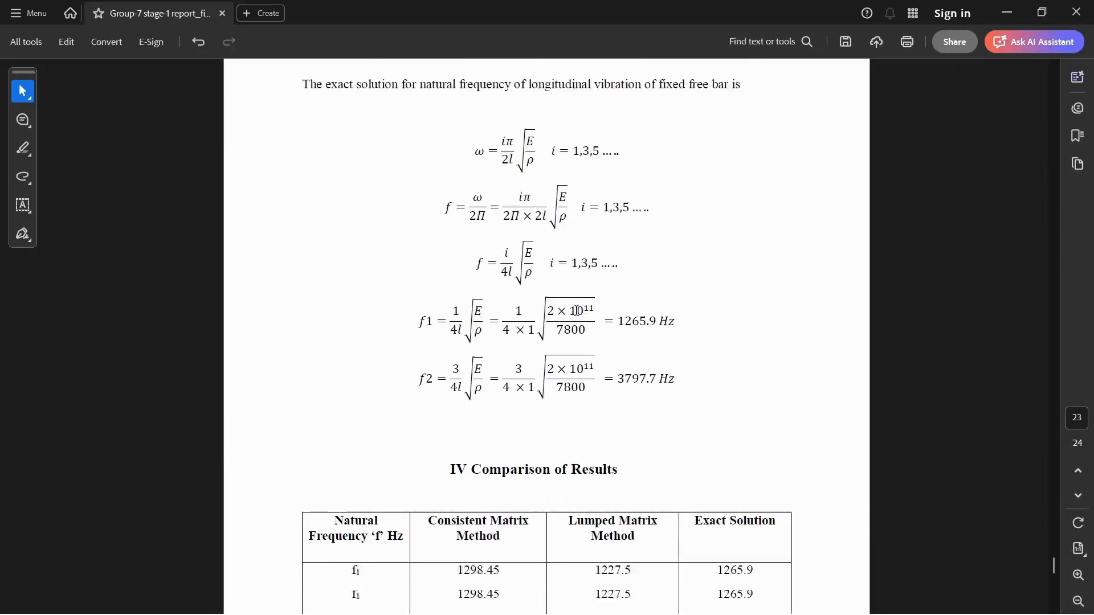
Step: Compare the mode 5 frequency with the report's exact f2 value, and move the step frame list fully into view
key("alt+Tab")
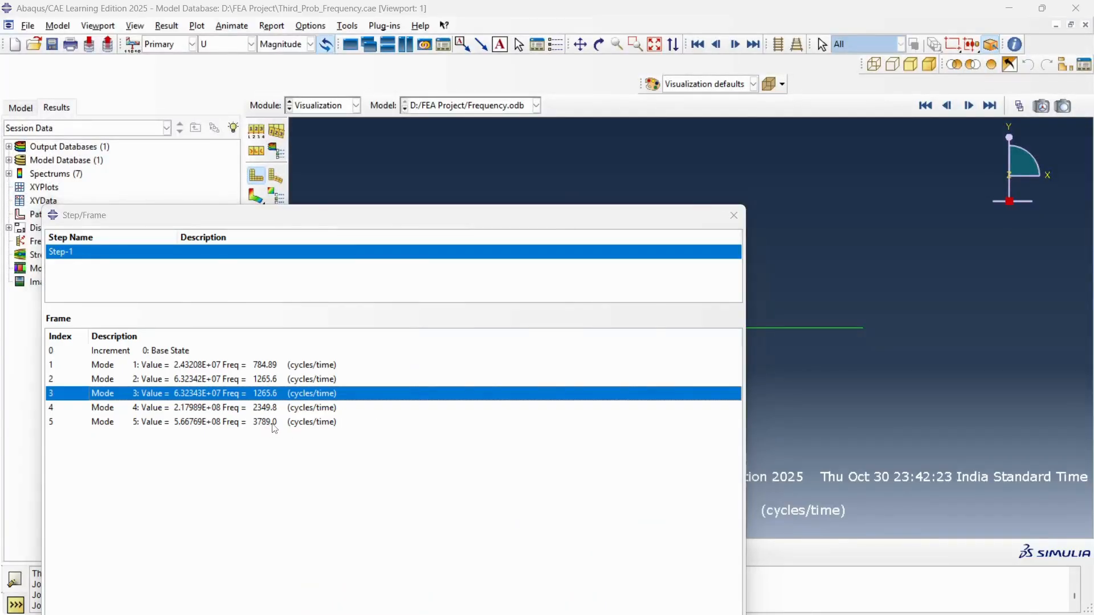
key("alt+Tab")
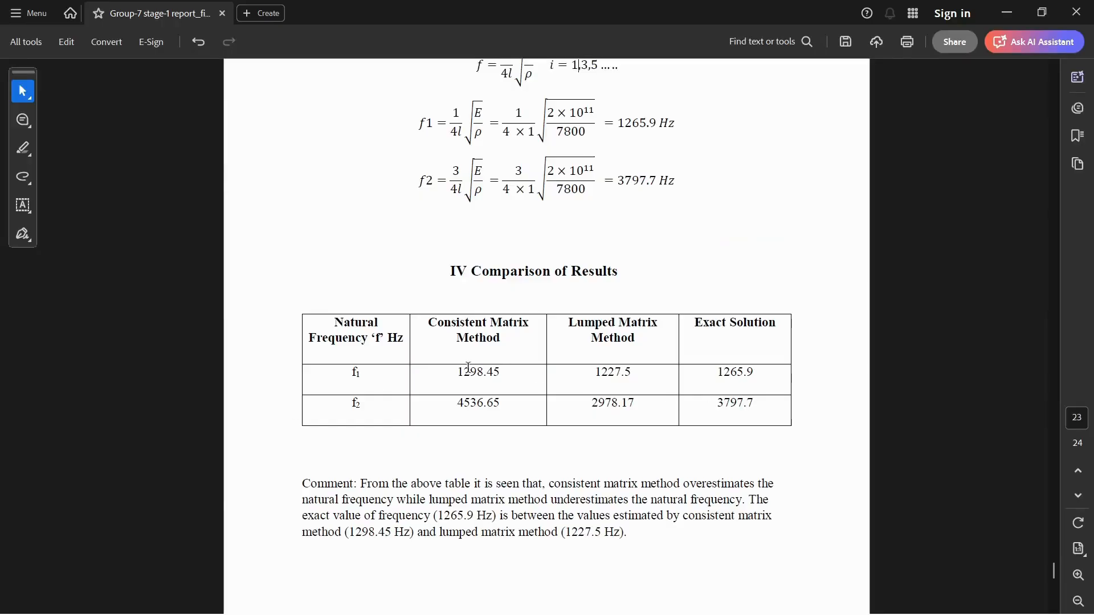
key("alt+Tab")
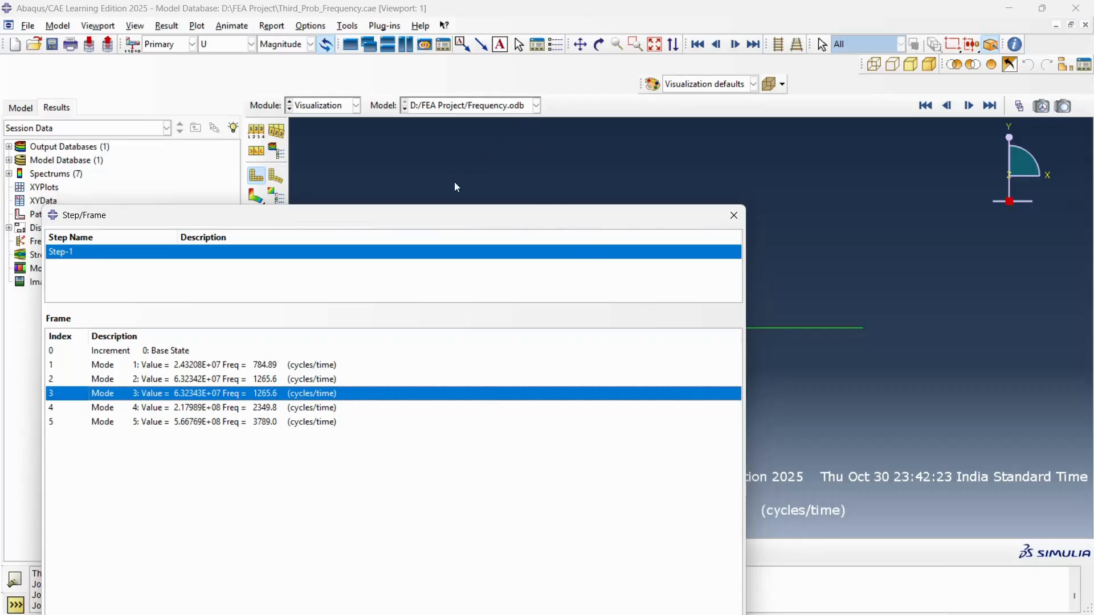
left_click_drag(425, 220, 407, 95)
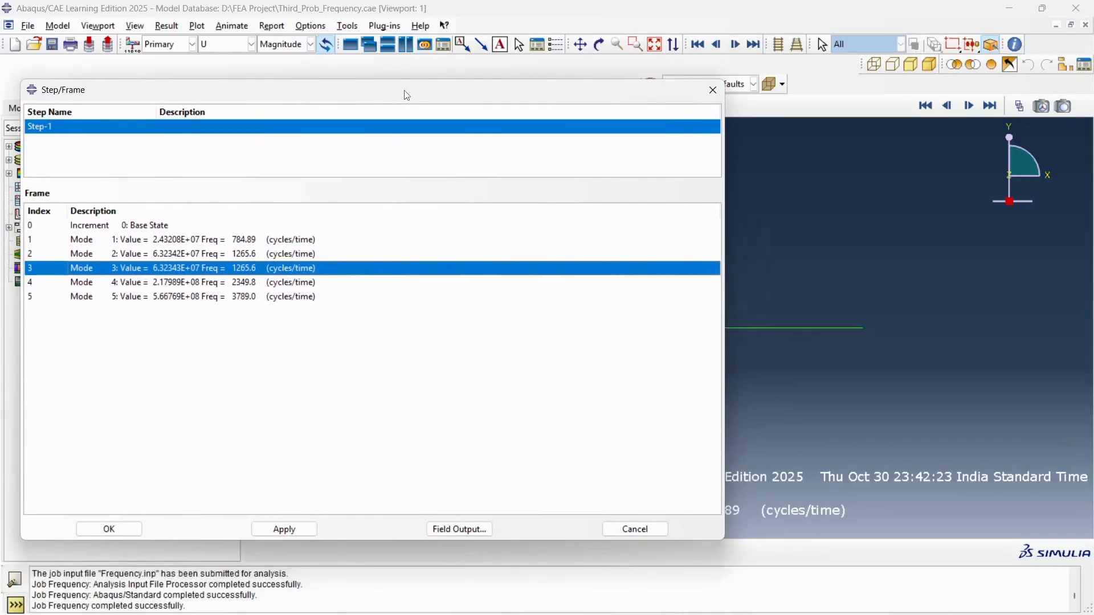